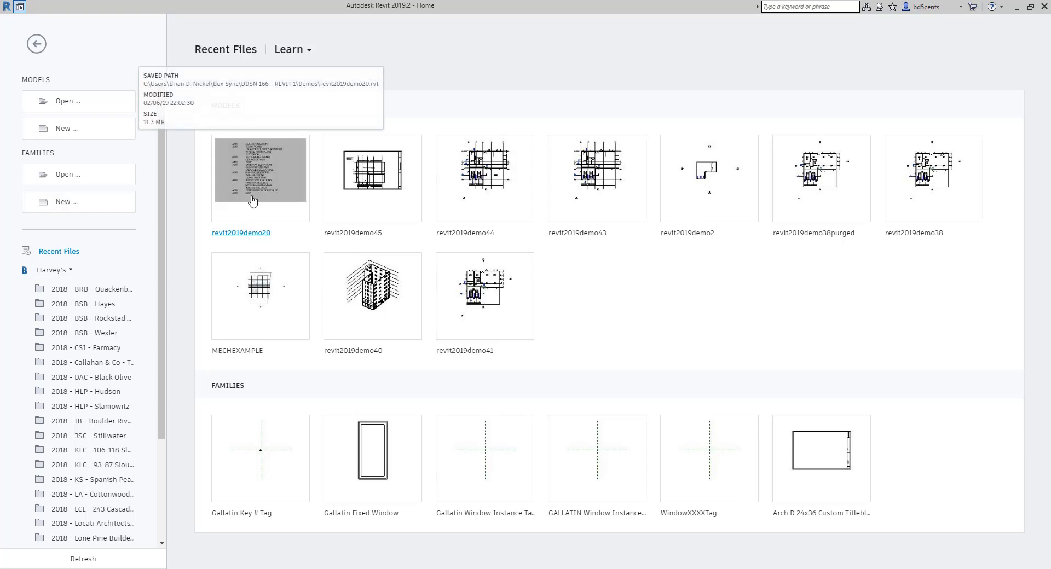
Open the recent project revit2019demo20 and display its Level 1 floor plan
{"action": "left_click", "coordinate": [281, 191]}
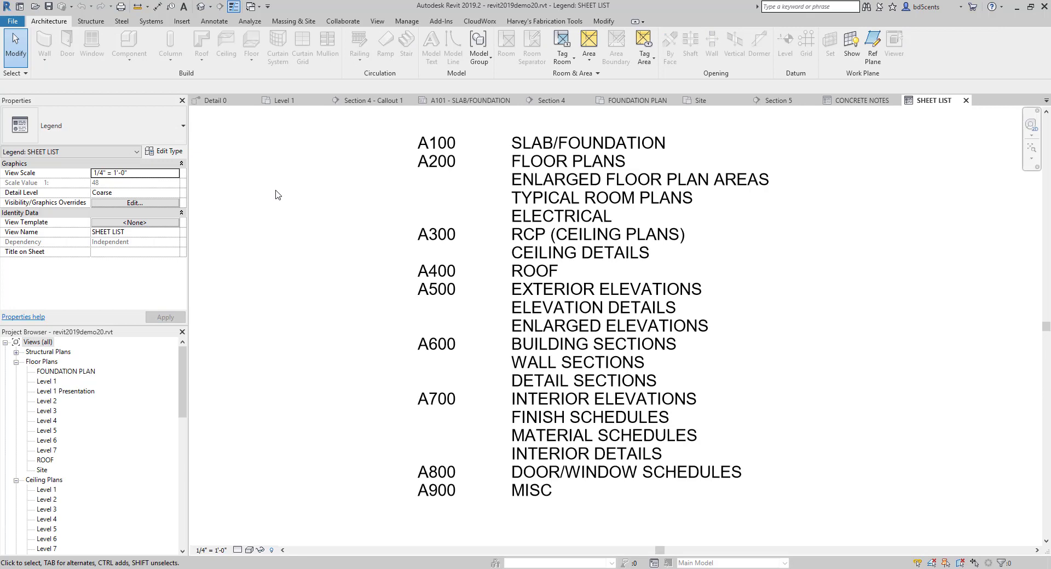
{"action": "double_click", "coordinate": [49, 382]}
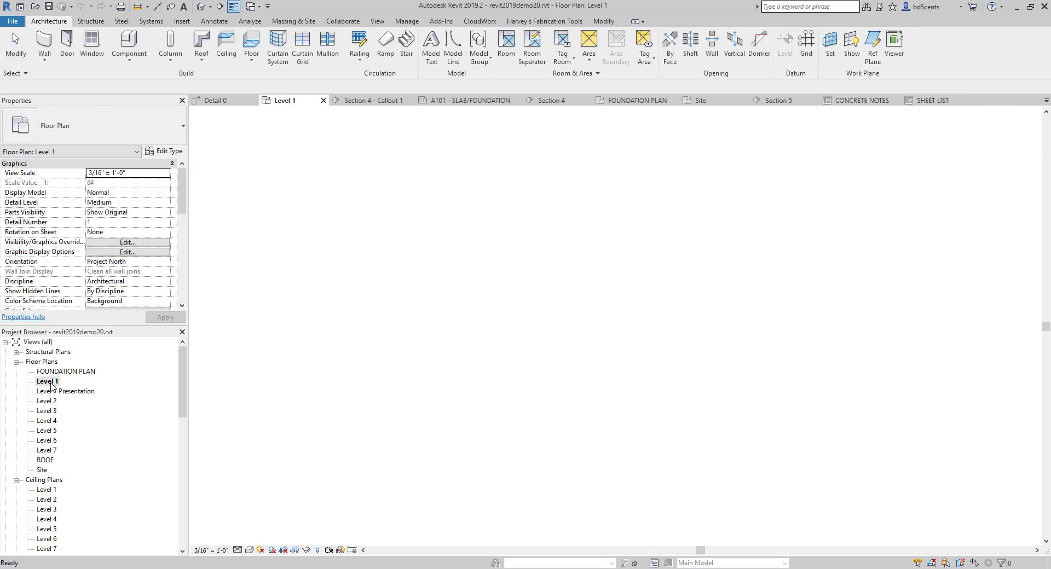
{"action": "scroll", "coordinate": [512, 312], "scroll_direction": "up", "scroll_amount": 3}
Select the BED 1 room and review its identity data, including the department and finish properties
{"action": "left_click", "coordinate": [538, 225]}
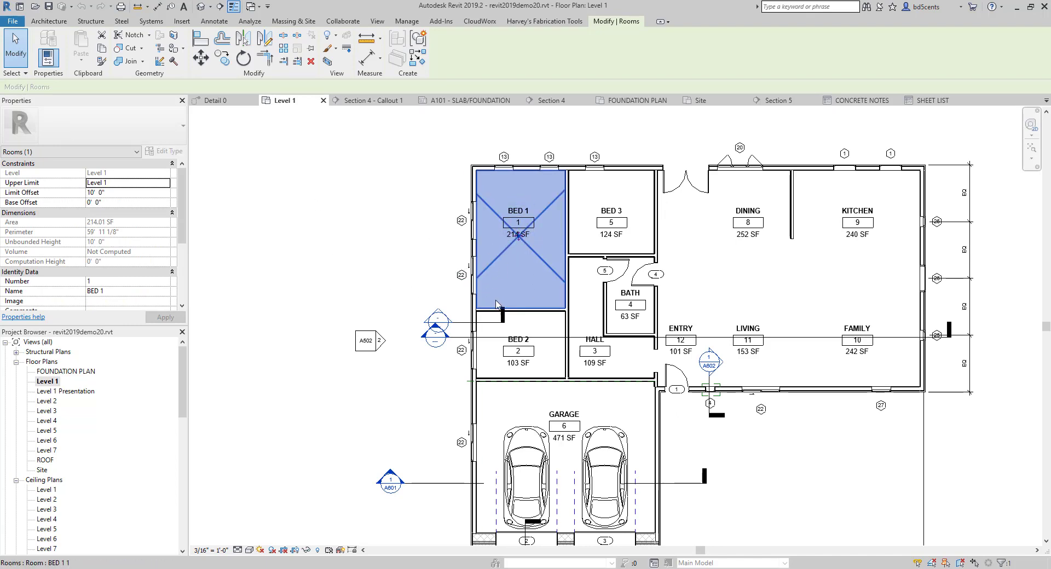
{"action": "scroll", "coordinate": [149, 235], "scroll_direction": "down", "scroll_amount": 3}
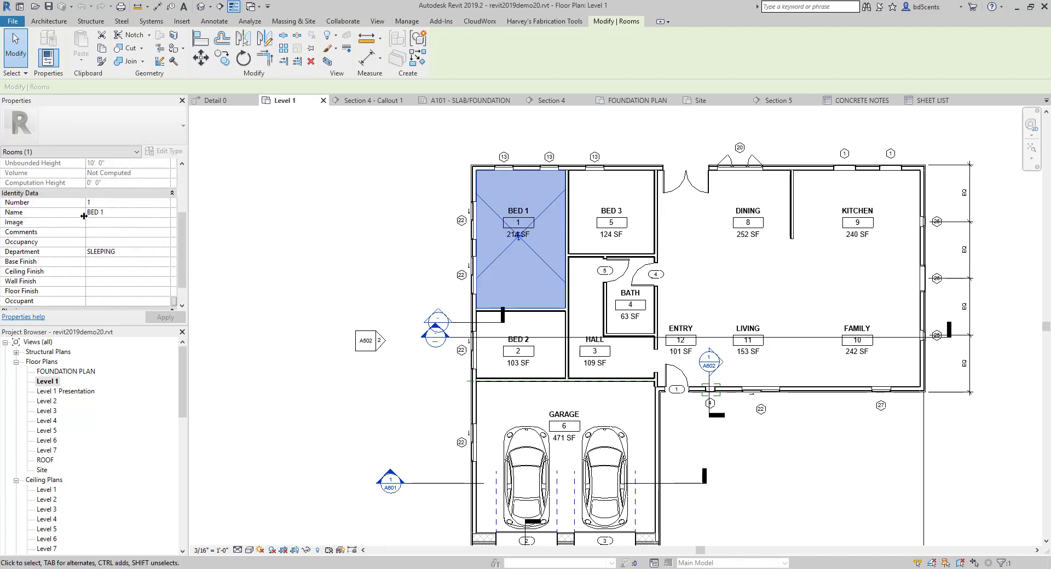
{"action": "scroll", "coordinate": [143, 251], "scroll_direction": "down", "scroll_amount": 1}
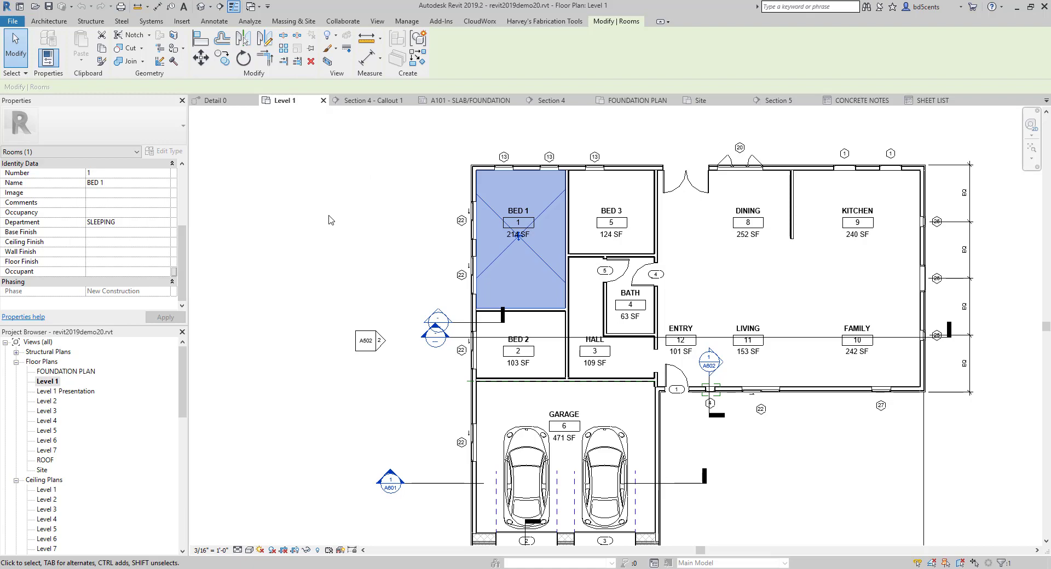
{"action": "scroll", "coordinate": [552, 304], "scroll_direction": "up", "scroll_amount": 3}
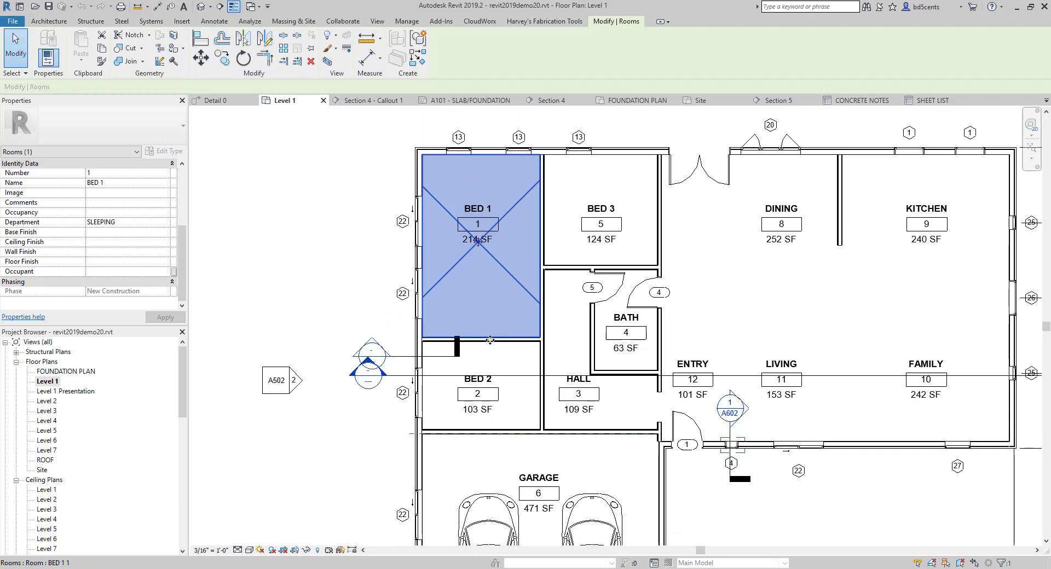
{"action": "left_click", "coordinate": [532, 337], "text": "ctrl"}
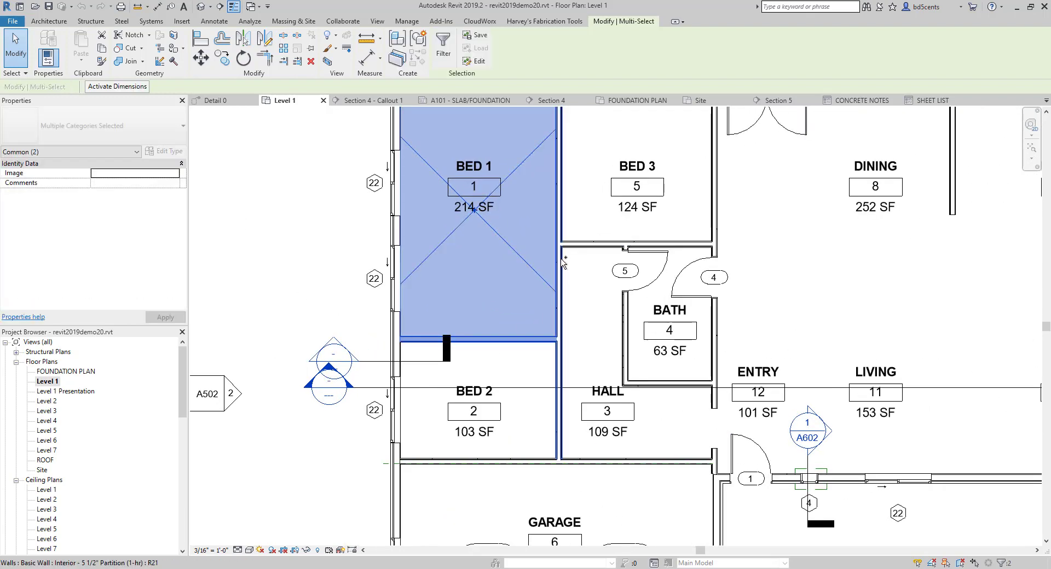
{"action": "left_click", "coordinate": [560, 266], "text": "ctrl"}
{"action": "scroll", "coordinate": [563, 266], "scroll_direction": "down", "scroll_amount": 1}
{"action": "middle_click_drag", "start_coordinate": [536, 325], "coordinate": [499, 386]}
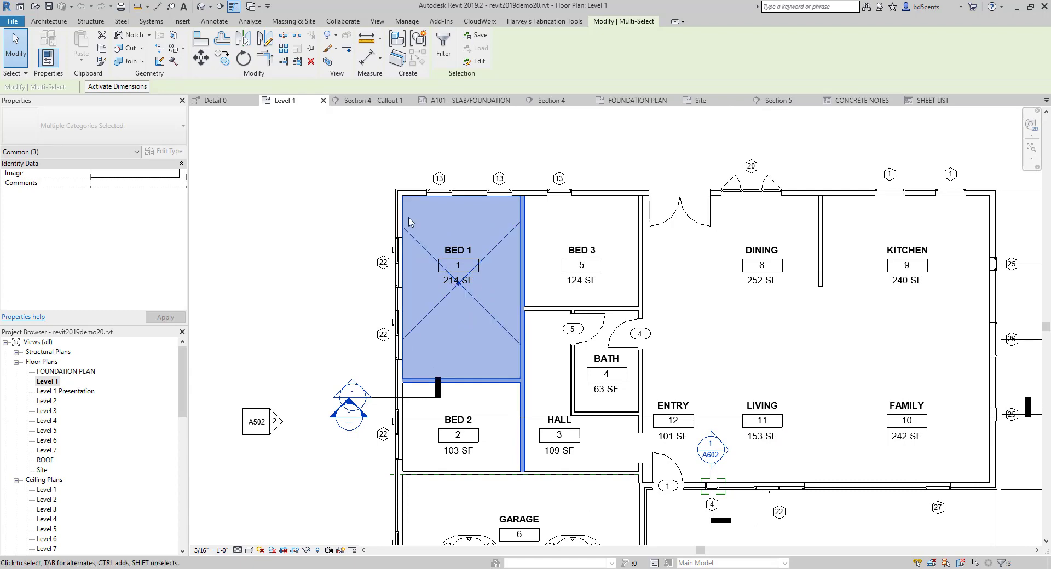
{"action": "left_click", "coordinate": [221, 58]}
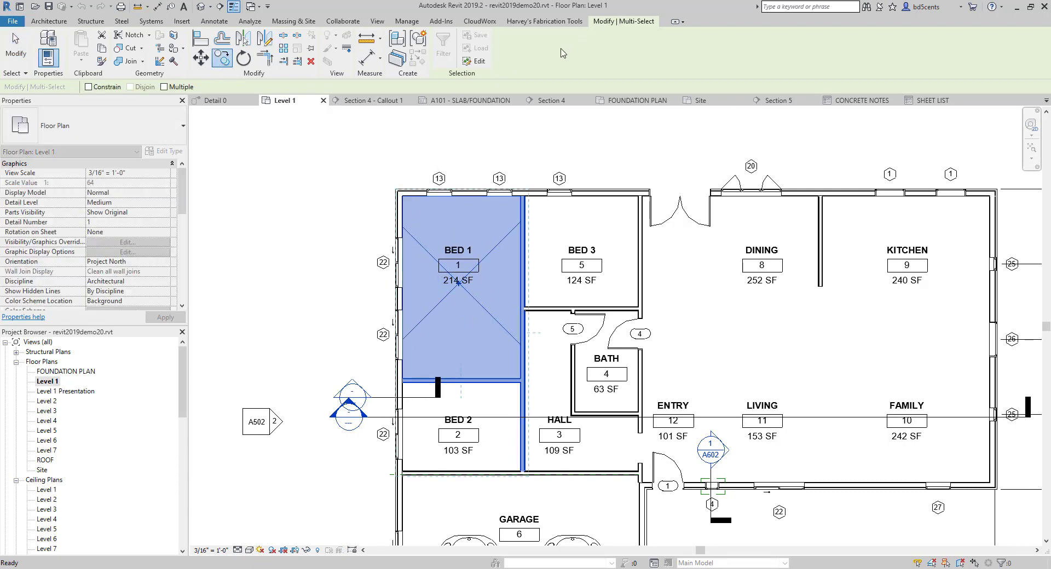
{"action": "scroll", "coordinate": [411, 166], "scroll_direction": "down", "scroll_amount": 2}
{"action": "middle_click_drag", "start_coordinate": [285, 208], "coordinate": [277, 232]}
{"action": "key", "text": "Escape"}
{"action": "key", "text": "Escape"}
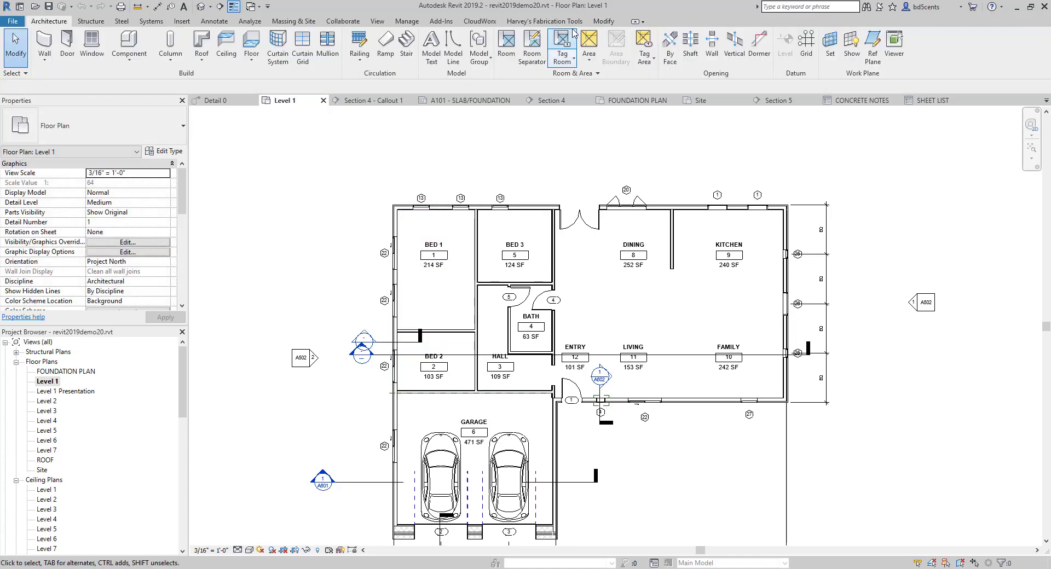
{"action": "left_click", "coordinate": [603, 22]}
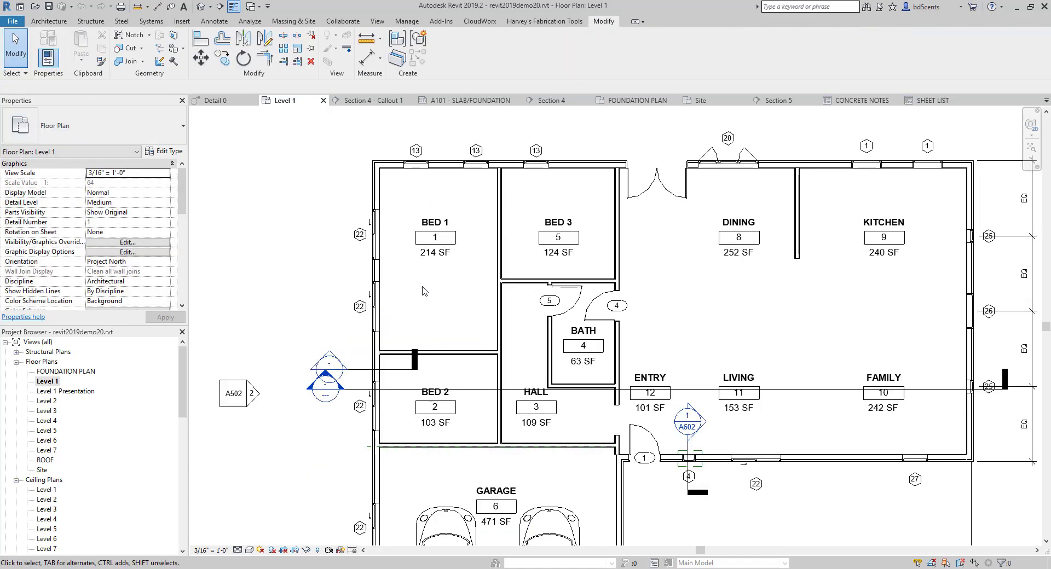
{"action": "scroll", "coordinate": [417, 288], "scroll_direction": "up", "scroll_amount": 2}
{"action": "left_click", "coordinate": [420, 272]}
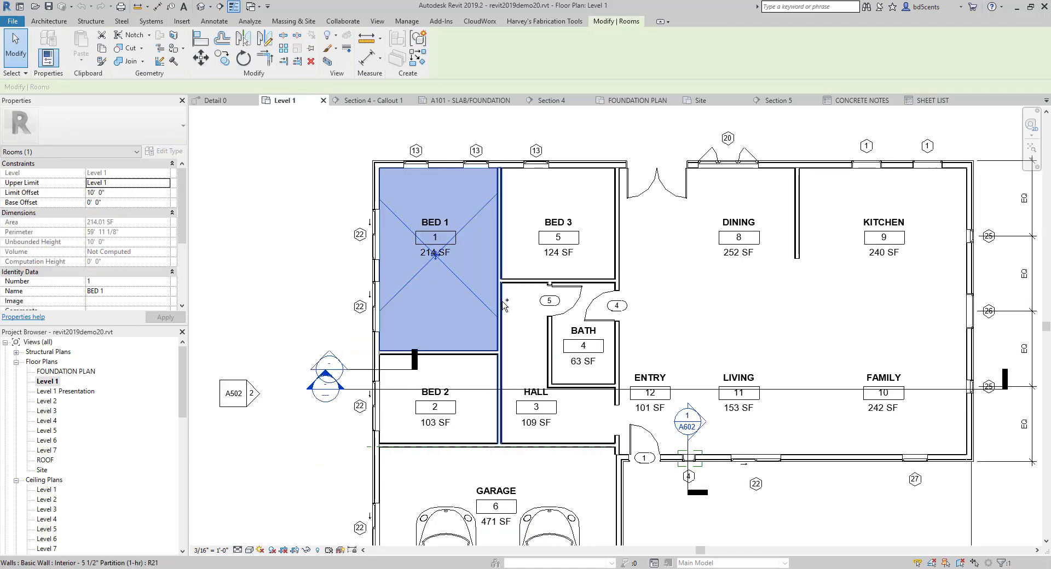
{"action": "left_click", "coordinate": [486, 357], "text": "ctrl"}
{"action": "left_click", "coordinate": [485, 357], "text": "ctrl"}
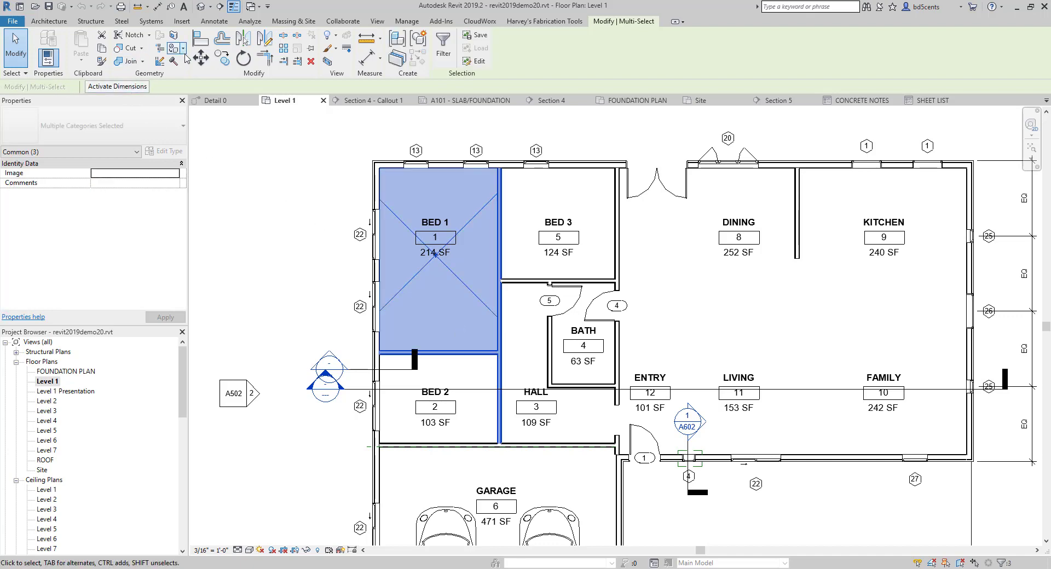
{"action": "left_click", "coordinate": [223, 60]}
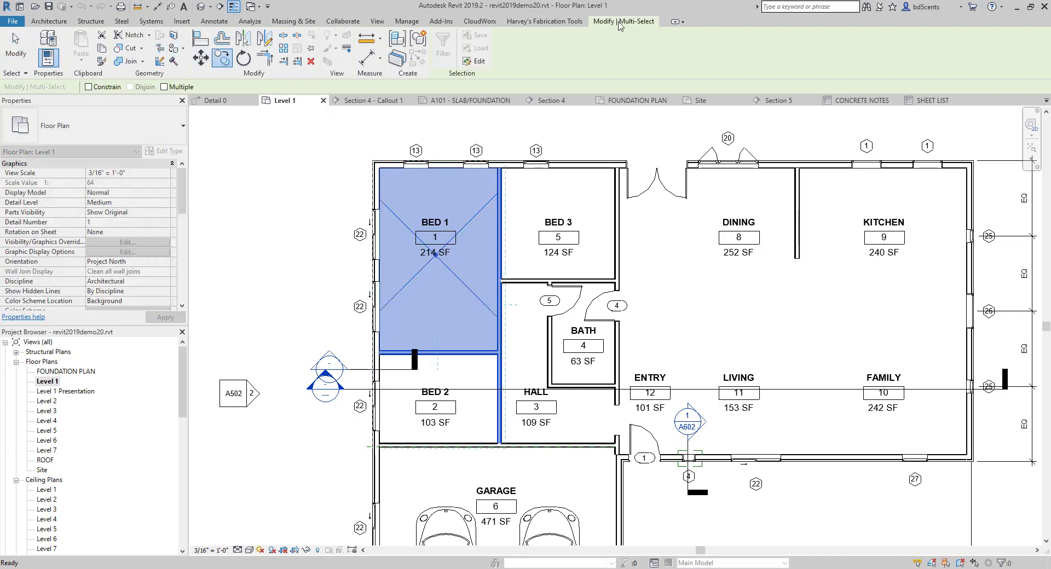
{"action": "key", "text": "Escape"}
{"action": "key", "text": "Escape"}
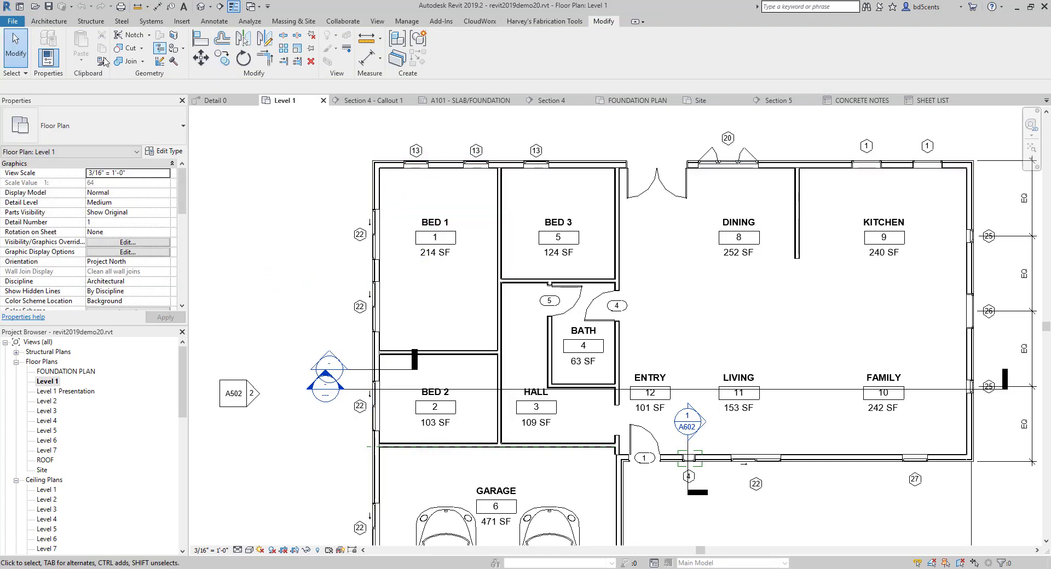
{"action": "scroll", "coordinate": [273, 237], "scroll_direction": "up", "scroll_amount": 2}
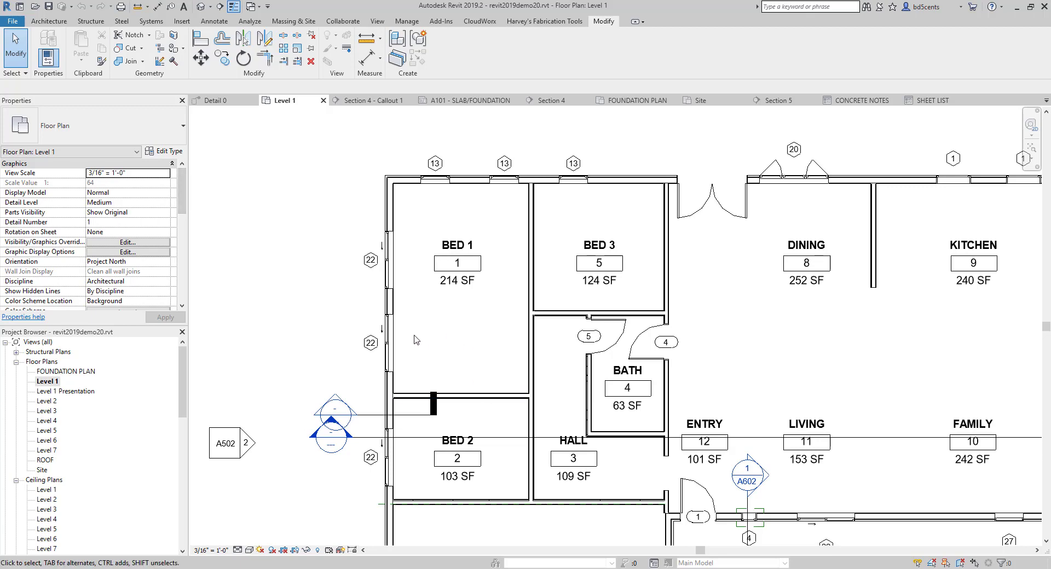
{"action": "scroll", "coordinate": [422, 353], "scroll_direction": "down", "scroll_amount": 1}
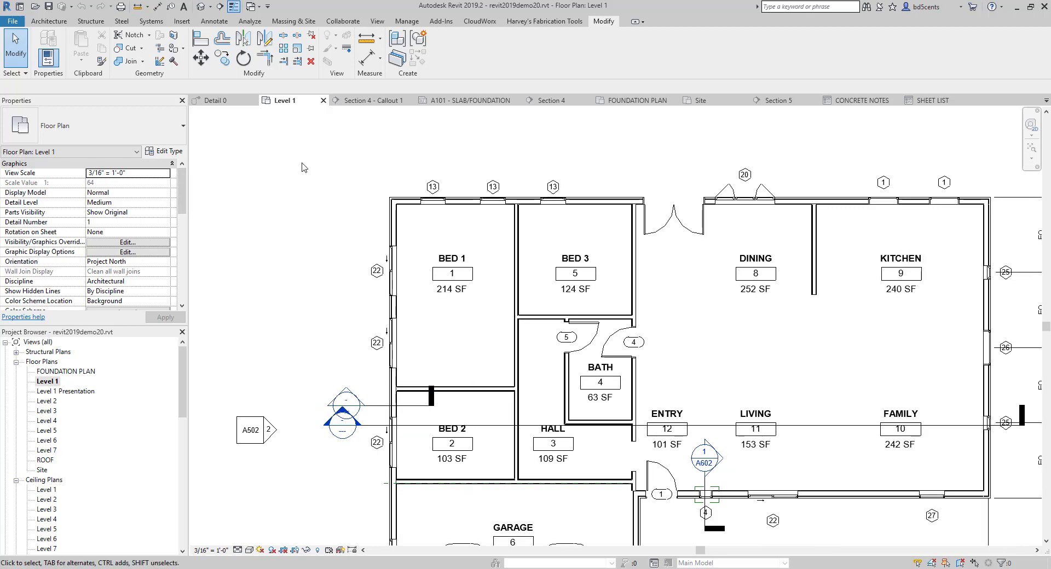
{"action": "left_click_drag", "start_coordinate": [302, 162], "coordinate": [564, 502]}
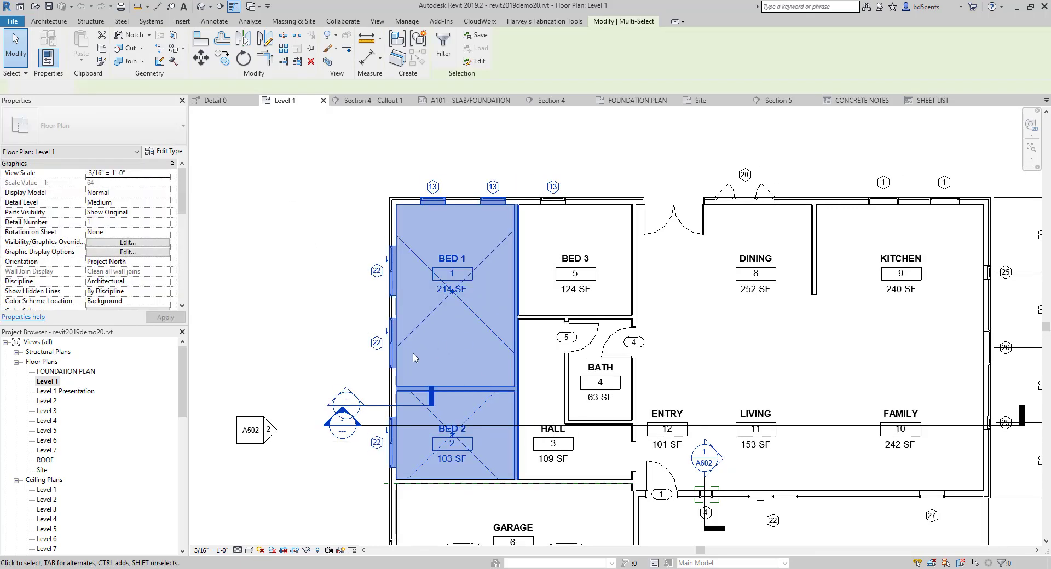
Copy the BED 1 room and its two adjoining interior walls to the clipboard and paste them aligned to Levels 2 through 7
{"action": "left_click", "coordinate": [411, 331]}
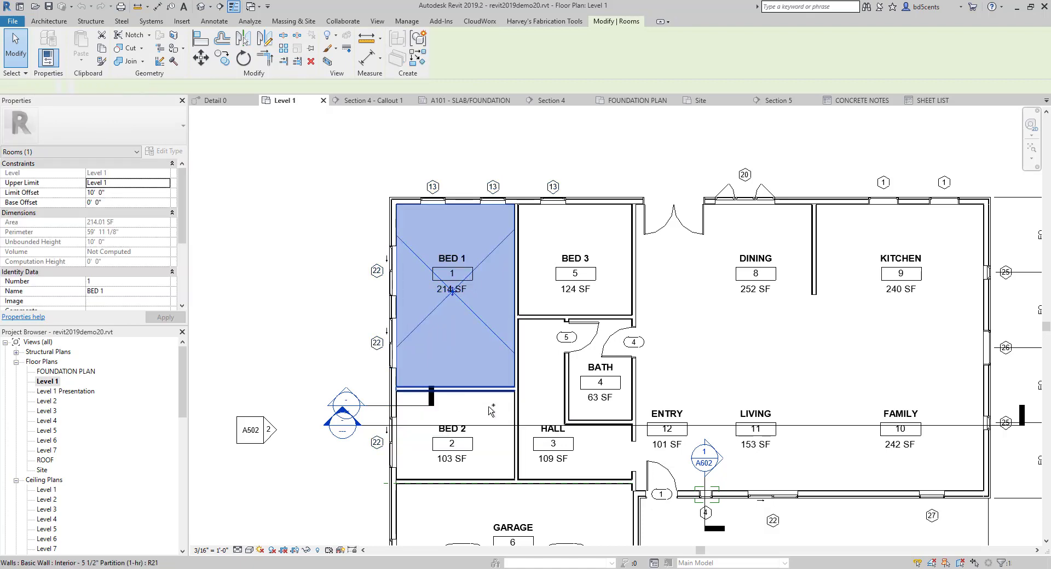
{"action": "left_click", "coordinate": [515, 402], "text": "ctrl"}
{"action": "left_click", "coordinate": [516, 405], "text": "ctrl"}
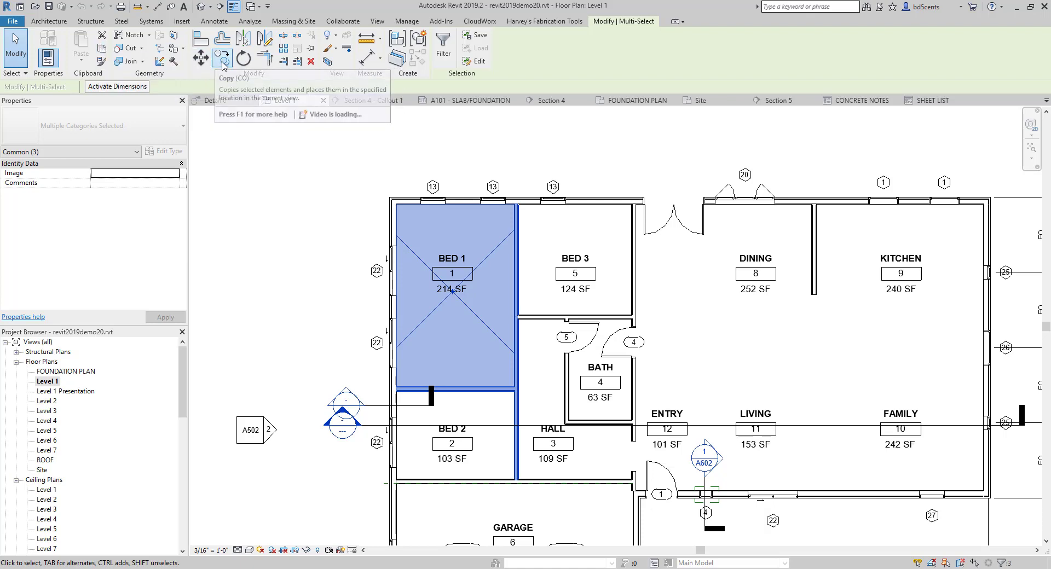
{"action": "left_click", "coordinate": [102, 48]}
{"action": "left_click", "coordinate": [84, 63]}
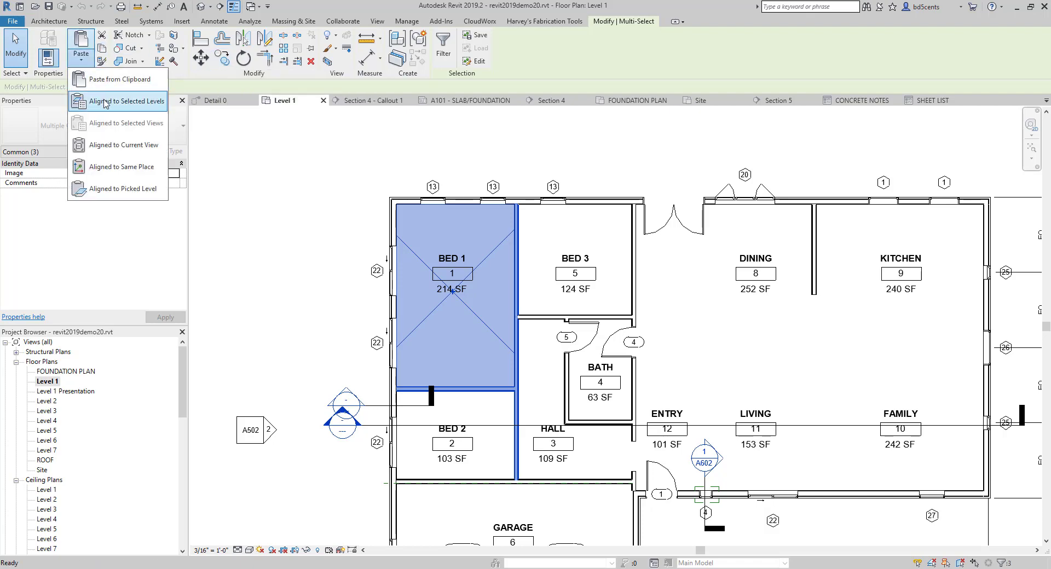
{"action": "left_click", "coordinate": [107, 101]}
{"action": "left_click", "coordinate": [570, 217]}
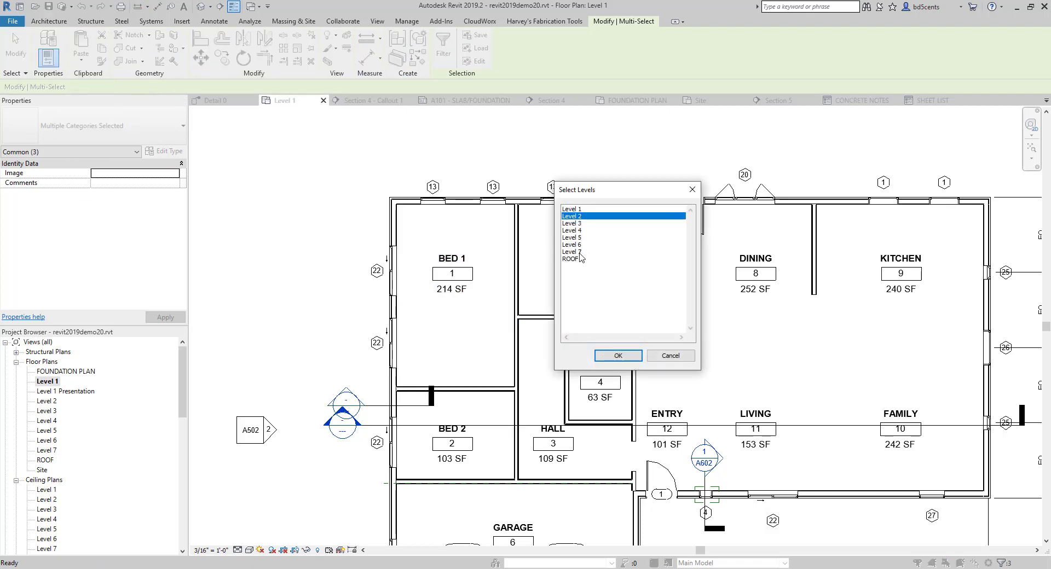
{"action": "left_click", "coordinate": [580, 252], "text": "shift"}
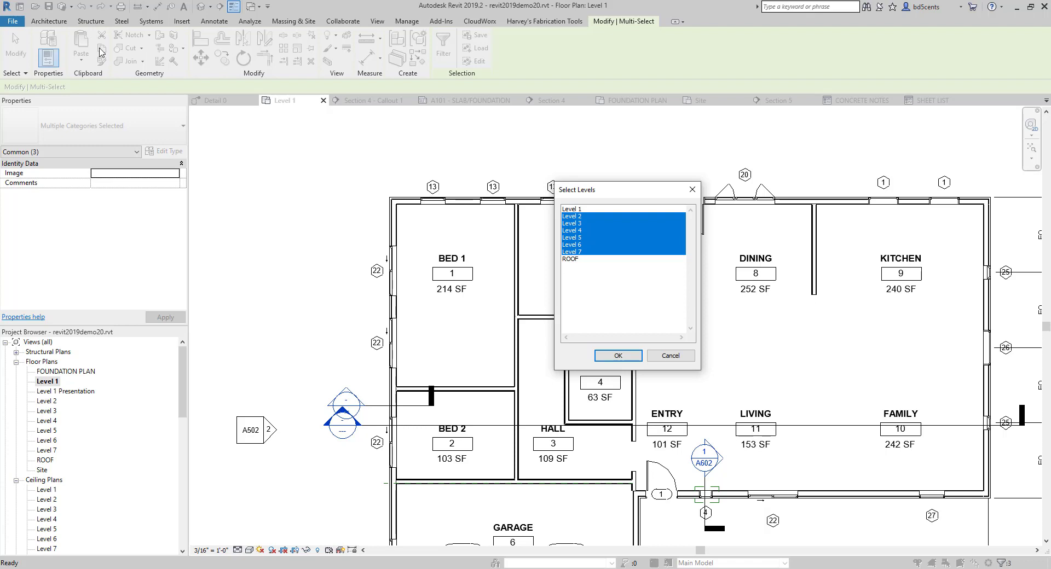
{"action": "left_click", "coordinate": [618, 356]}
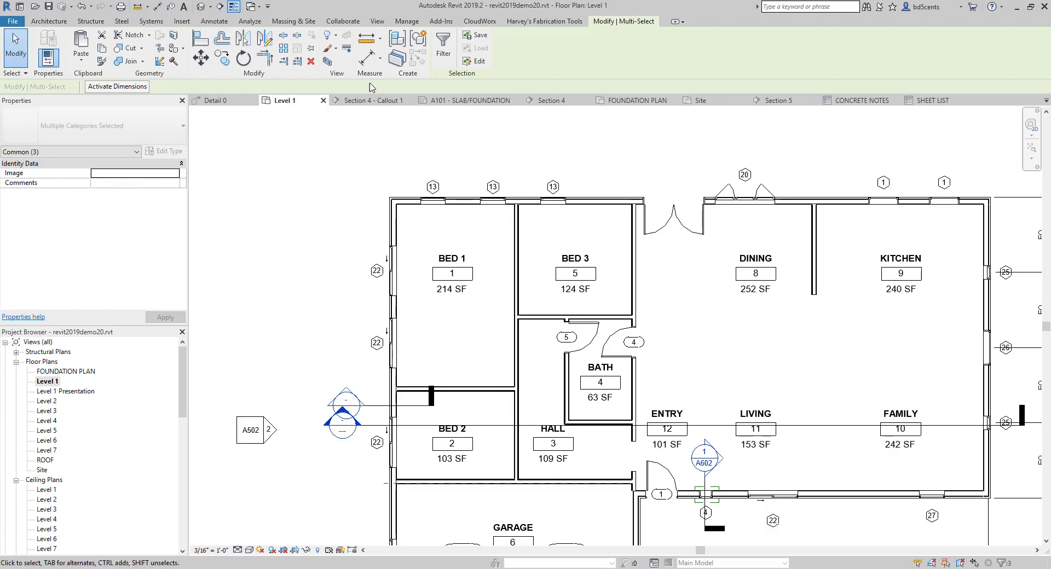
Inspect the stacked interior walls from above in the default 3D view, and return to the Level 1 floor plan
{"action": "left_click", "coordinate": [376, 21]}
{"action": "left_click", "coordinate": [343, 43]}
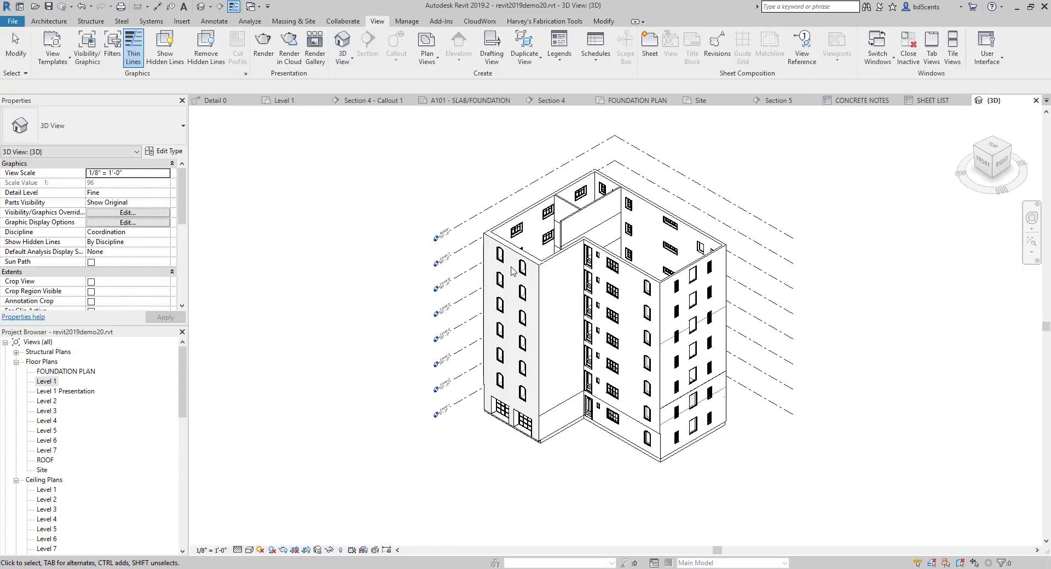
{"action": "middle_click_drag", "start_coordinate": [611, 315], "coordinate": [629, 497], "text": "shift"}
{"action": "scroll", "coordinate": [564, 279], "scroll_direction": "up", "scroll_amount": 2}
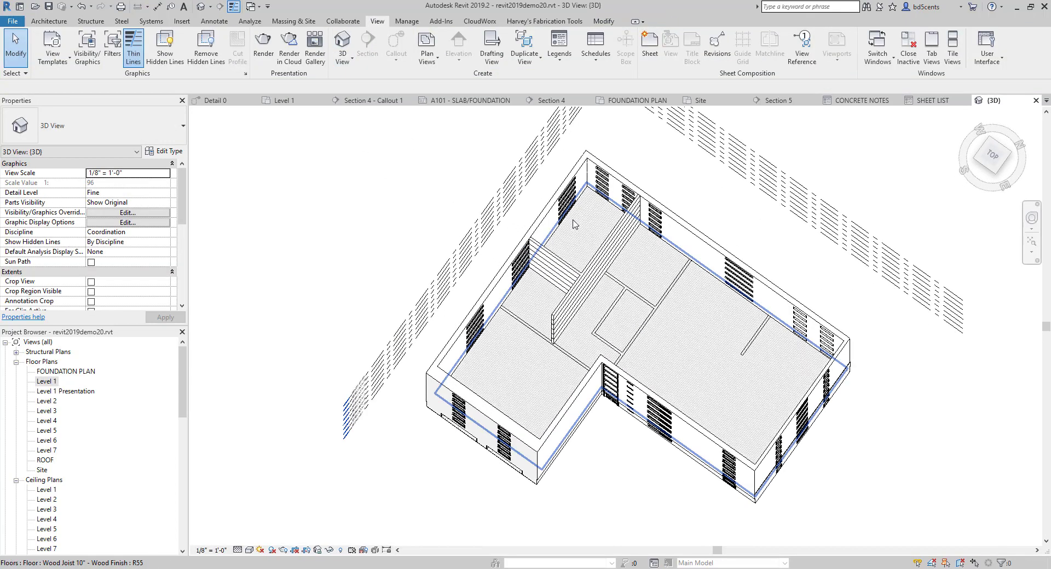
{"action": "scroll", "coordinate": [575, 224], "scroll_direction": "down", "scroll_amount": 1}
{"action": "middle_click_drag", "start_coordinate": [553, 274], "coordinate": [563, 260], "text": "shift"}
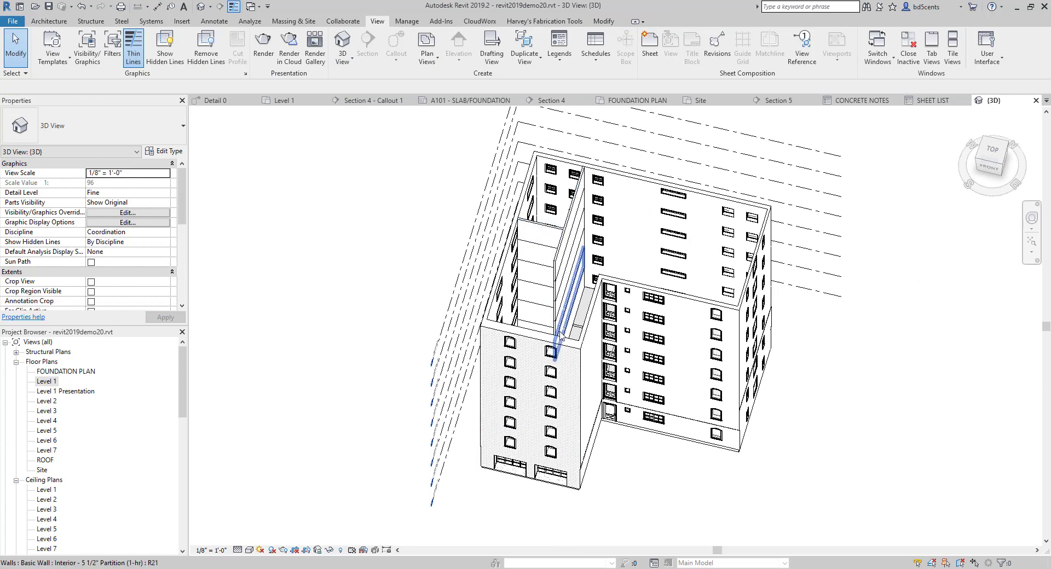
{"action": "double_click", "coordinate": [46, 382]}
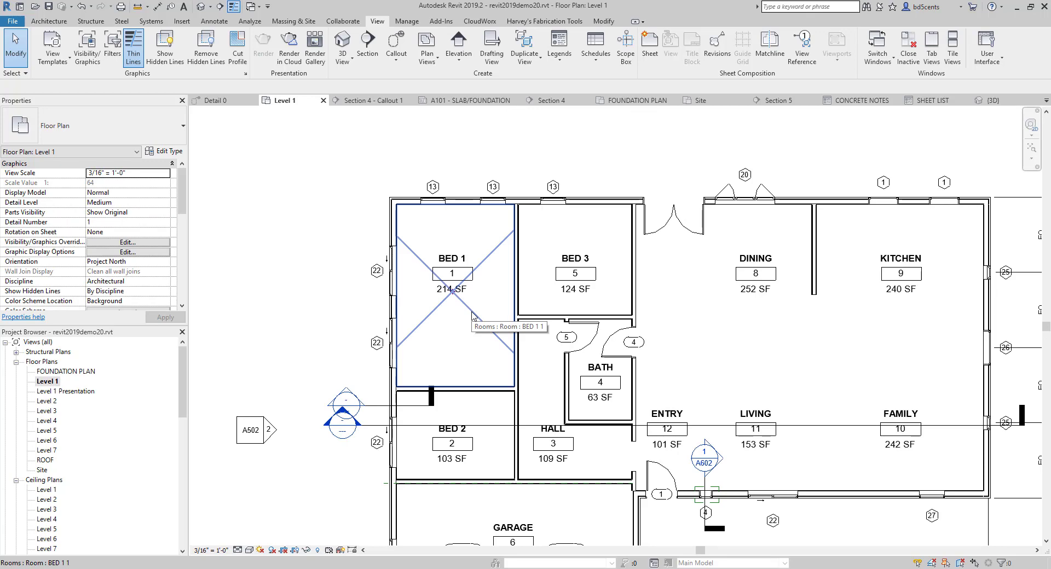
Start a new quantities schedule and name it "Room Style Schedule (def)"
{"action": "left_click", "coordinate": [595, 57]}
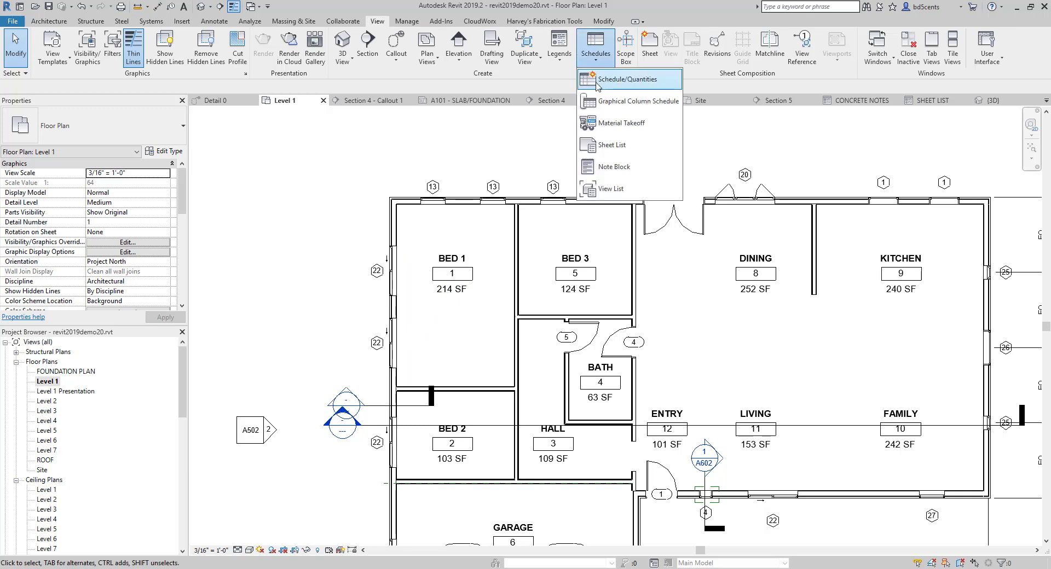
{"action": "left_click", "coordinate": [597, 82]}
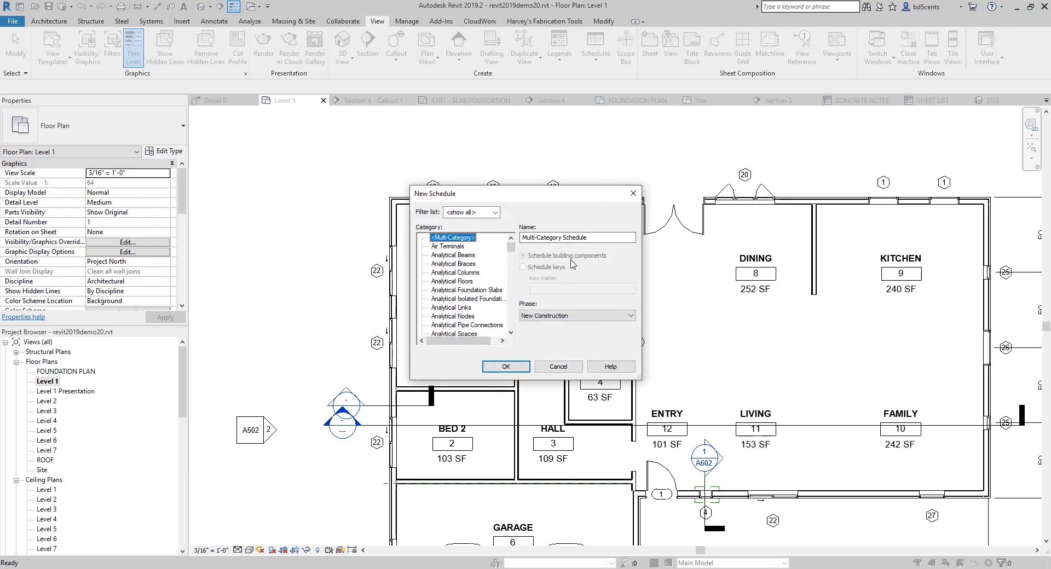
{"action": "triple_click", "coordinate": [572, 238]}
{"action": "type", "text": "rOOM sTY"}
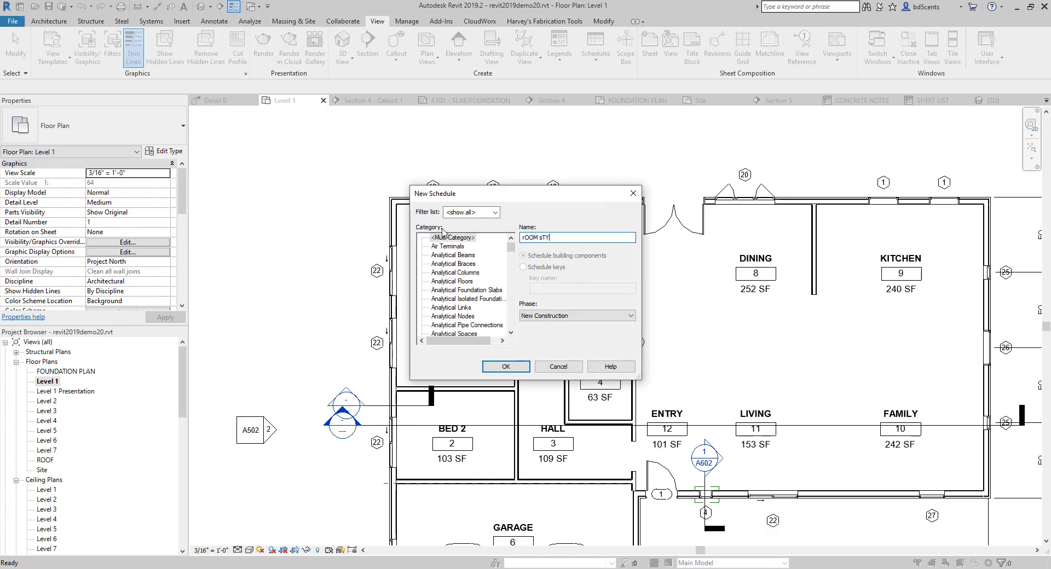
{"action": "type", "text": "L"}
{"action": "key", "text": "ctrl+a"}
{"action": "key", "text": "BackSpace"}
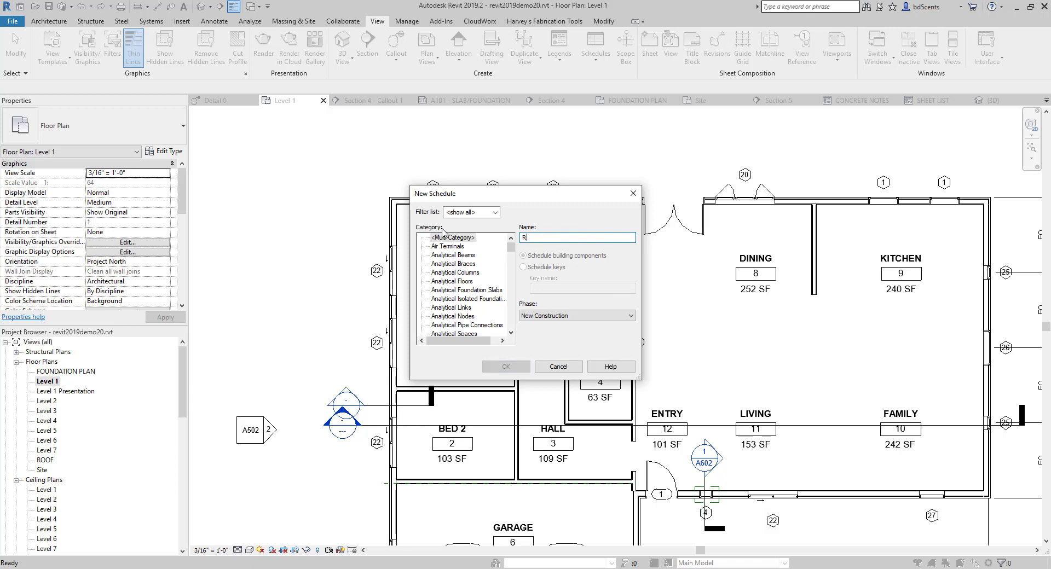
{"action": "type", "text": "Room Style Schedule (def"}
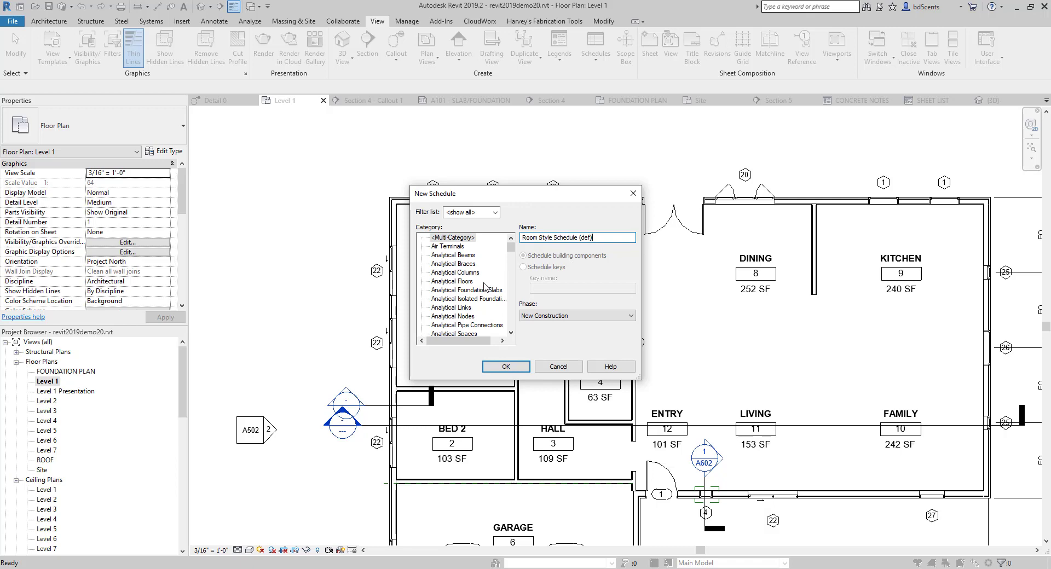
Choose Rooms as the category of the new schedule
{"action": "scroll", "coordinate": [484, 285], "scroll_direction": "down", "scroll_amount": 10}
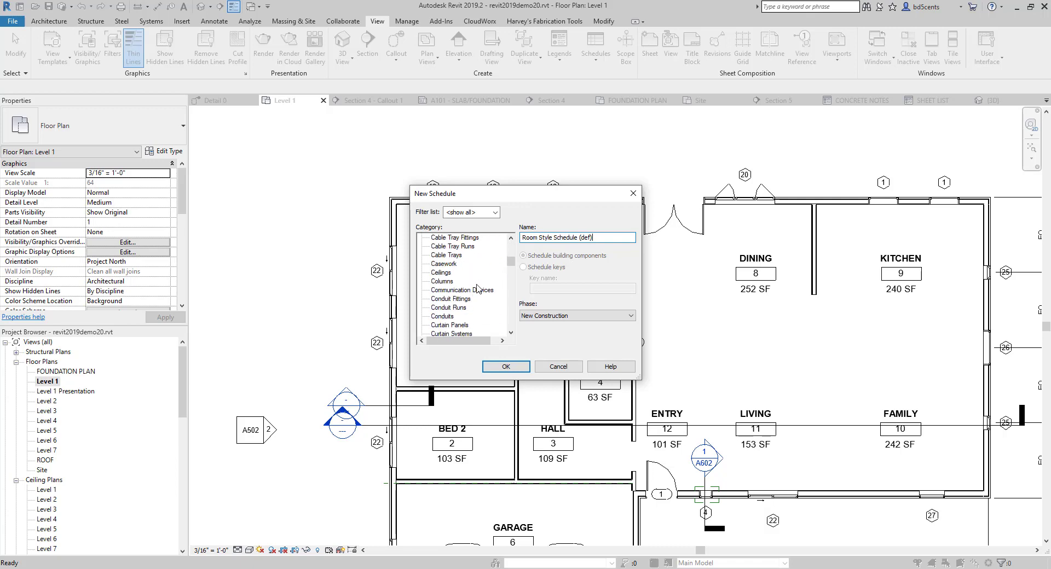
{"action": "left_click_drag", "start_coordinate": [511, 263], "coordinate": [508, 307]}
{"action": "left_click", "coordinate": [440, 317]}
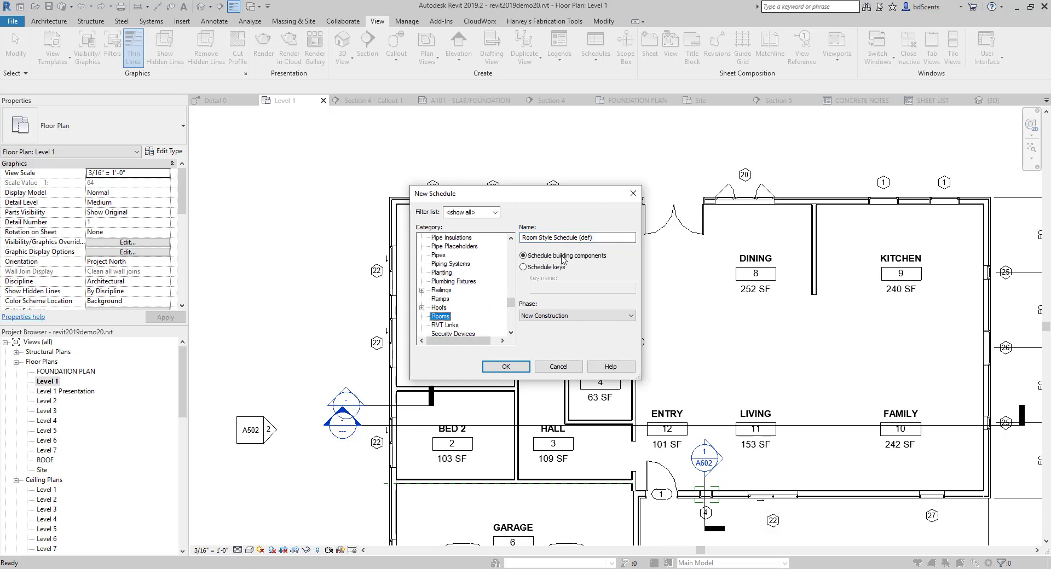
Make the new room schedule a key schedule with the key name "Room Style (def)" and create it
{"action": "left_click", "coordinate": [523, 267]}
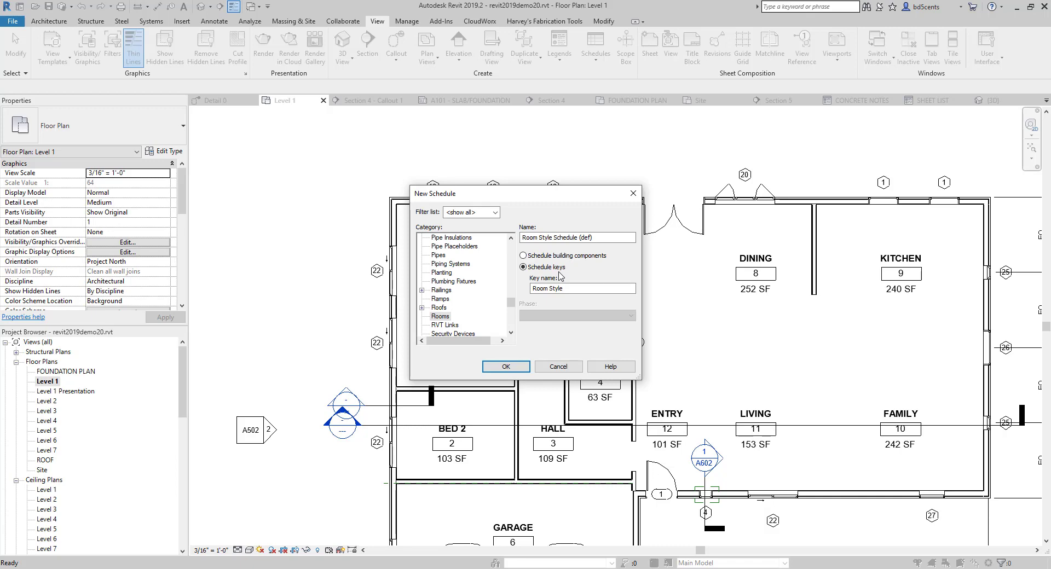
{"action": "left_click", "coordinate": [570, 288]}
{"action": "left_click", "coordinate": [513, 366]}
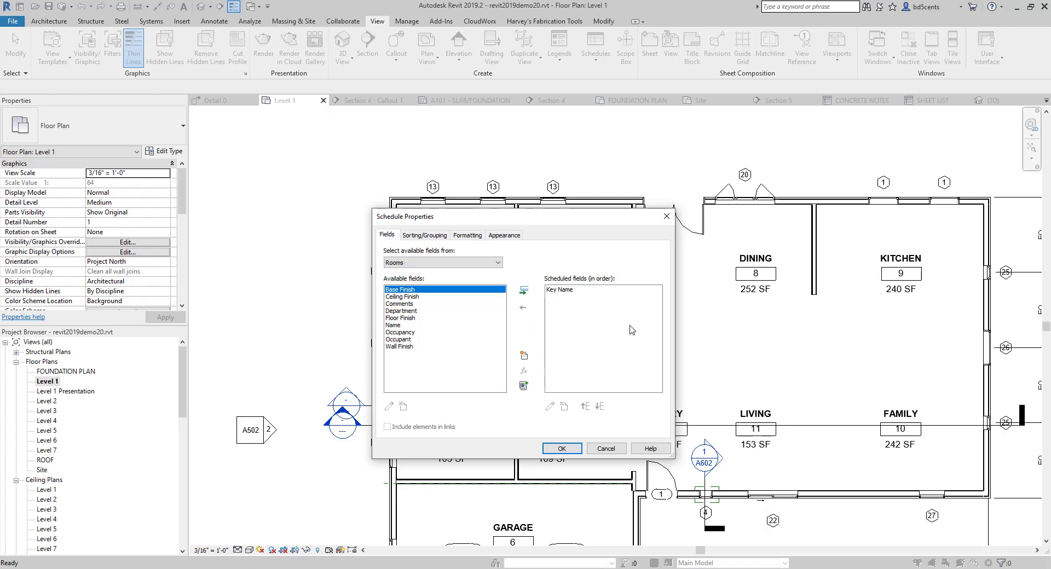
Add the Department and Floor Finish fields after Key Name and confirm the schedule properties
{"action": "left_click_drag", "start_coordinate": [461, 214], "coordinate": [432, 200]}
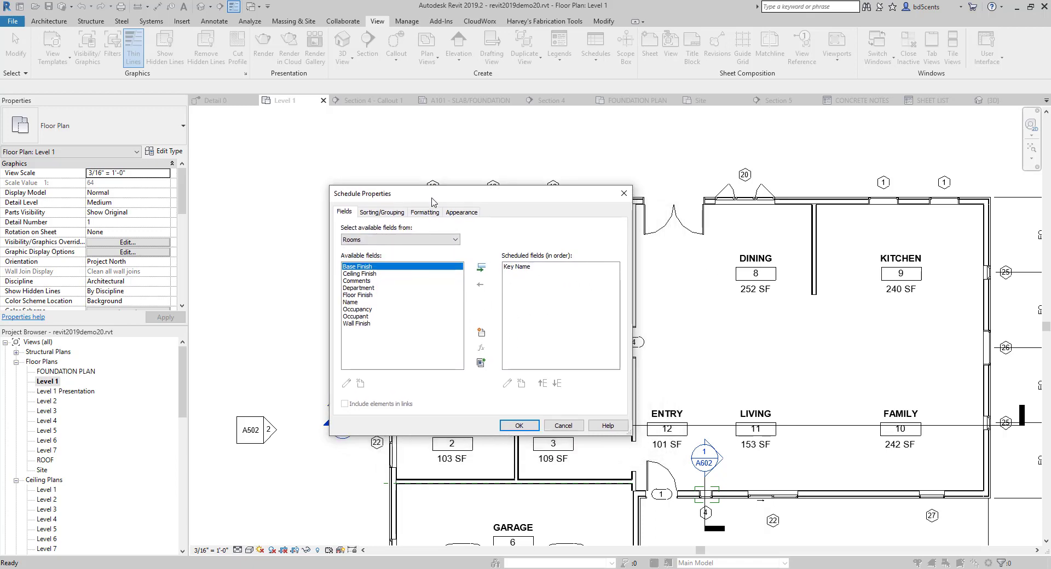
{"action": "left_click", "coordinate": [366, 288]}
{"action": "left_click", "coordinate": [482, 268]}
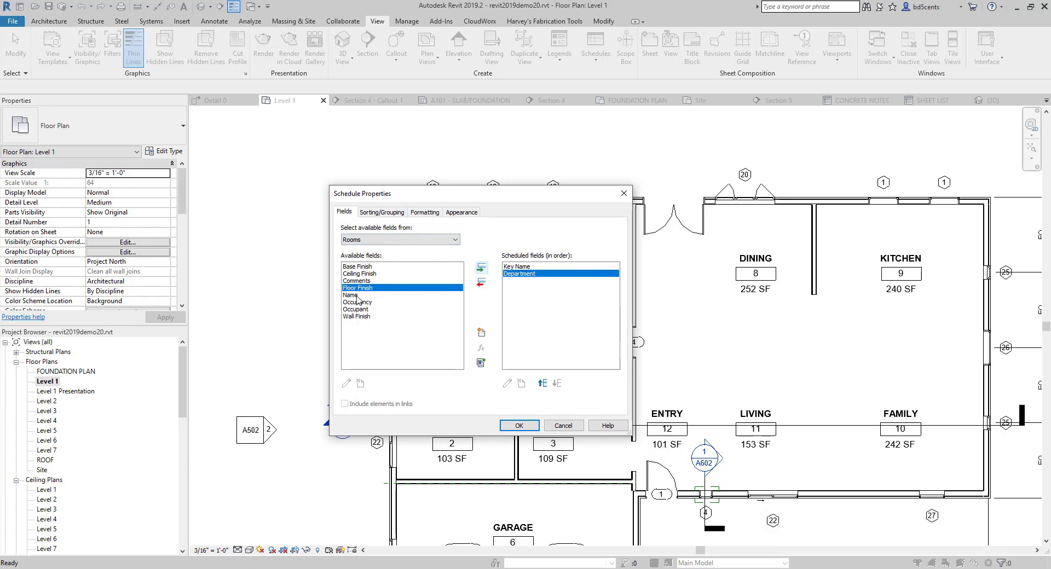
{"action": "left_click", "coordinate": [481, 268]}
{"action": "left_click", "coordinate": [518, 267]}
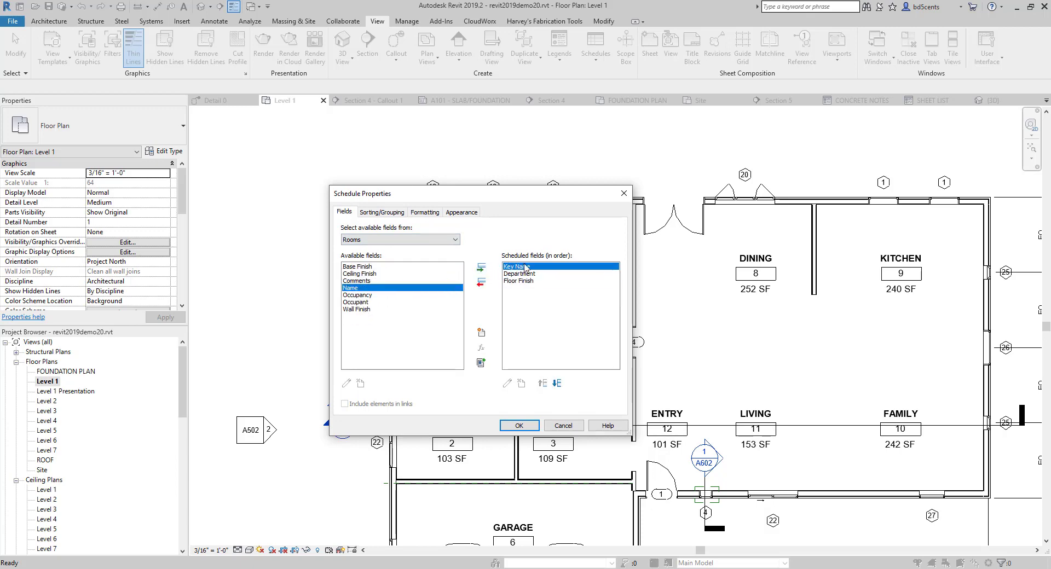
{"action": "left_click", "coordinate": [524, 274]}
{"action": "left_click", "coordinate": [521, 281]}
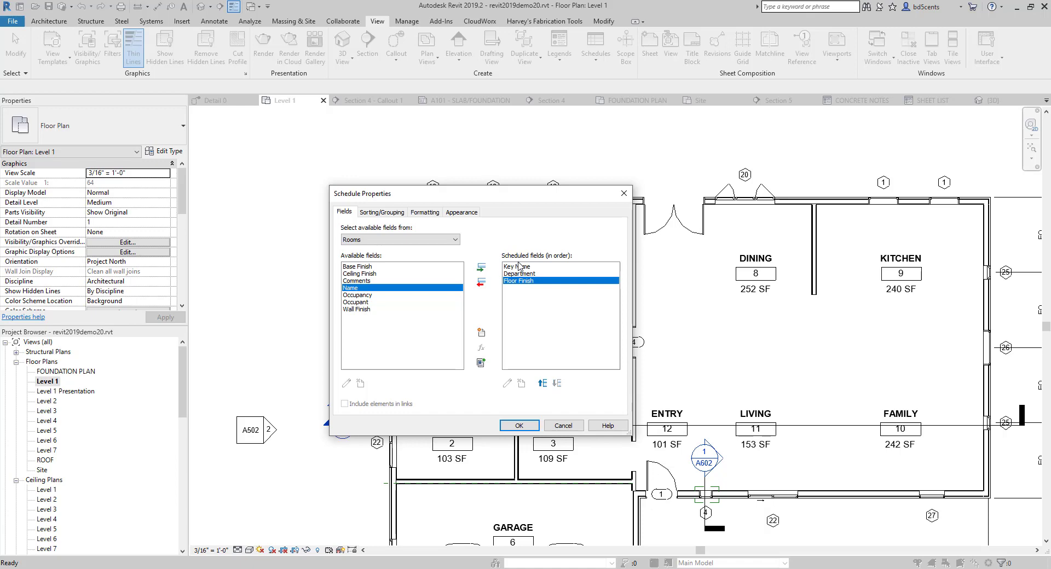
{"action": "left_click", "coordinate": [519, 425]}
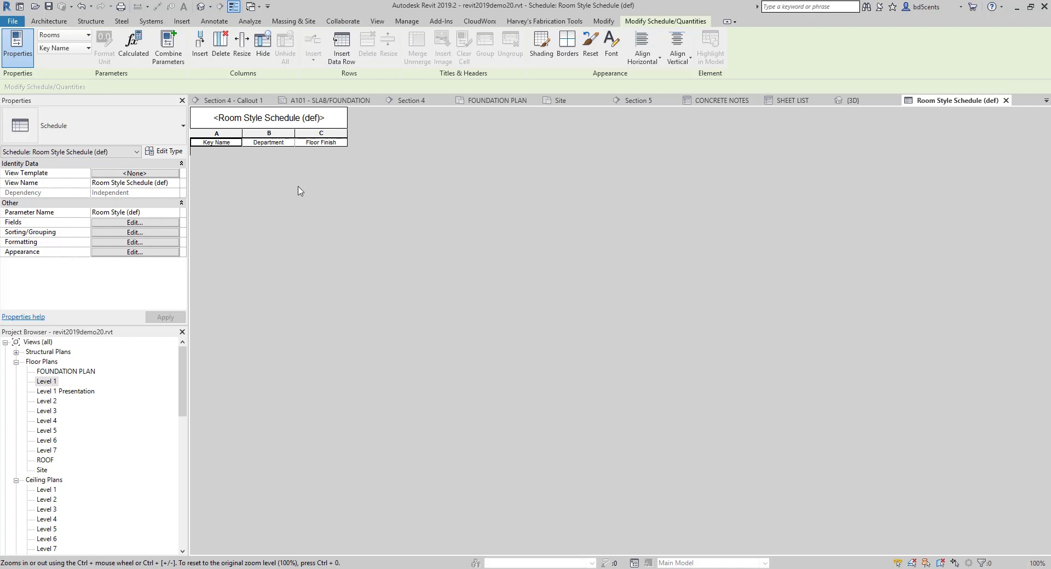
Insert four data rows in the room style key schedule
{"action": "left_click", "coordinate": [342, 59]}
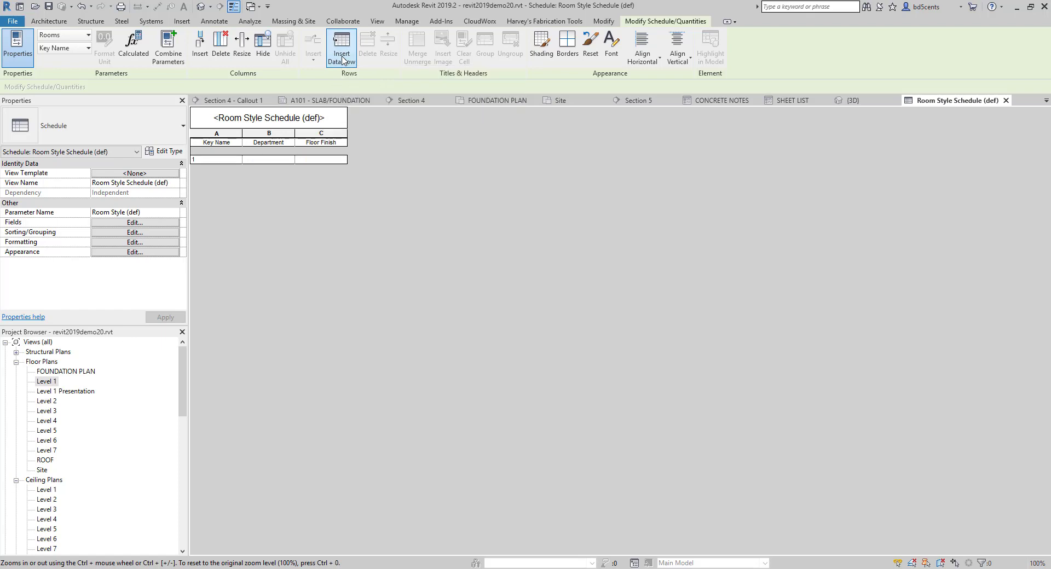
{"action": "left_click", "coordinate": [343, 60]}
{"action": "left_click", "coordinate": [343, 60]}
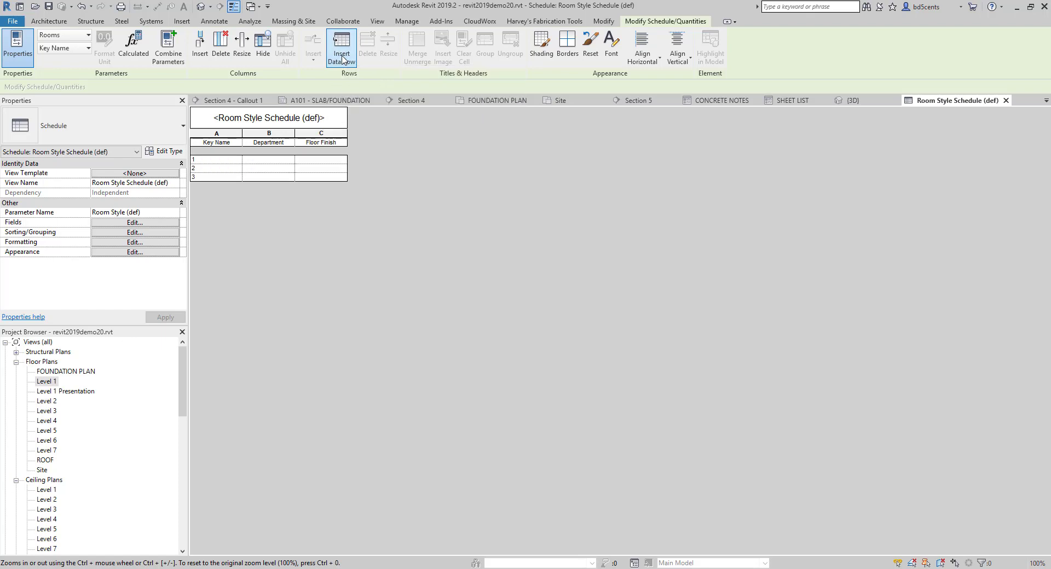
{"action": "left_click", "coordinate": [343, 60]}
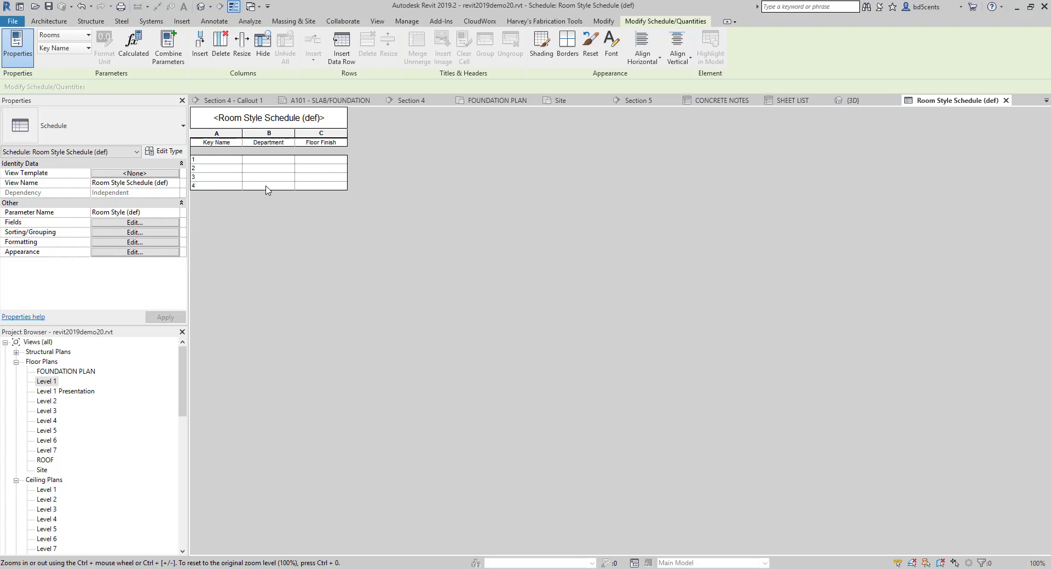
Rename key 1 as "Patient Room" and key 2 as "Common Area" in the room style schedule
{"action": "left_click", "coordinate": [210, 158]}
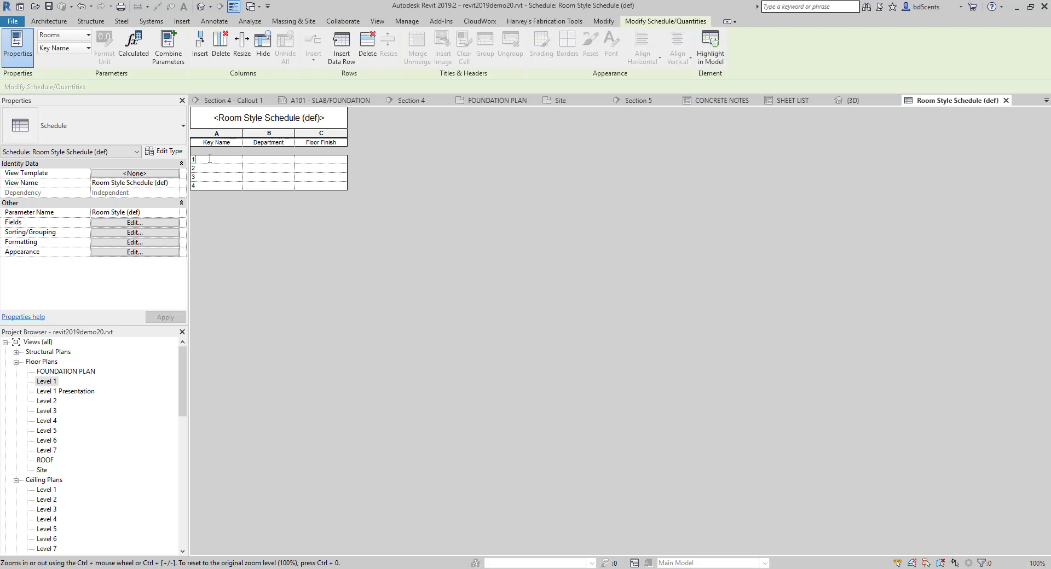
{"action": "double_click", "coordinate": [210, 159]}
{"action": "type", "text": "Patient Room"}
{"action": "key", "text": "Tab"}
{"action": "key", "text": "Tab"}
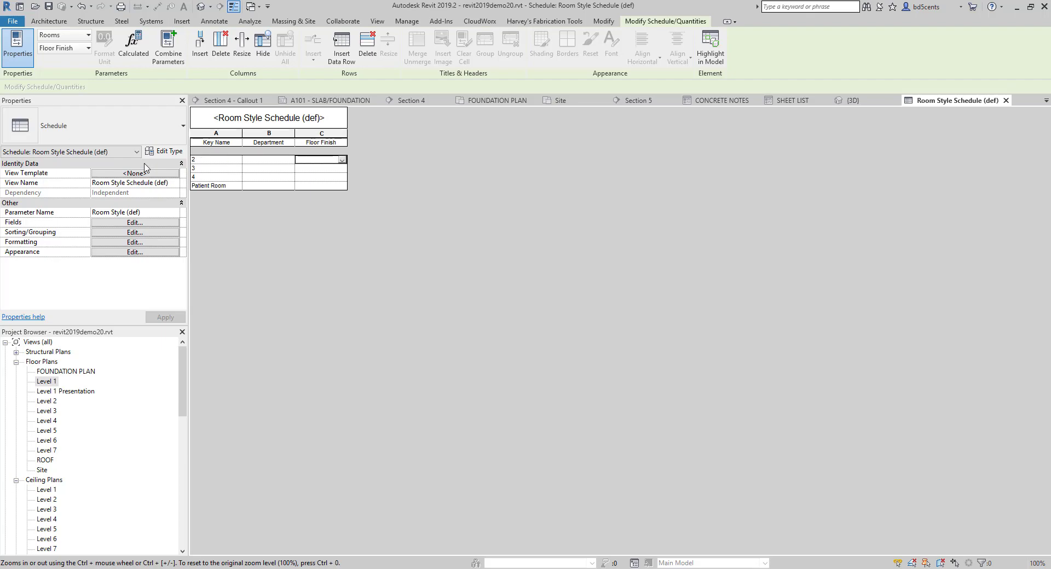
{"action": "key", "text": "shift+Tab"}
{"action": "key", "text": "shift+Tab"}
{"action": "type", "text": "d"}
{"action": "type", "text": "Commo"}
{"action": "type", "text": "n Area"}
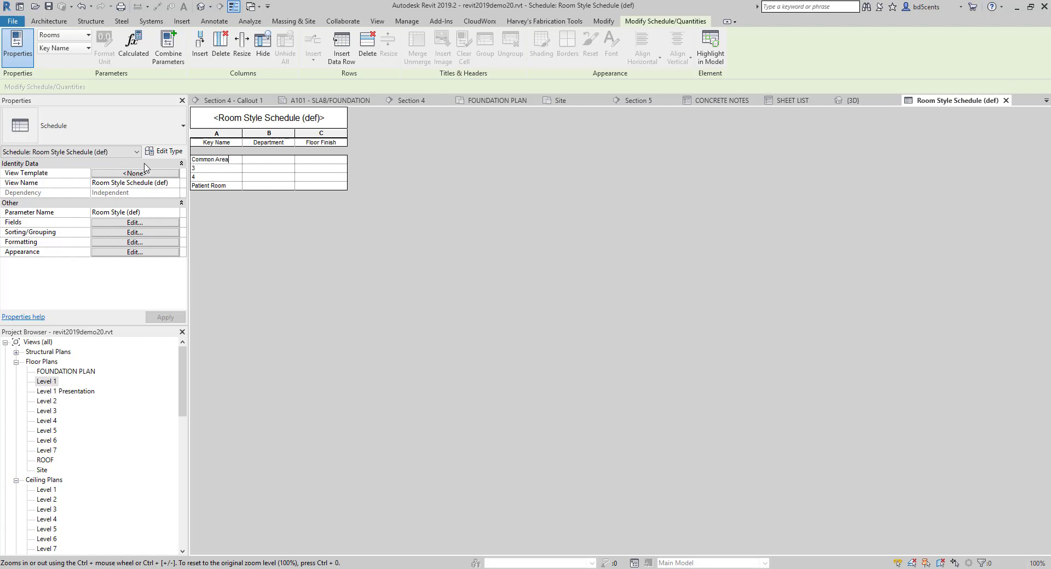
Rename the two remaining numbered keys as "Restrooms" and "Storage"
{"action": "key", "text": "Tab"}
{"action": "key", "text": "shift+Tab"}
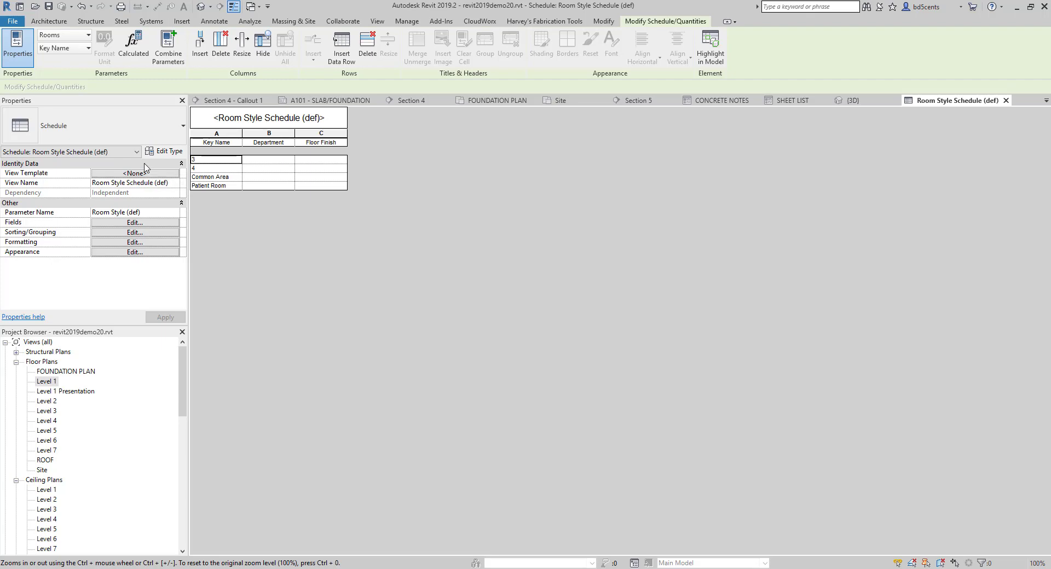
{"action": "type", "text": "Restrooms"}
{"action": "key", "text": "Tab"}
{"action": "key", "text": "shift+Tab"}
{"action": "type", "text": "Storage"}
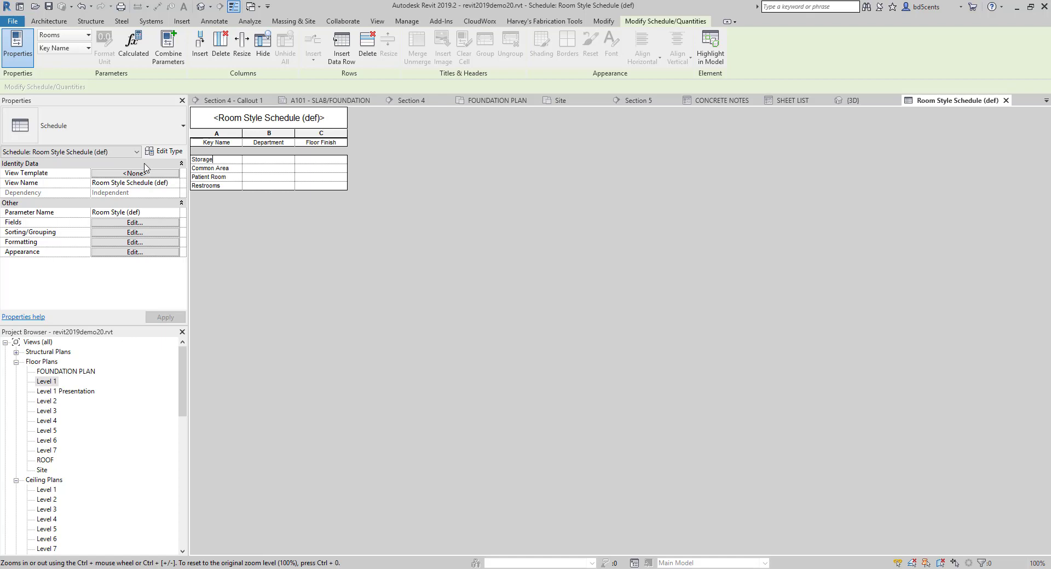
{"action": "key", "text": "Tab"}
{"action": "key", "text": "shift+Tab"}
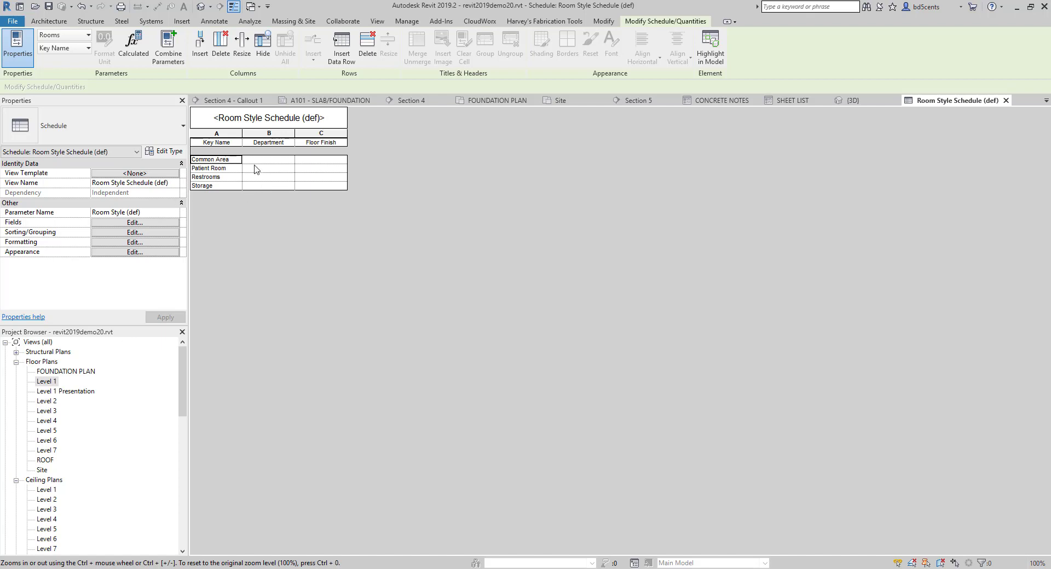
Add the Ceiling Finish and Wall Finish fields to the room style schedule
{"action": "left_click", "coordinate": [130, 222]}
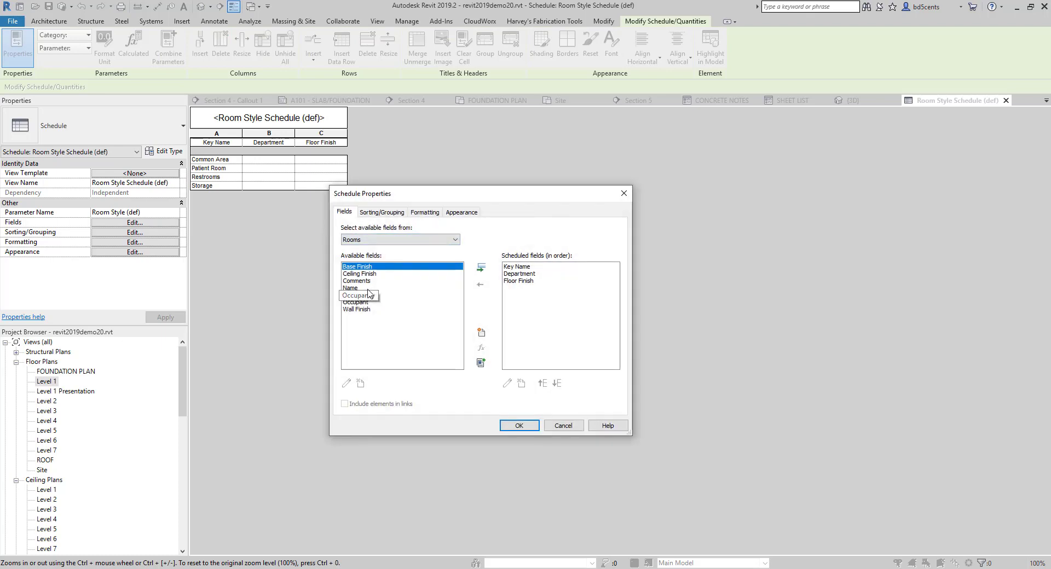
{"action": "left_click", "coordinate": [419, 273]}
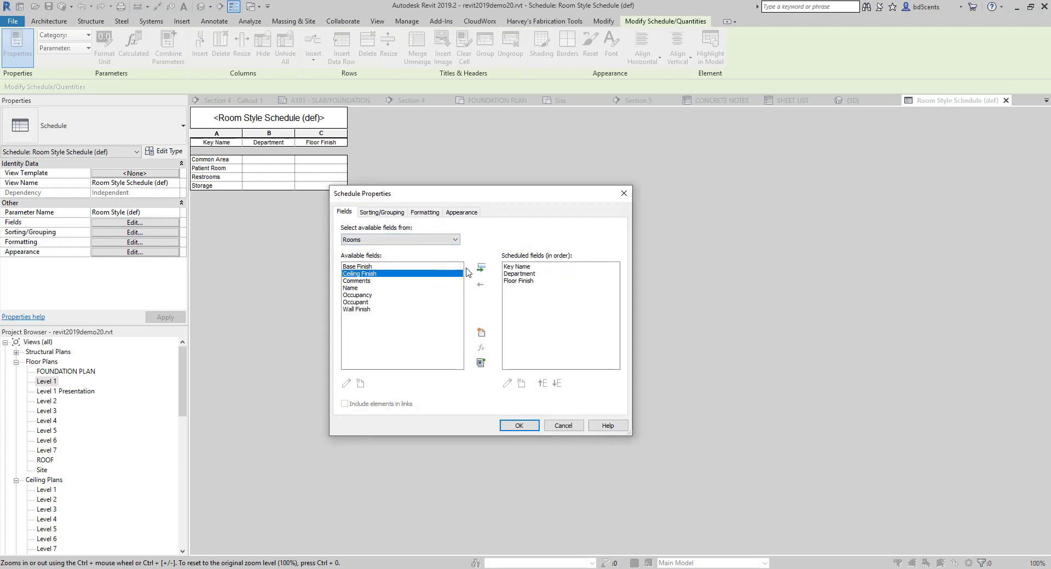
{"action": "left_click", "coordinate": [481, 269]}
{"action": "left_click", "coordinate": [366, 303]}
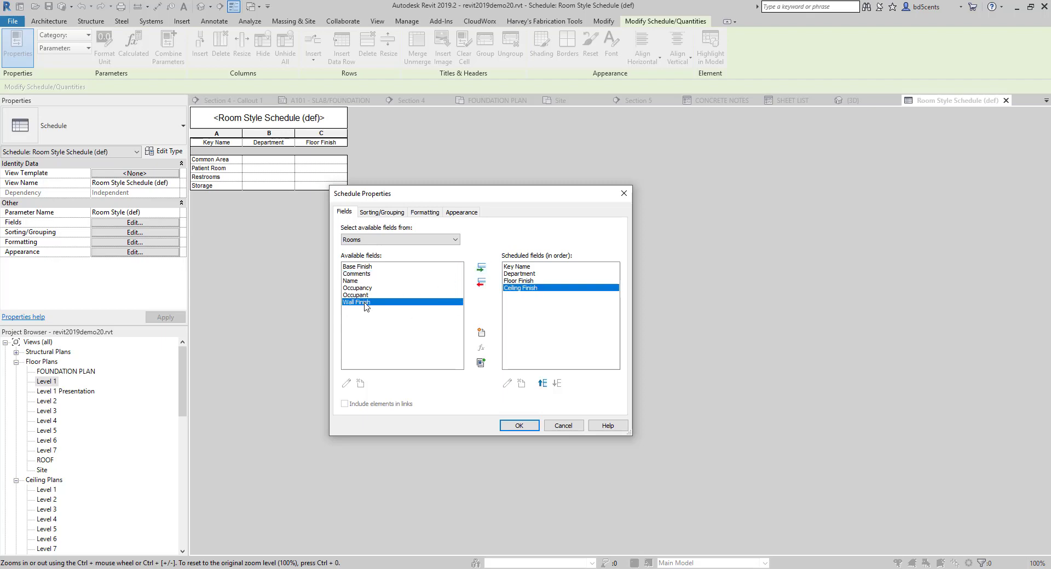
{"action": "left_click", "coordinate": [480, 268]}
{"action": "left_click", "coordinate": [519, 426]}
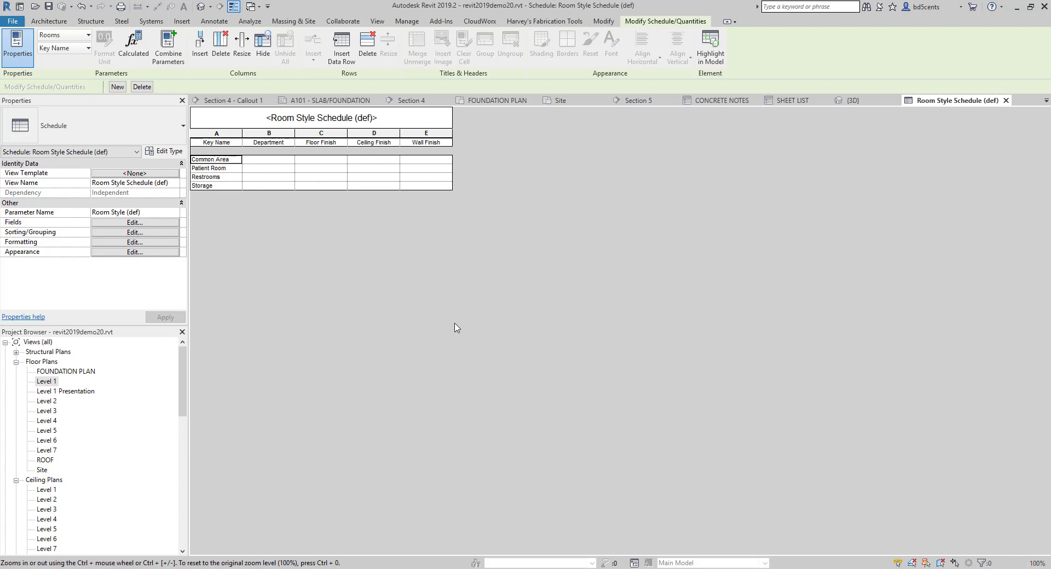
Set the department to SLEEPING for Patient Room and LIVING for Common Area
{"action": "left_click", "coordinate": [251, 167]}
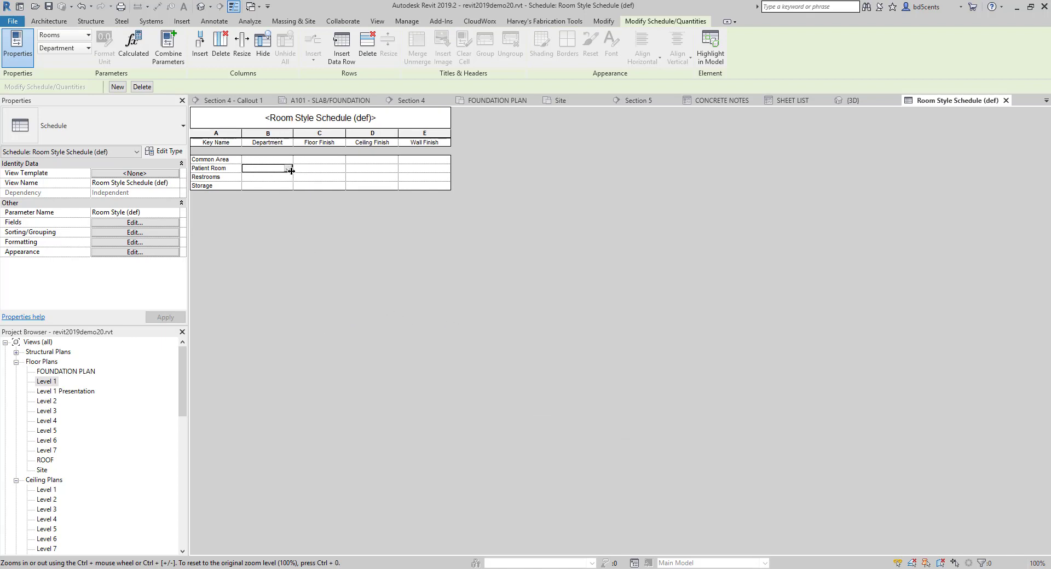
{"action": "left_click", "coordinate": [289, 168]}
{"action": "left_click", "coordinate": [264, 207]}
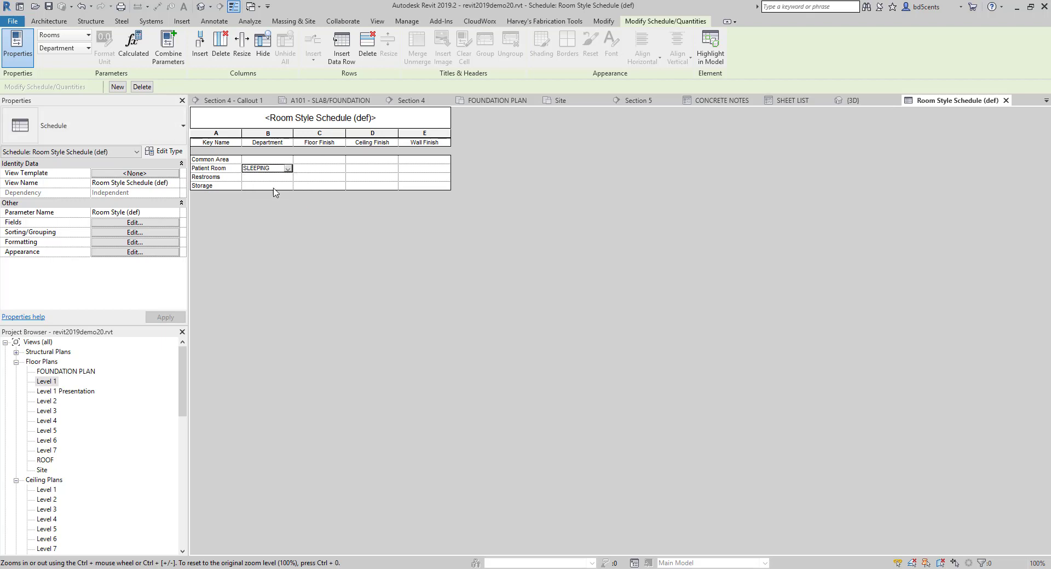
{"action": "left_click", "coordinate": [288, 159]}
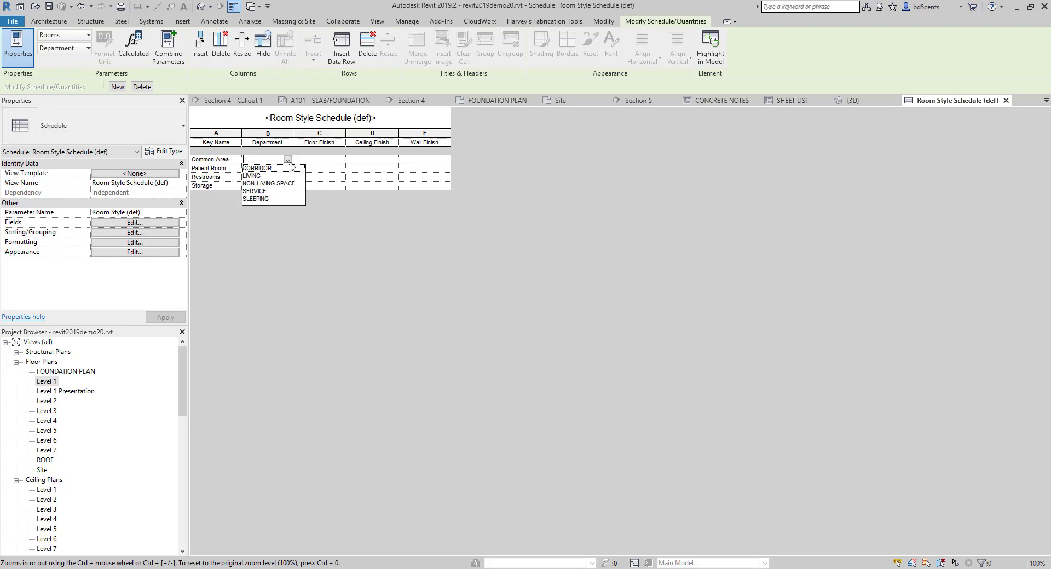
{"action": "left_click", "coordinate": [263, 176]}
Set the department to SERVICE for Restrooms and NON-LIVING SPACE for Storage
{"action": "left_click", "coordinate": [288, 177]}
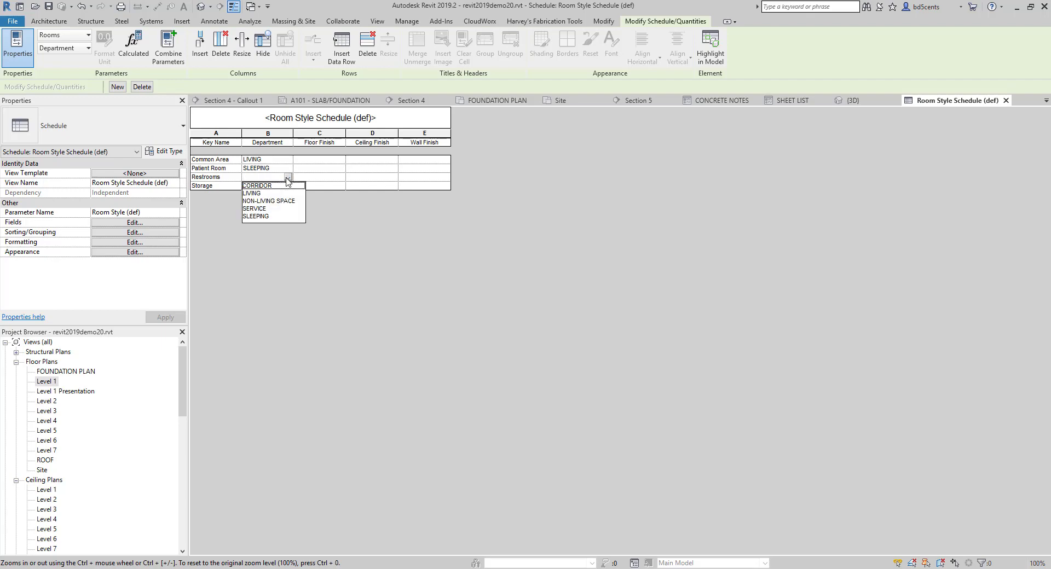
{"action": "left_click", "coordinate": [259, 209]}
{"action": "left_click", "coordinate": [282, 186]}
{"action": "left_click", "coordinate": [288, 186]}
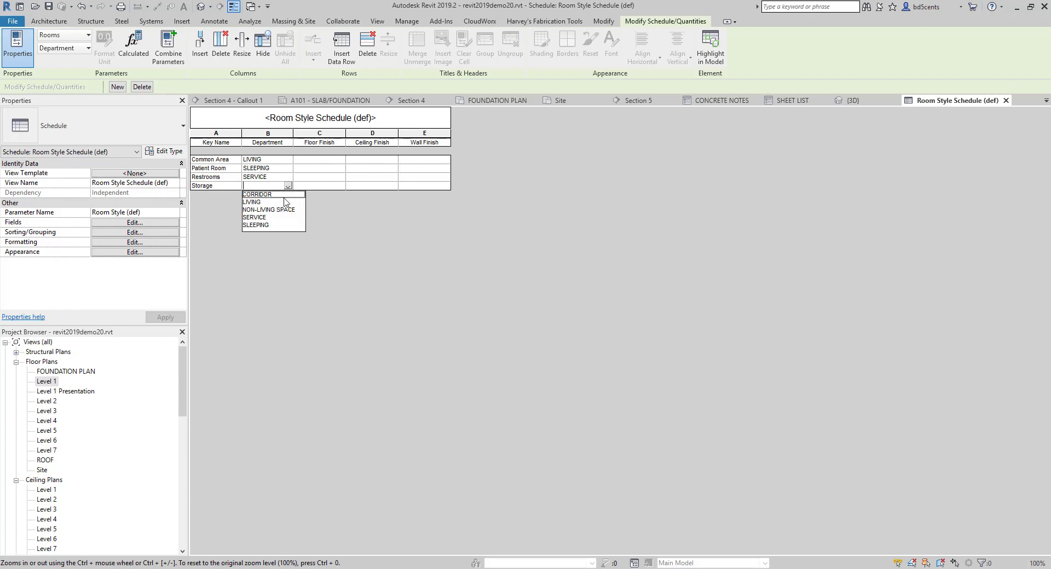
{"action": "left_click", "coordinate": [271, 210]}
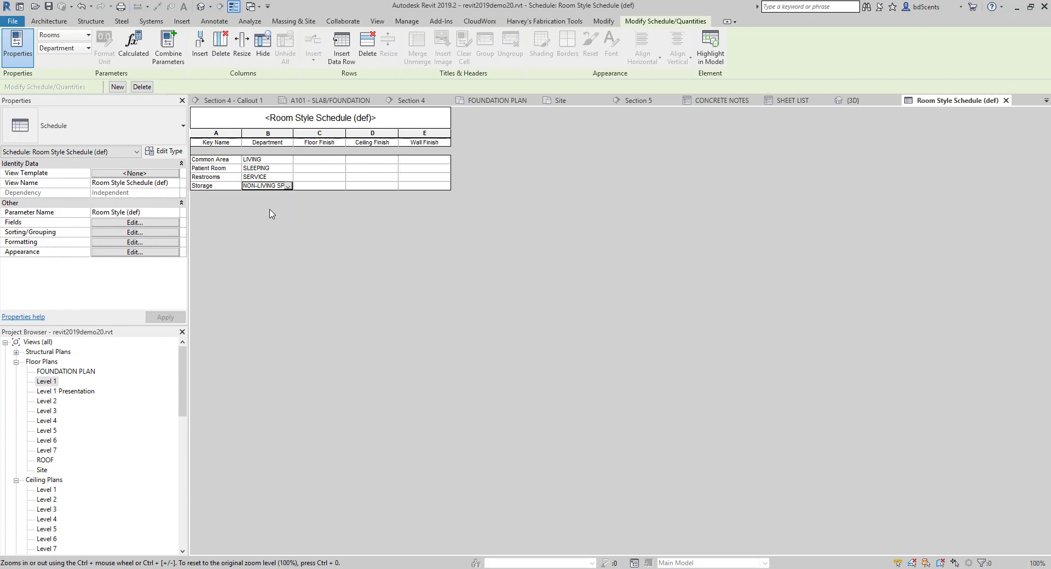
Enter CARPET as the floor finish for both Common Area and Patient Room
{"action": "left_click", "coordinate": [310, 161]}
{"action": "left_click", "coordinate": [341, 160]}
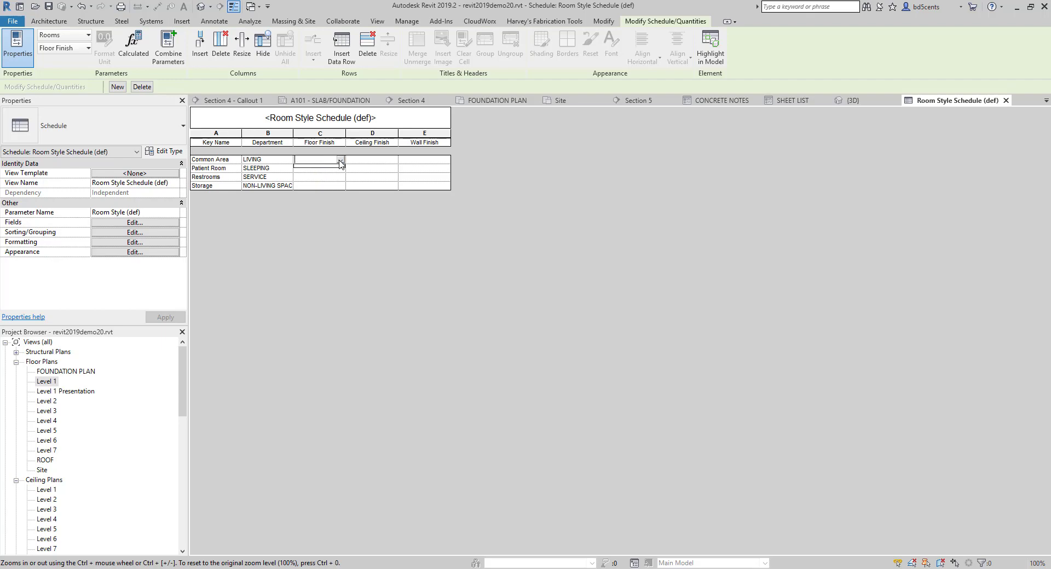
{"action": "type", "text": "CARPET"}
{"action": "left_click", "coordinate": [317, 171]}
{"action": "left_click", "coordinate": [340, 168]}
{"action": "left_click", "coordinate": [317, 180]}
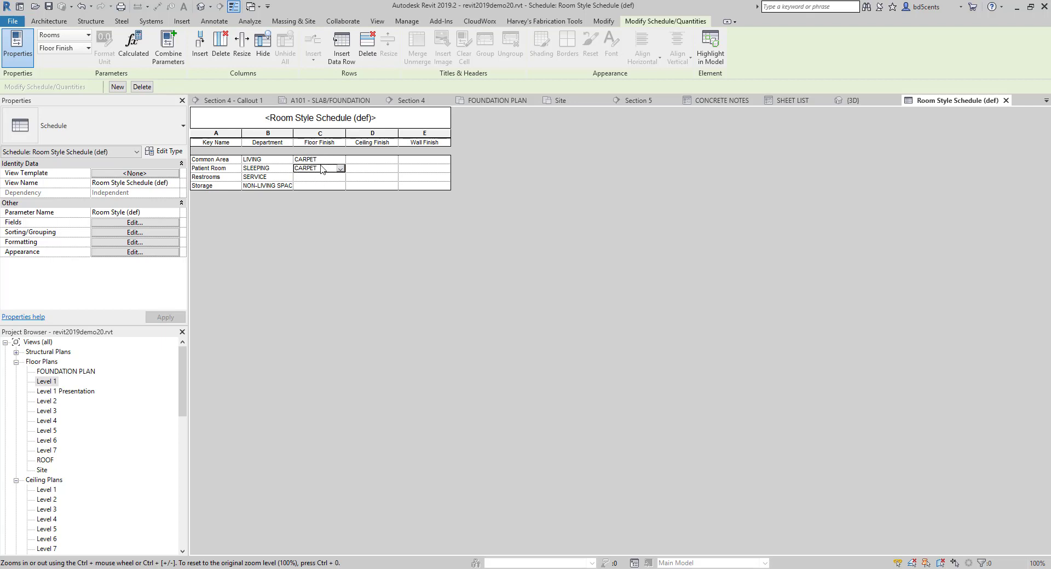
Set the floor finish to WOOD for Common Area, TILE for Restrooms and CONCRETE for Storage
{"action": "left_click", "coordinate": [312, 159]}
{"action": "type", "text": "WOOD"}
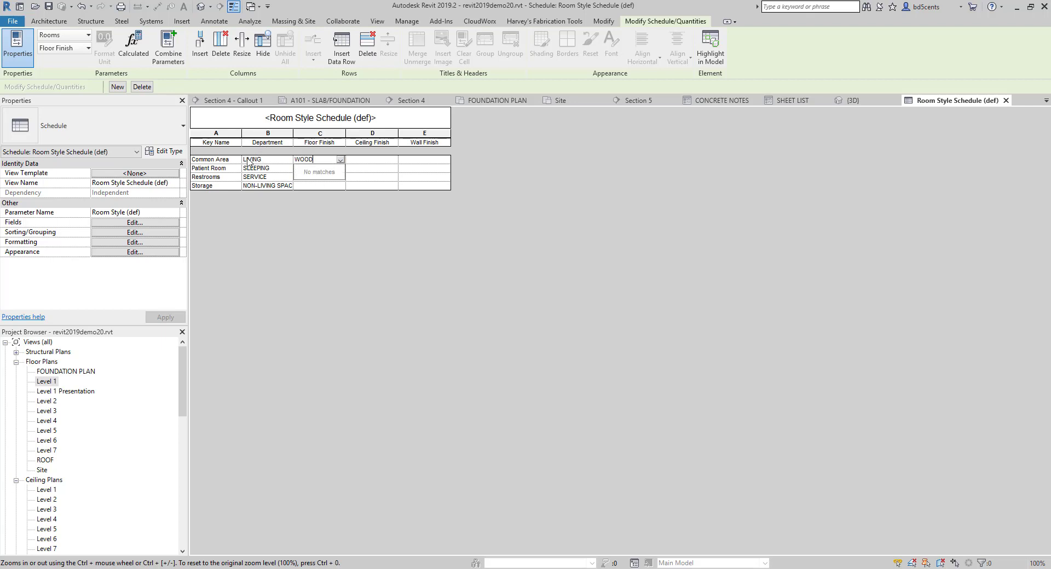
{"action": "left_click", "coordinate": [302, 179]}
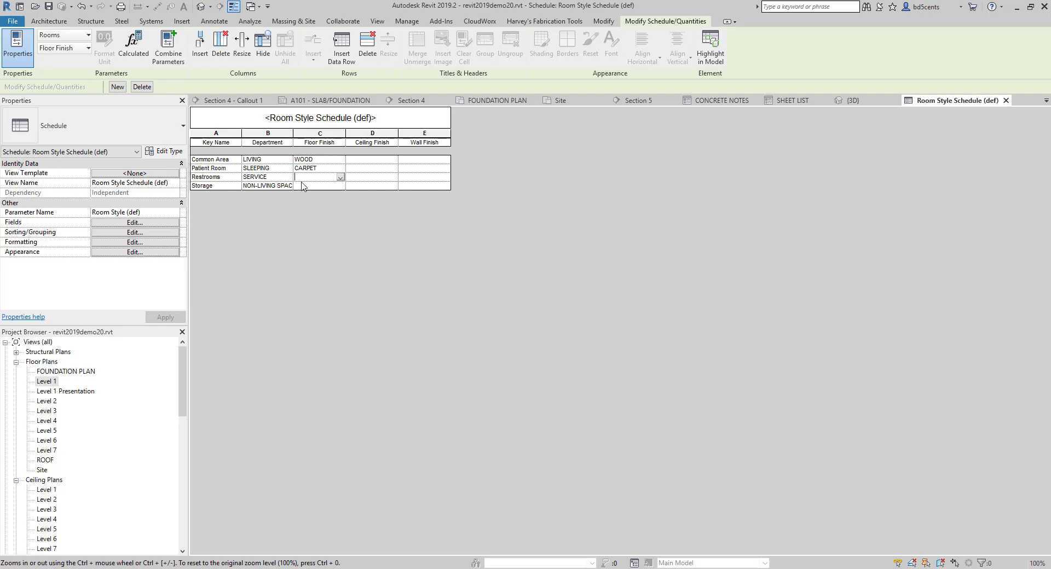
{"action": "type", "text": "TILE"}
{"action": "key", "text": "Return"}
{"action": "left_click", "coordinate": [308, 185]}
{"action": "type", "text": "CONCRETE"}
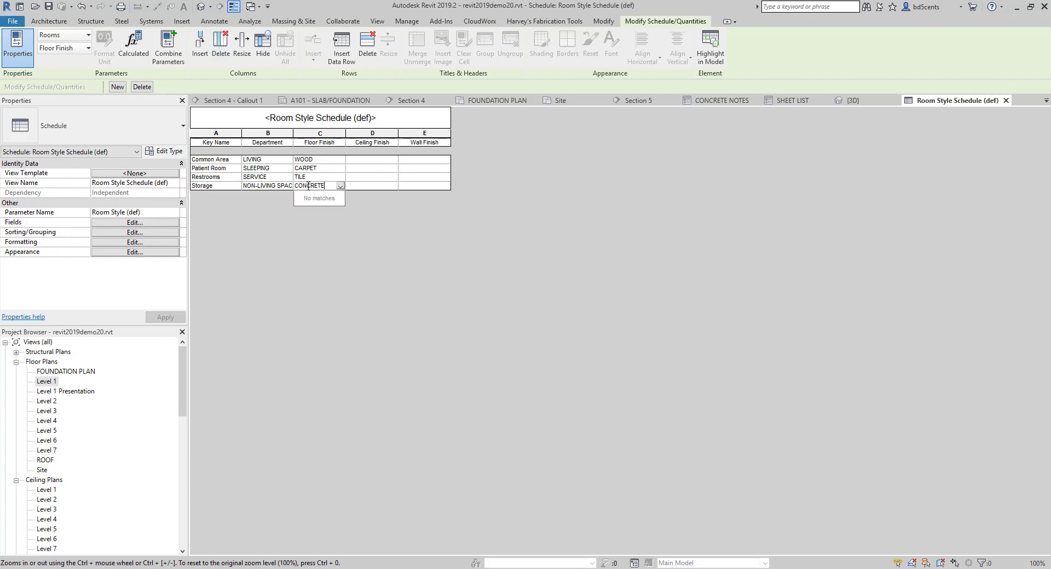
{"action": "key", "text": "Return"}
Set the Common Area's floor finish to CARPET and check which finish choices its cell offers
{"action": "left_click", "coordinate": [339, 160]}
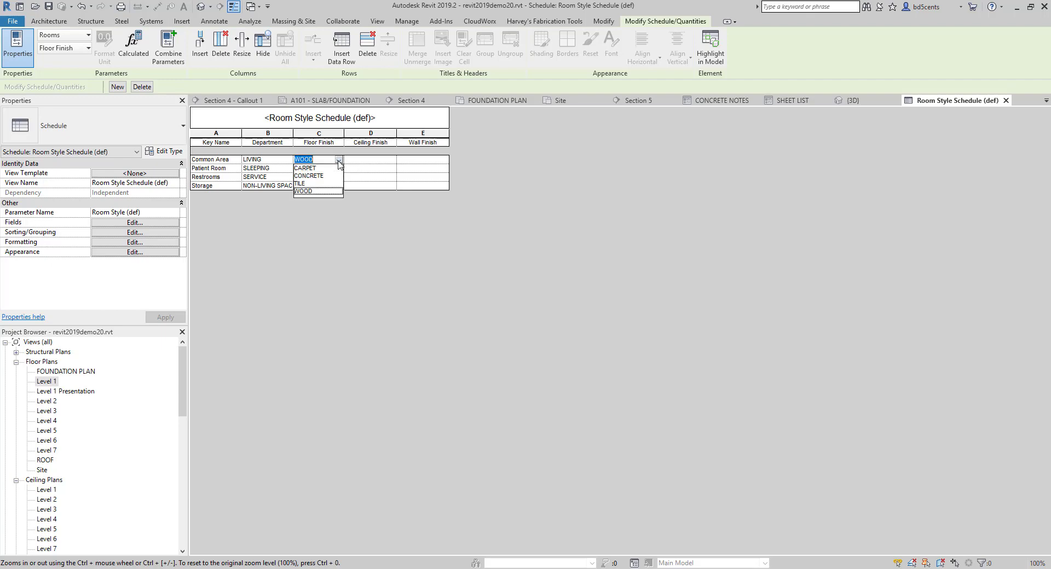
{"action": "left_click", "coordinate": [333, 169]}
{"action": "left_click", "coordinate": [339, 160]}
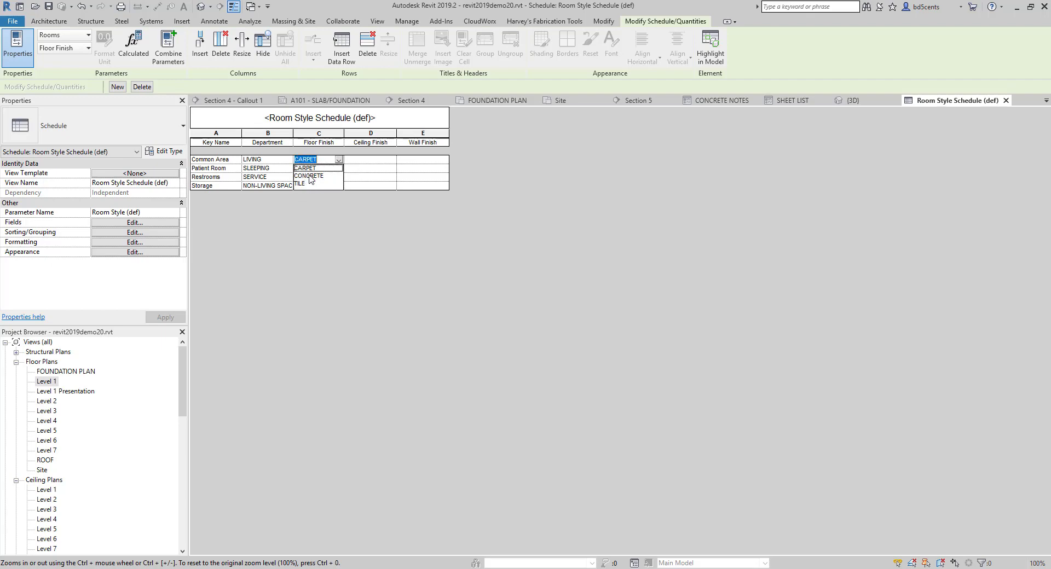
{"action": "left_click", "coordinate": [329, 157]}
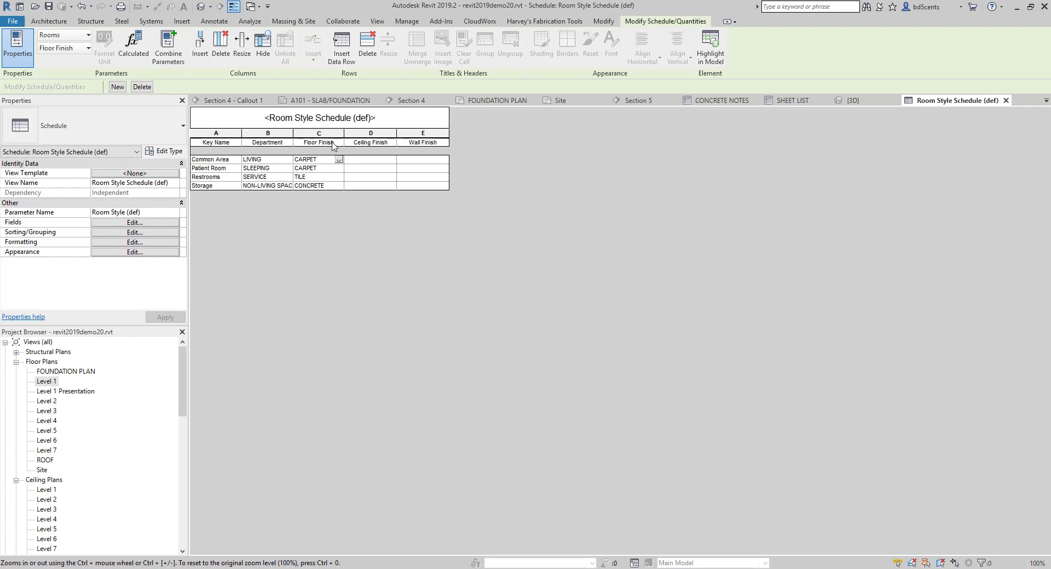
{"action": "left_click", "coordinate": [338, 160]}
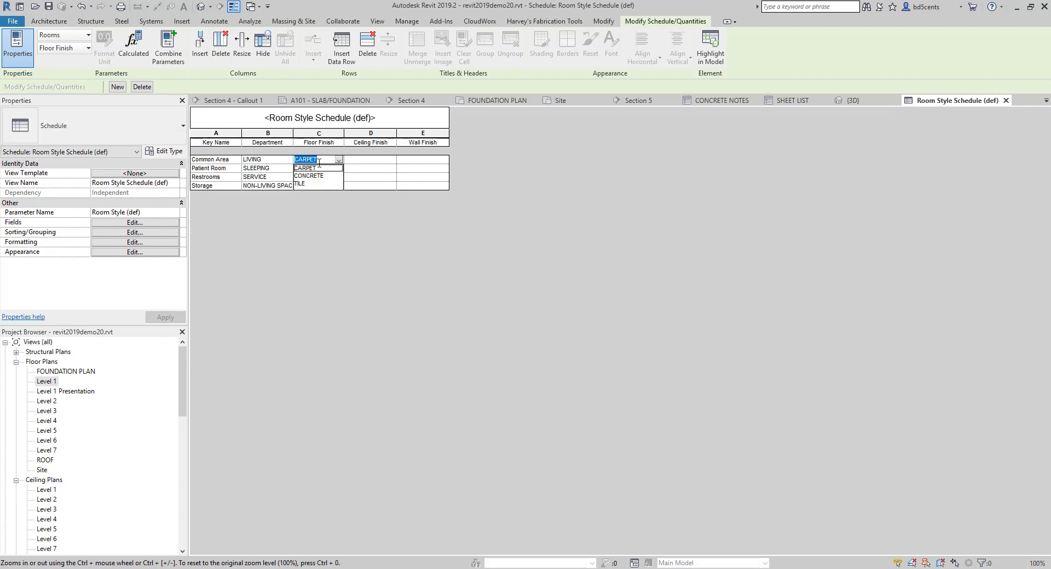
Set the Common Area's floor finish to WOOD in the room style schedule
{"action": "left_click", "coordinate": [320, 164]}
{"action": "type", "text": "WOOD"}
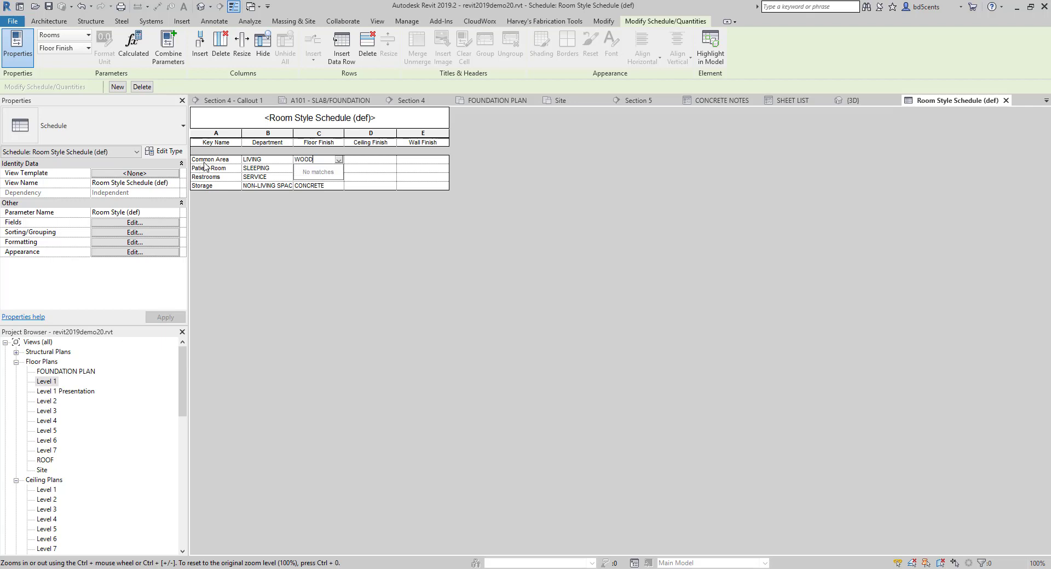
{"action": "left_click", "coordinate": [377, 161]}
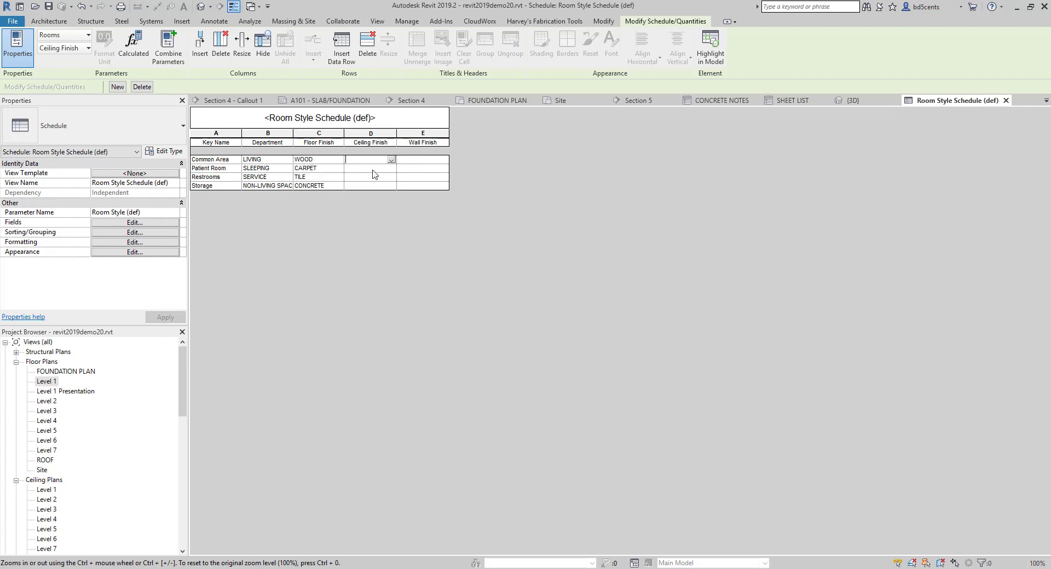
Enter ceiling finishes GYP for Patient Room, 2X4 ACT for Restrooms and NONE for Storage
{"action": "type", "text": "GY"}
{"action": "key", "text": "BackSpace"}
{"action": "left_click", "coordinate": [352, 169]}
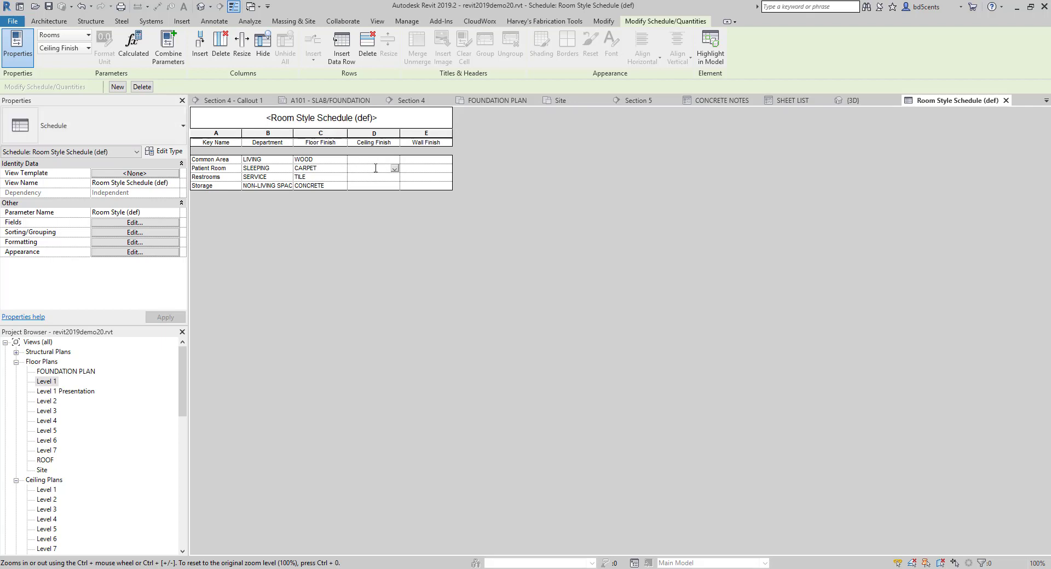
{"action": "type", "text": "GYP"}
{"action": "left_click", "coordinate": [367, 178]}
{"action": "type", "text": "2X4"}
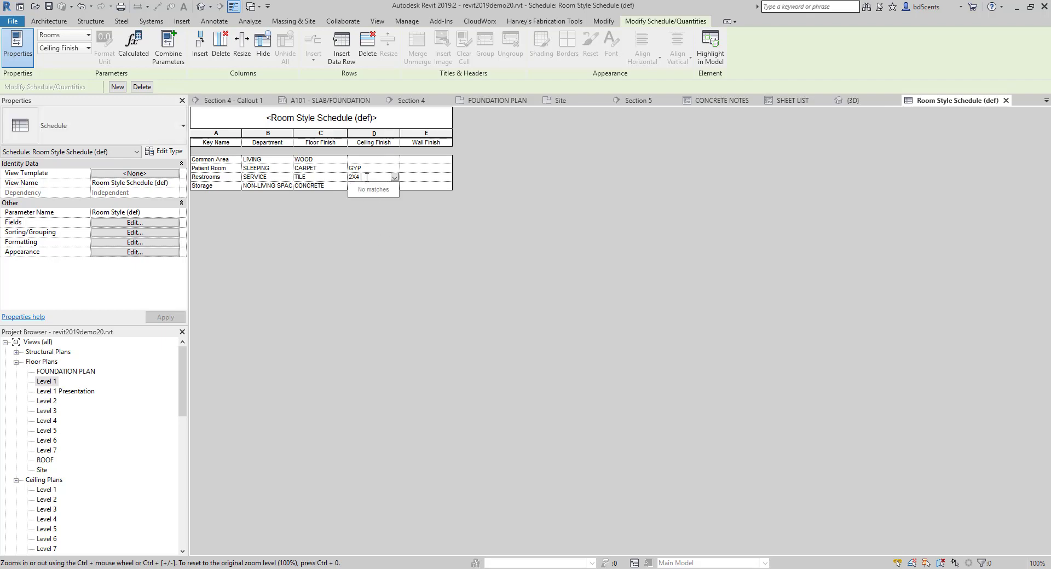
{"action": "type", "text": " ACT"}
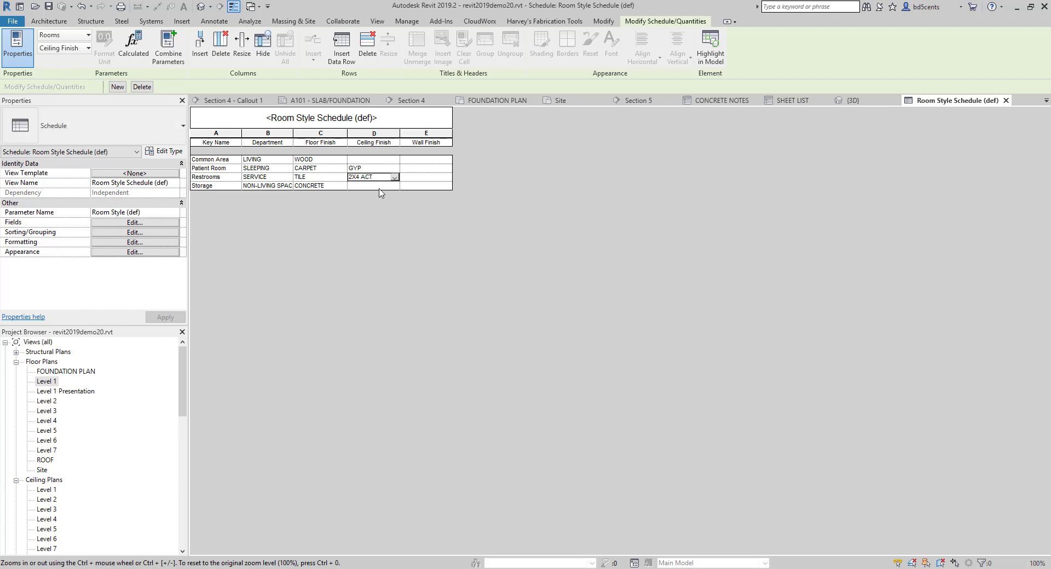
{"action": "left_click", "coordinate": [380, 186]}
{"action": "type", "text": "NONE"}
Set the Common Area's ceiling finish to the existing 2X4 ACT value
{"action": "left_click", "coordinate": [383, 160]}
{"action": "type", "text": "70'S"}
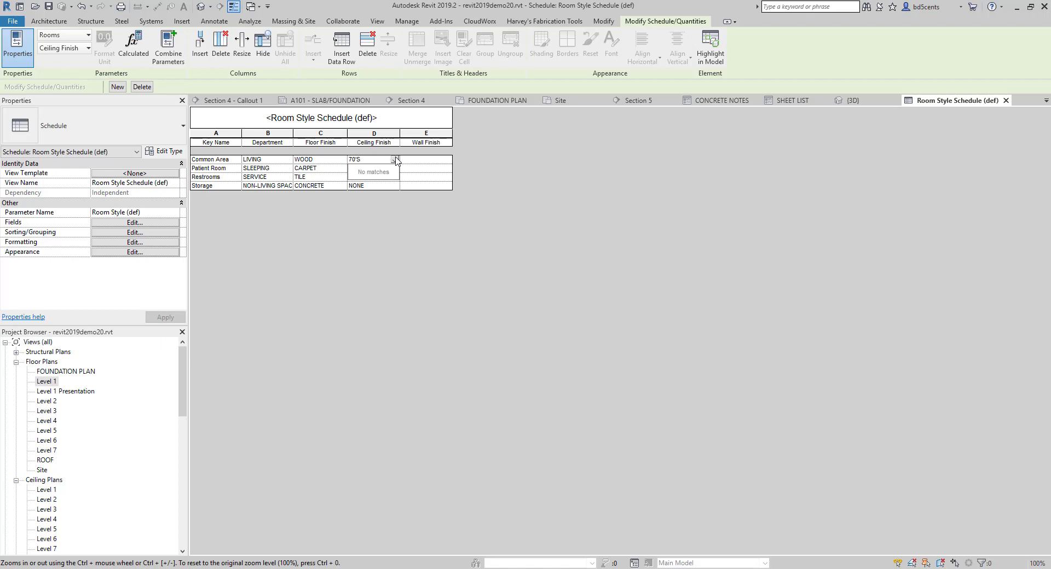
{"action": "key", "text": "BackSpace"}
{"action": "key", "text": "BackSpace"}
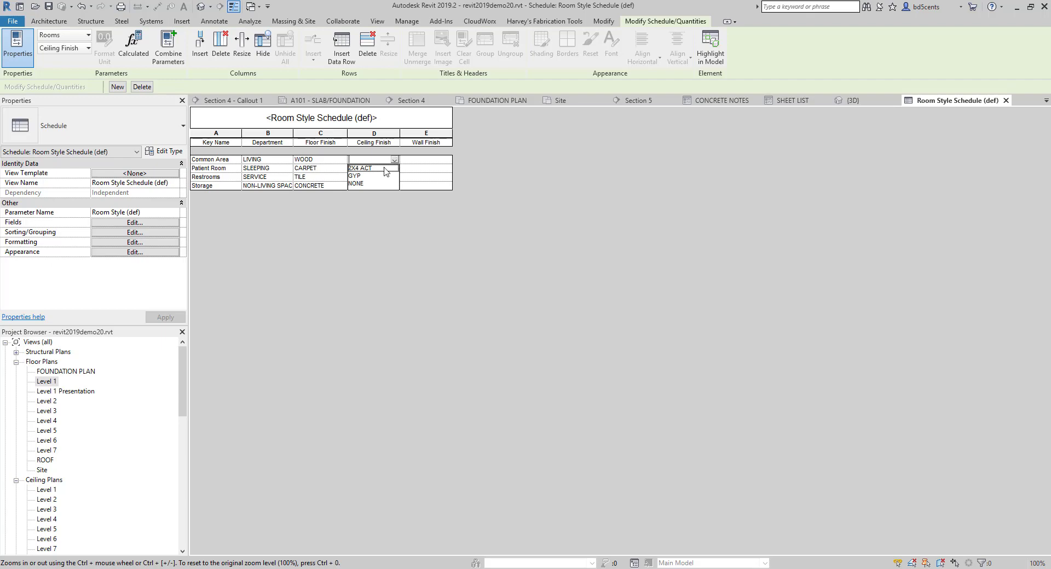
{"action": "left_click", "coordinate": [385, 168]}
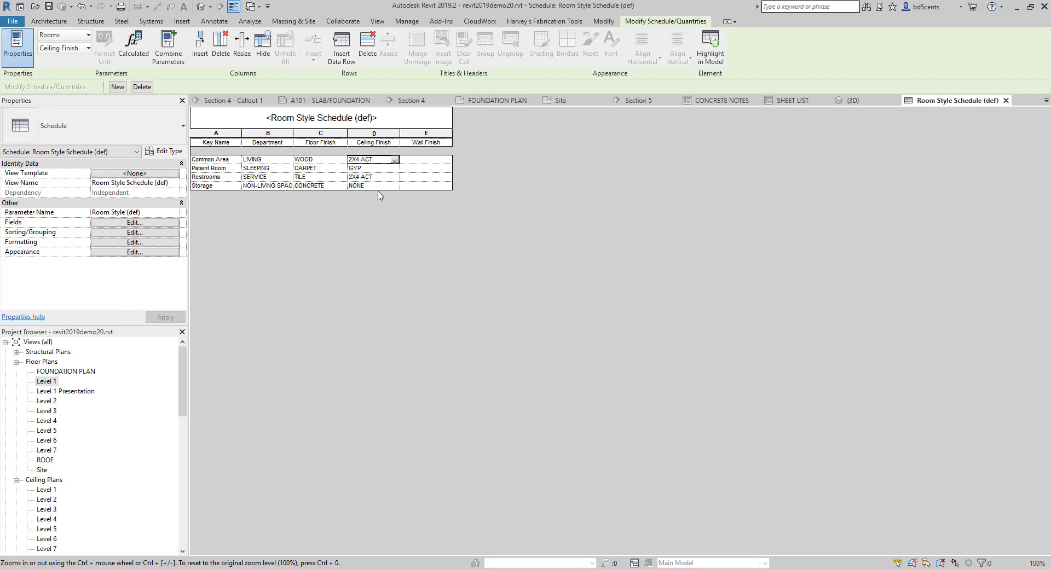
Enter the wall finishes PLAM for Common Area and PL235 for Patient Room
{"action": "left_click", "coordinate": [421, 160]}
{"action": "type", "text": "PLAM"}
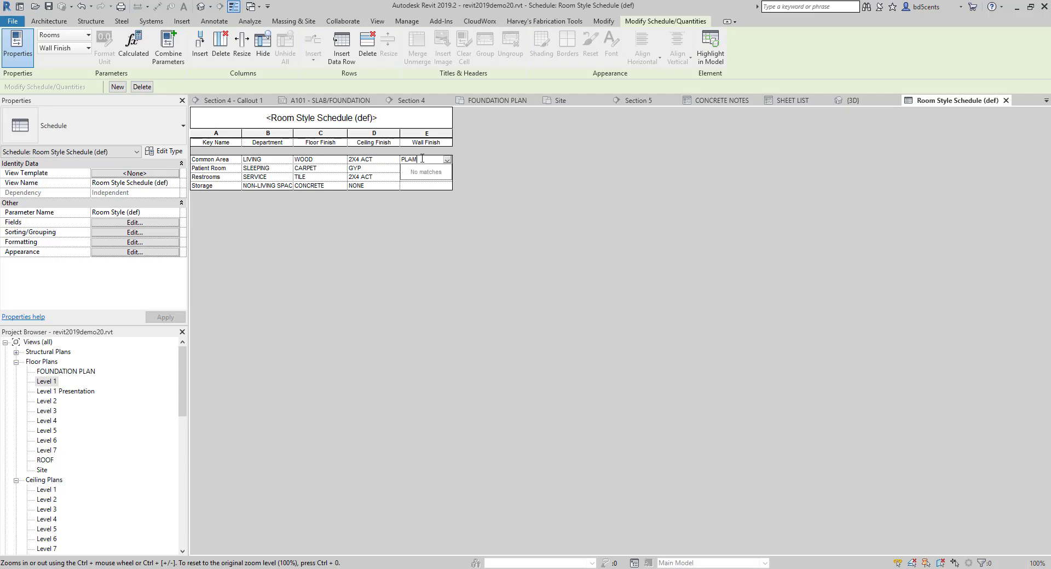
{"action": "key", "text": "Return"}
{"action": "left_click", "coordinate": [411, 169]}
{"action": "type", "text": "PL235"}
Enter the wall finishes CT567/PL234 for Restrooms and PL101 for Storage
{"action": "left_click", "coordinate": [428, 178]}
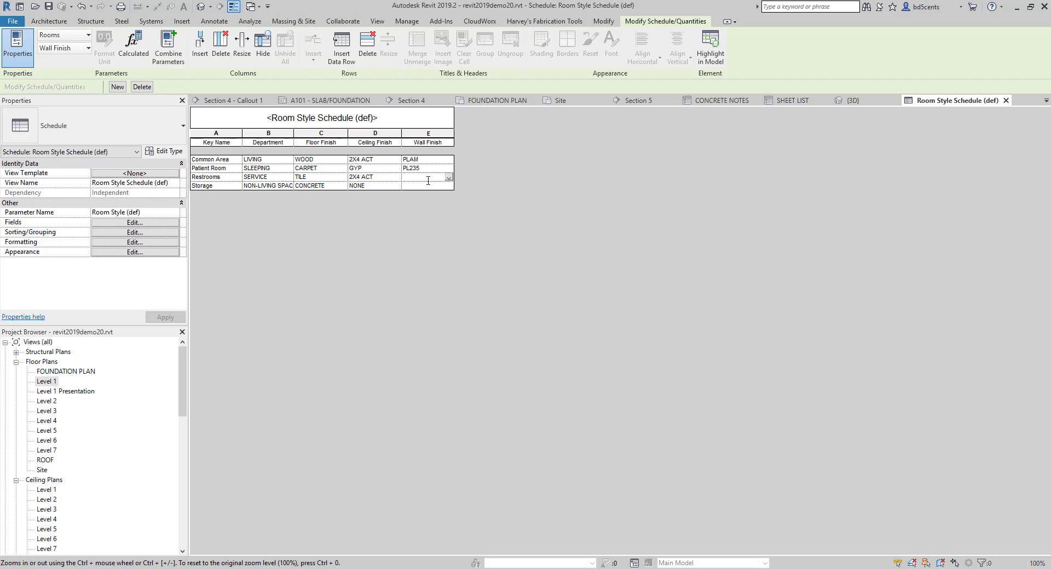
{"action": "type", "text": "CT567/PL234"}
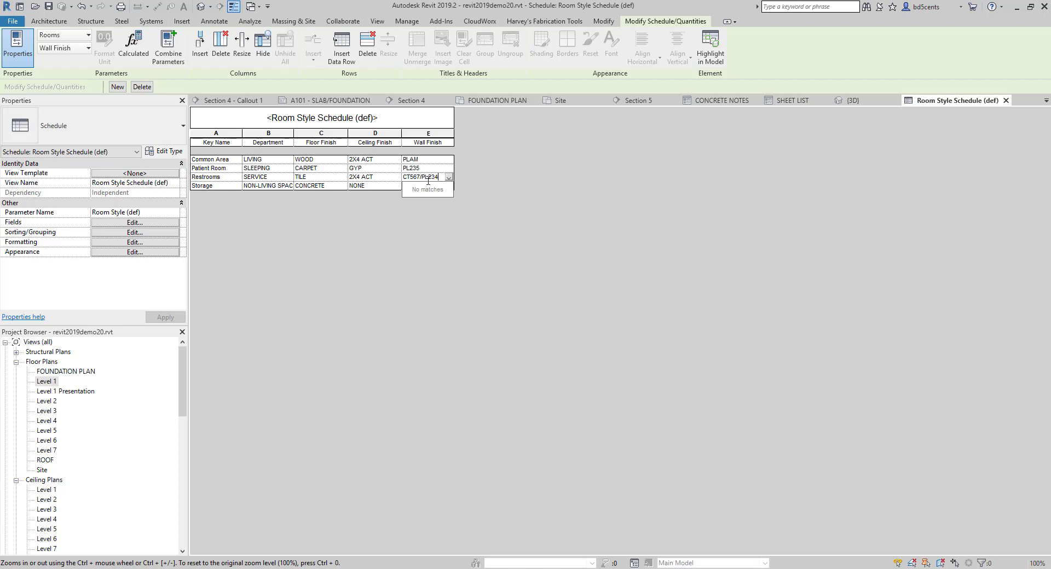
{"action": "left_click", "coordinate": [429, 181]}
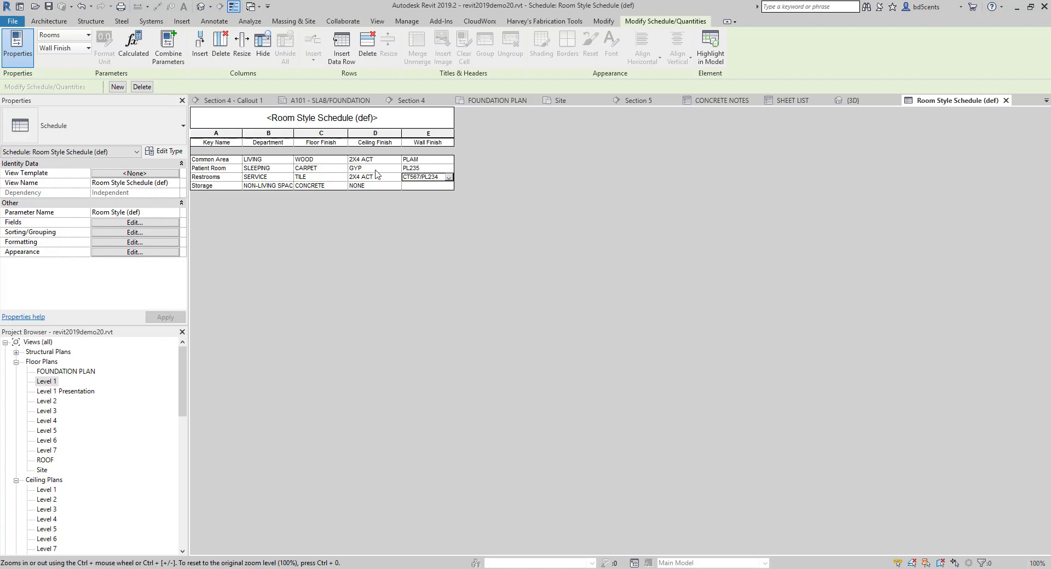
{"action": "key", "text": "Return"}
{"action": "type", "text": "PL101"}
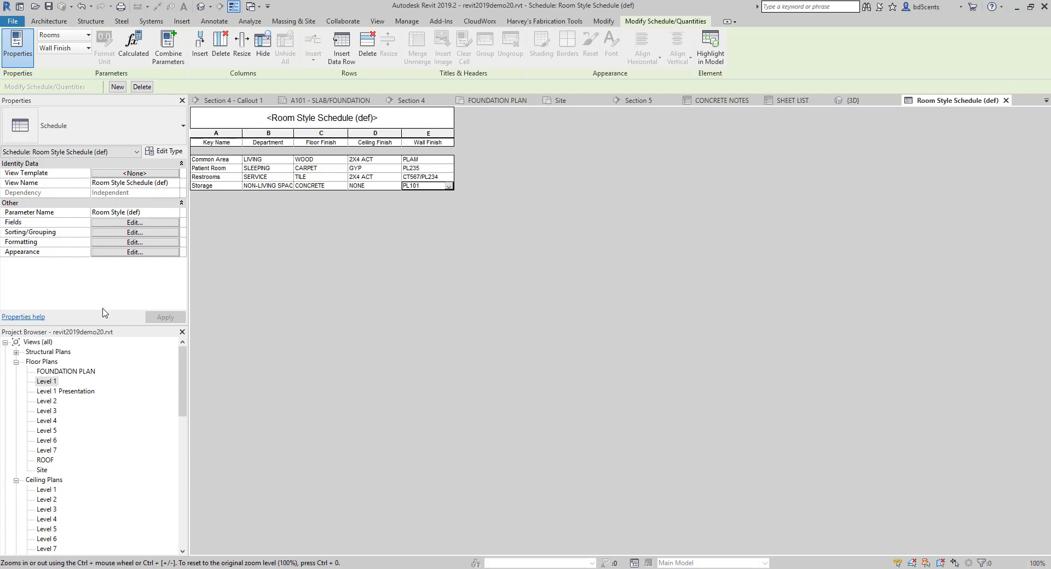
On the Level 1 floor plan, set the BED 1 room's Room Style (def) to Patient Room and apply it
{"action": "double_click", "coordinate": [56, 382]}
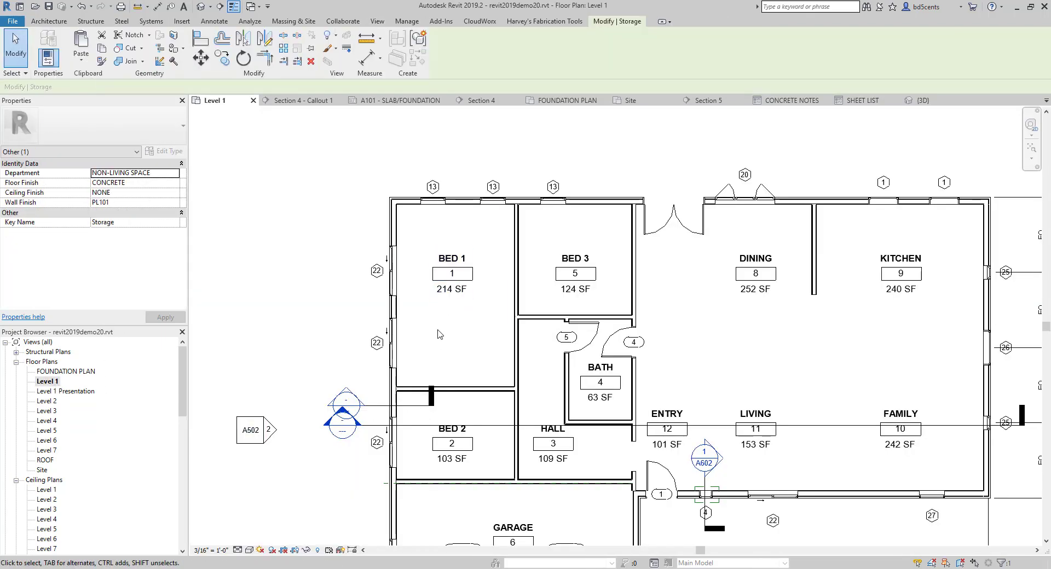
{"action": "left_click", "coordinate": [436, 313]}
{"action": "left_click", "coordinate": [449, 313]}
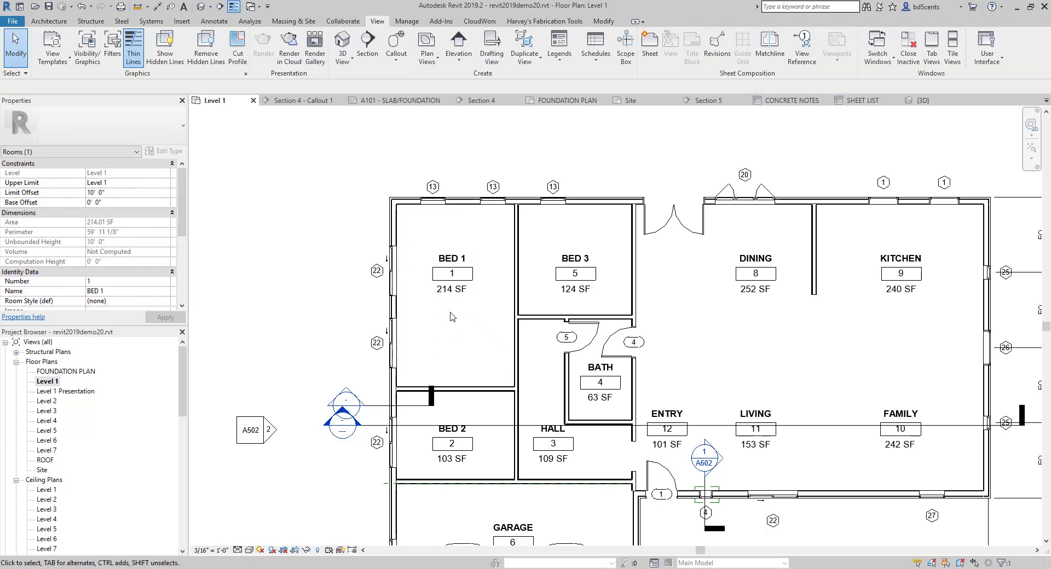
{"action": "left_click", "coordinate": [432, 313]}
{"action": "scroll", "coordinate": [130, 245], "scroll_direction": "down", "scroll_amount": 4}
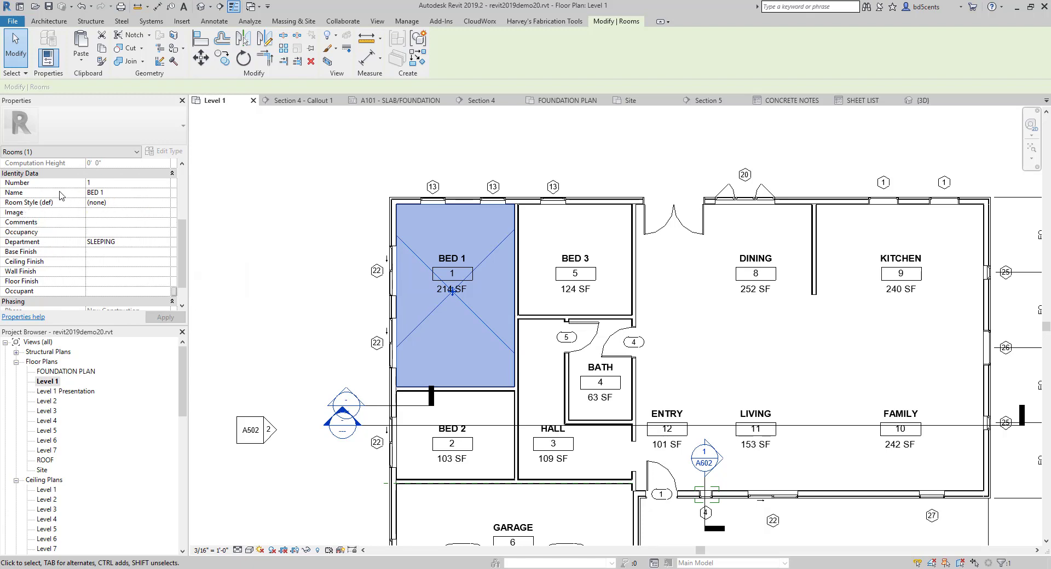
{"action": "left_click", "coordinate": [115, 203]}
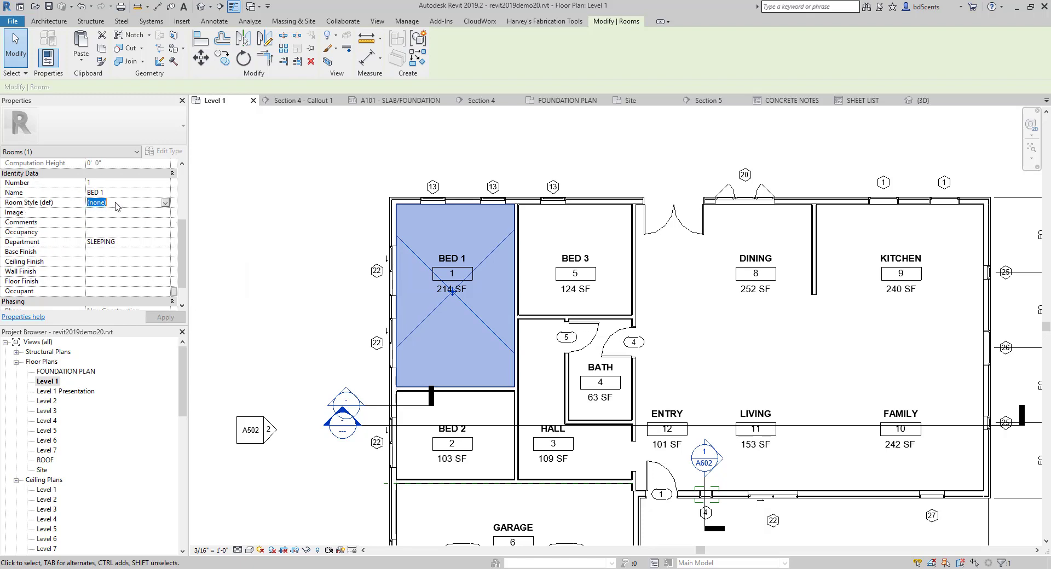
{"action": "left_click", "coordinate": [165, 203]}
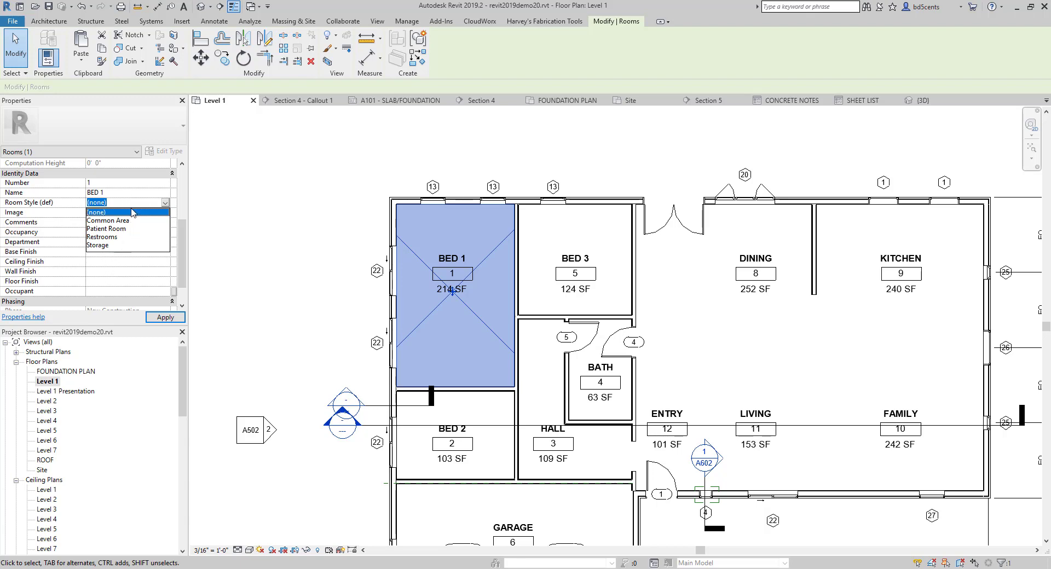
{"action": "left_click", "coordinate": [106, 229]}
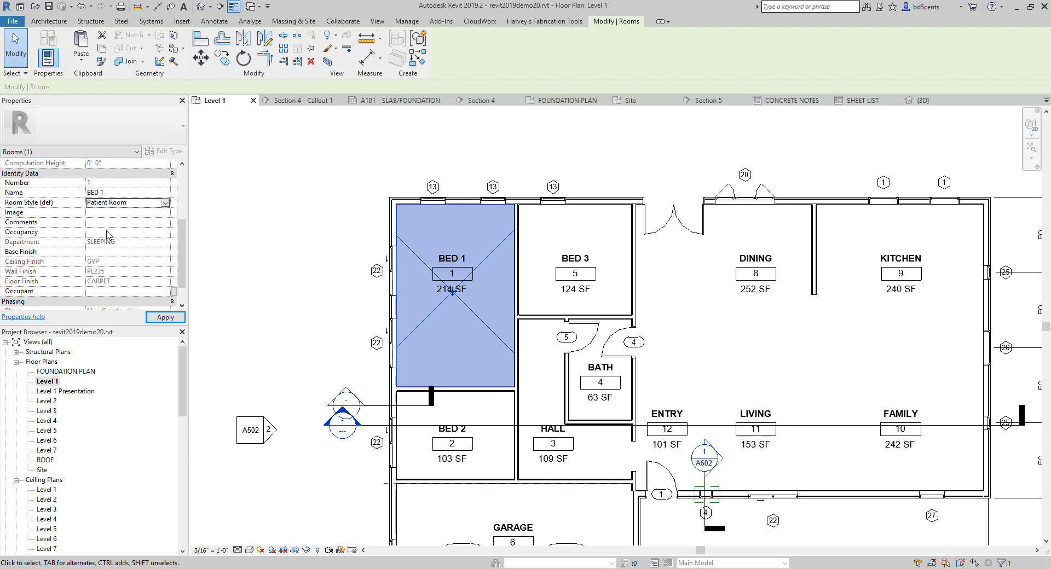
{"action": "left_click", "coordinate": [166, 317]}
{"action": "left_click", "coordinate": [289, 303]}
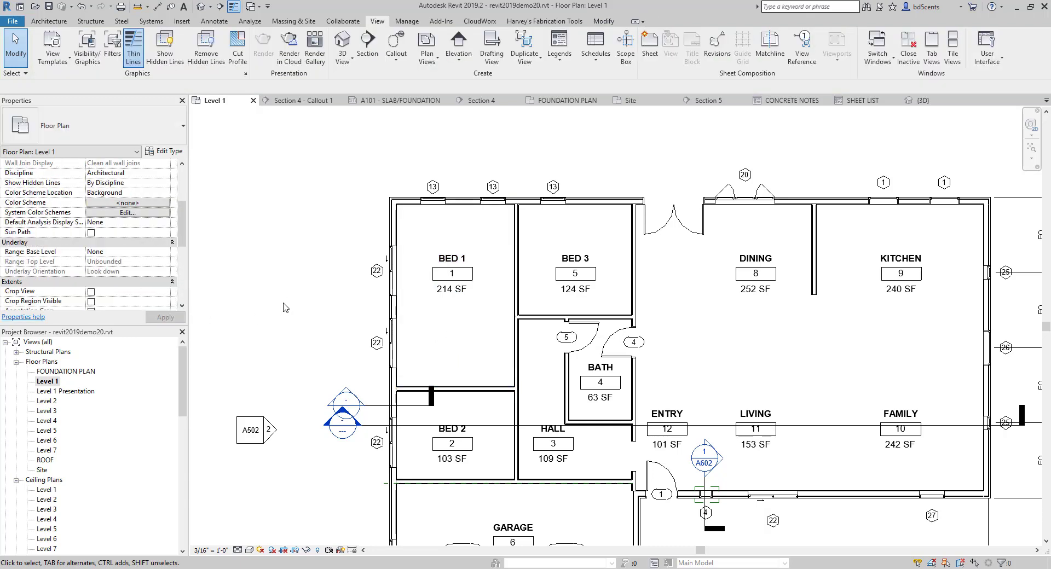
Reopen the Room Style Schedule (def) to view its key styles and finishes
{"action": "scroll", "coordinate": [174, 380], "scroll_direction": "down", "scroll_amount": 10}
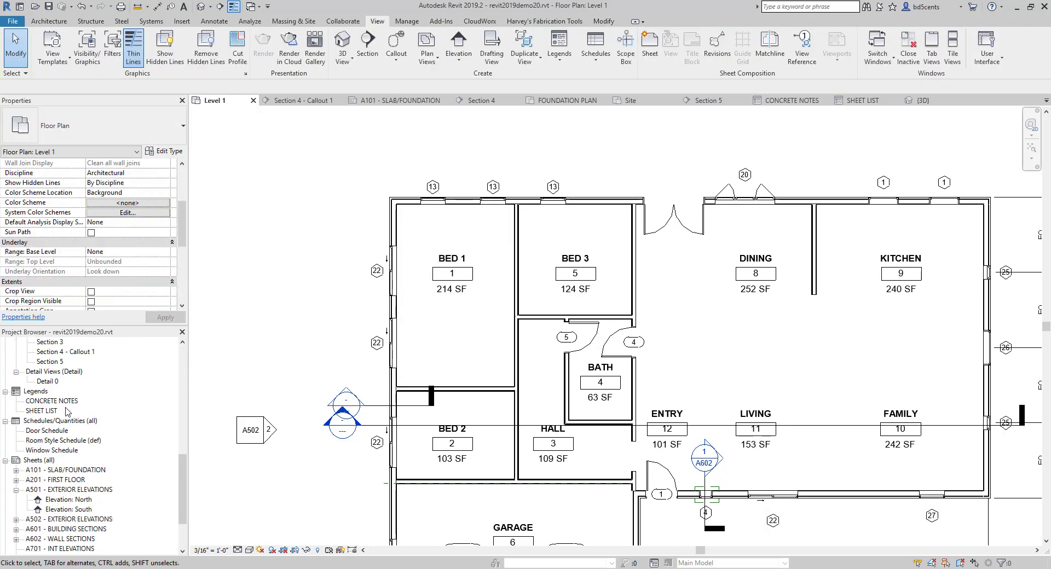
{"action": "scroll", "coordinate": [68, 422], "scroll_direction": "down", "scroll_amount": 2}
{"action": "left_click", "coordinate": [58, 383]}
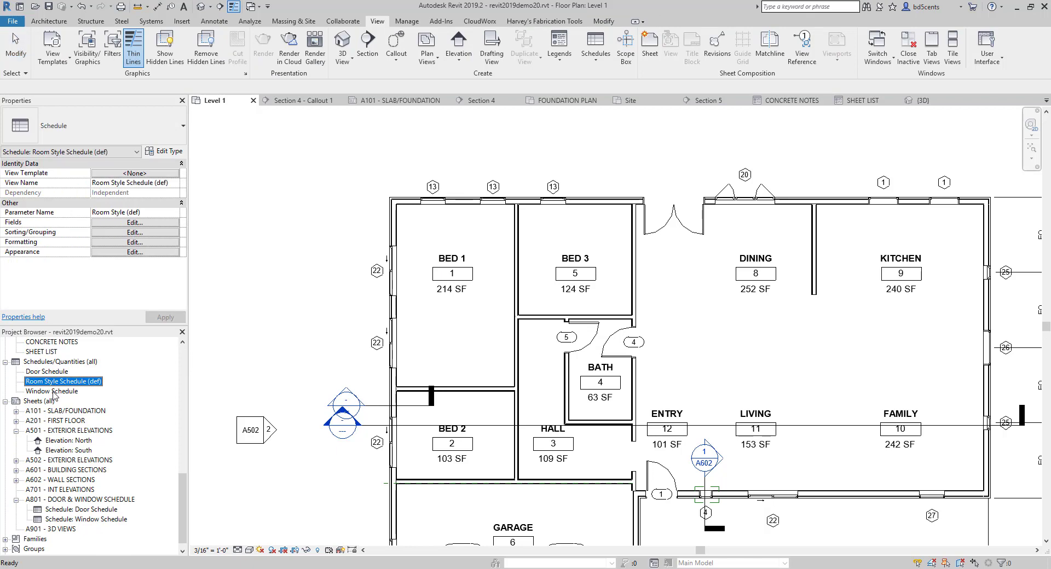
{"action": "double_click", "coordinate": [56, 384]}
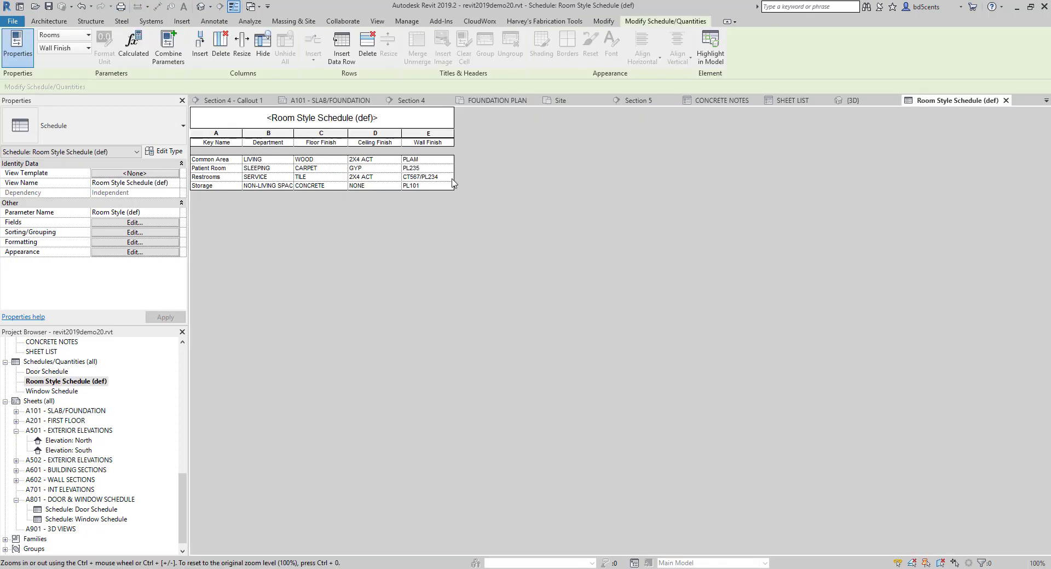
Create a new building component schedule for the Rooms category, keeping the name Room Schedule and the New Construction phase
{"action": "right_click", "coordinate": [55, 362]}
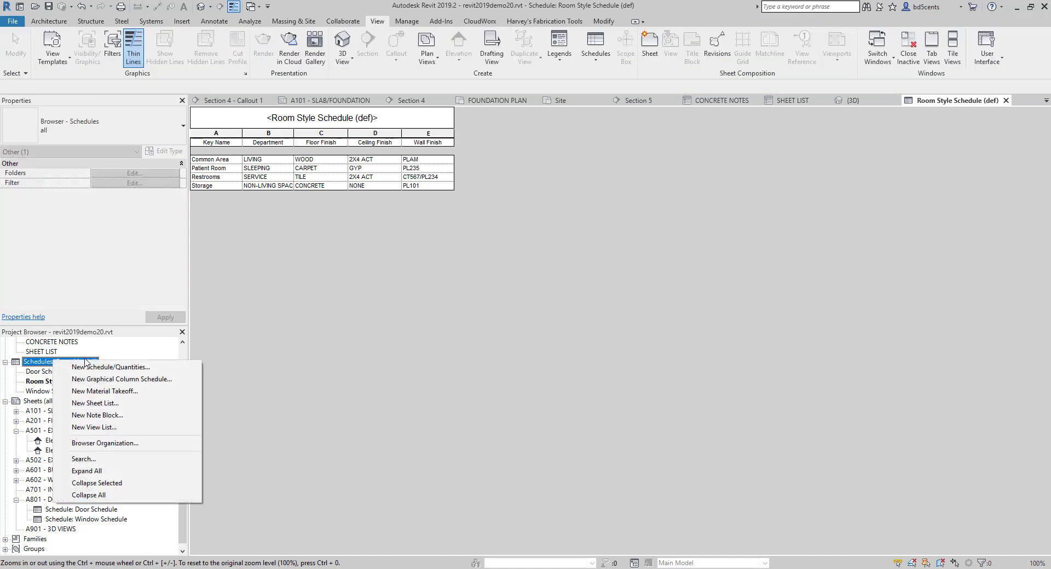
{"action": "left_click", "coordinate": [82, 367]}
{"action": "scroll", "coordinate": [450, 318], "scroll_direction": "down", "scroll_amount": 20}
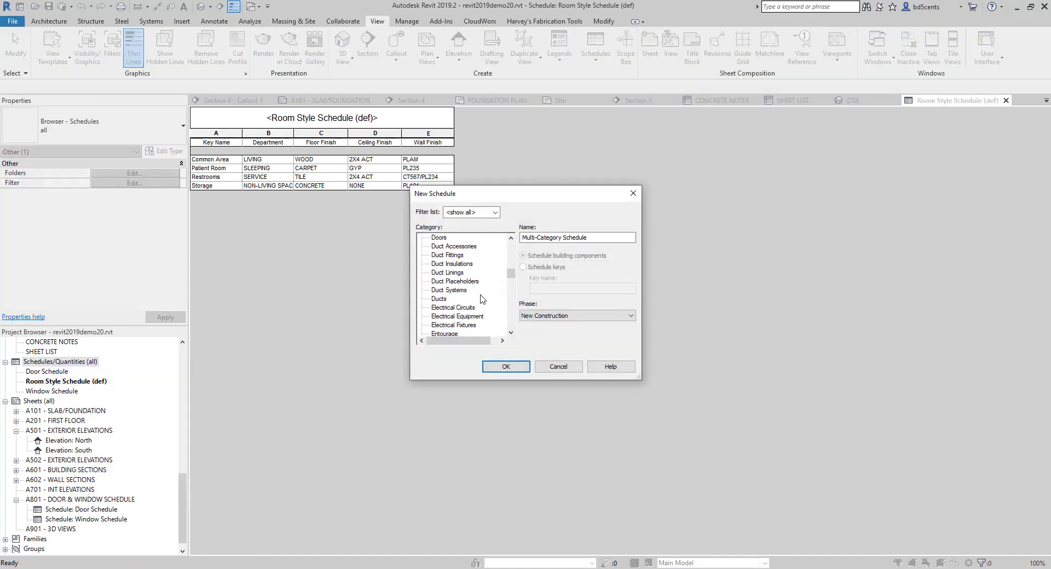
{"action": "scroll", "coordinate": [461, 298], "scroll_direction": "down", "scroll_amount": 6}
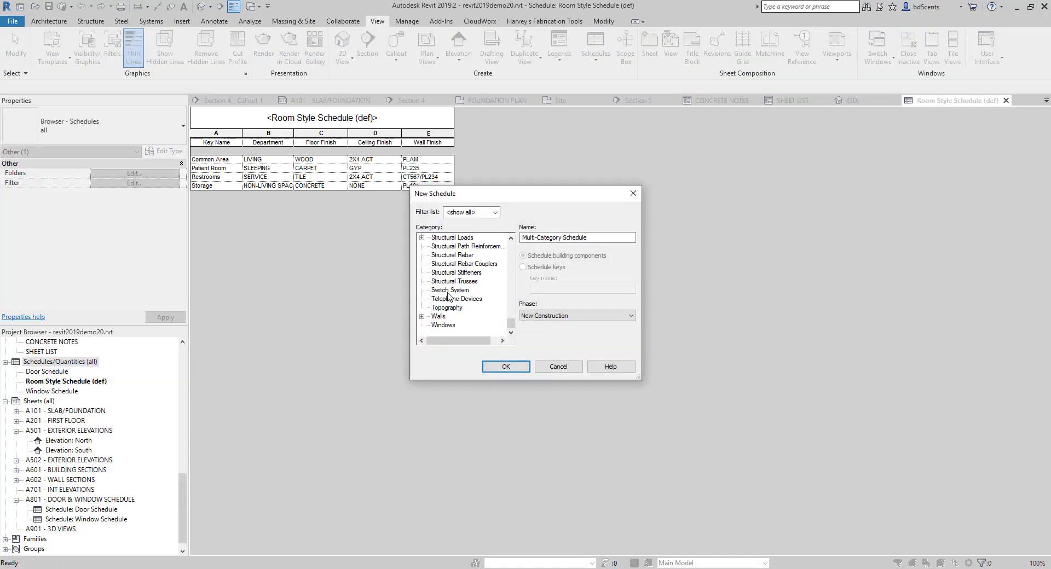
{"action": "scroll", "coordinate": [449, 301], "scroll_direction": "up", "scroll_amount": 6}
{"action": "scroll", "coordinate": [448, 301], "scroll_direction": "up", "scroll_amount": 1}
{"action": "left_click", "coordinate": [442, 282]}
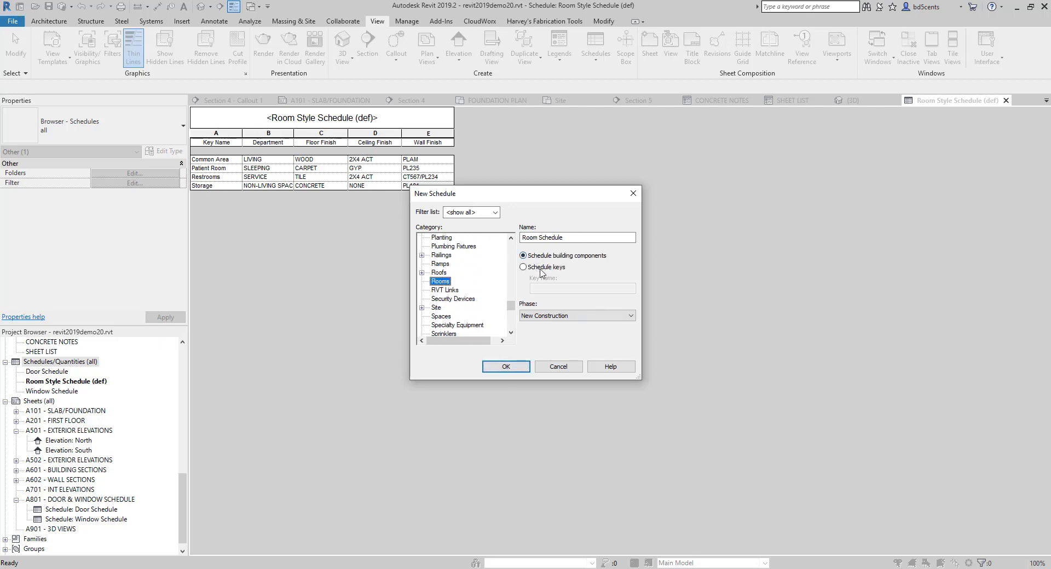
{"action": "left_click", "coordinate": [528, 364]}
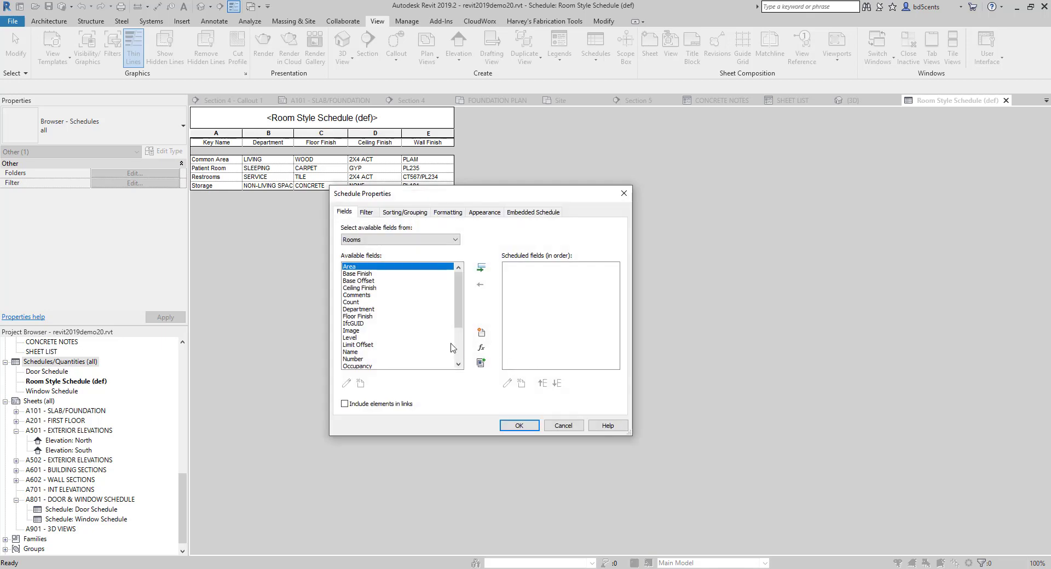
Add Room Style (def) as the only scheduled field and generate the room schedule
{"action": "scroll", "coordinate": [416, 336], "scroll_direction": "down", "scroll_amount": 5}
{"action": "left_click", "coordinate": [372, 331]}
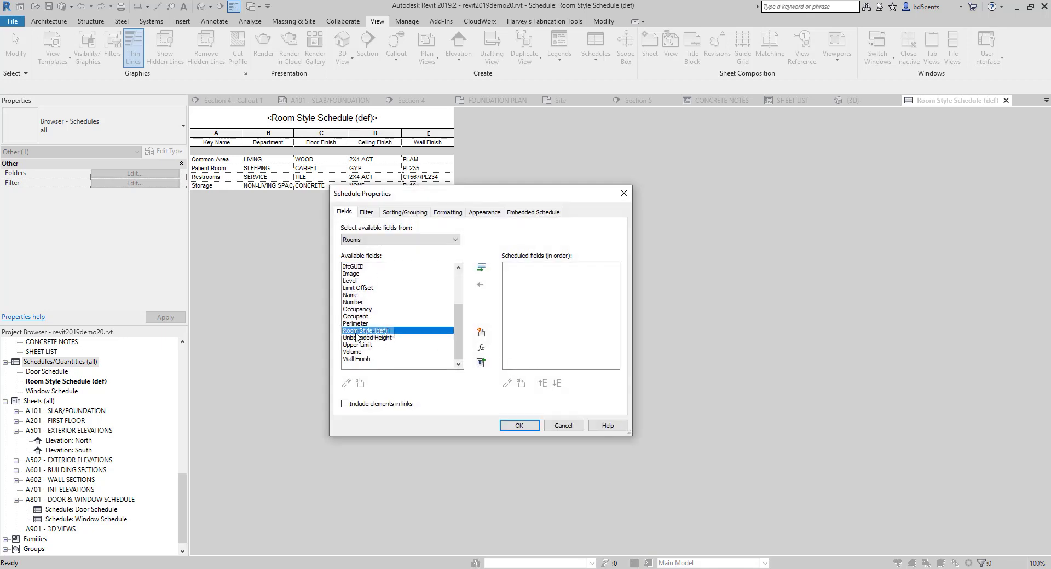
{"action": "left_click", "coordinate": [485, 271]}
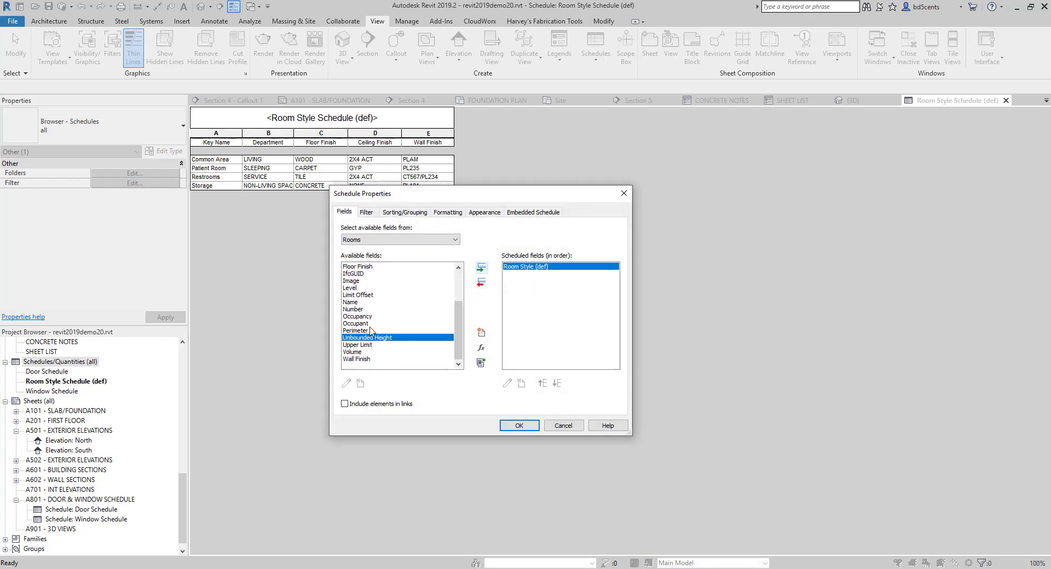
{"action": "scroll", "coordinate": [370, 335], "scroll_direction": "up", "scroll_amount": 3}
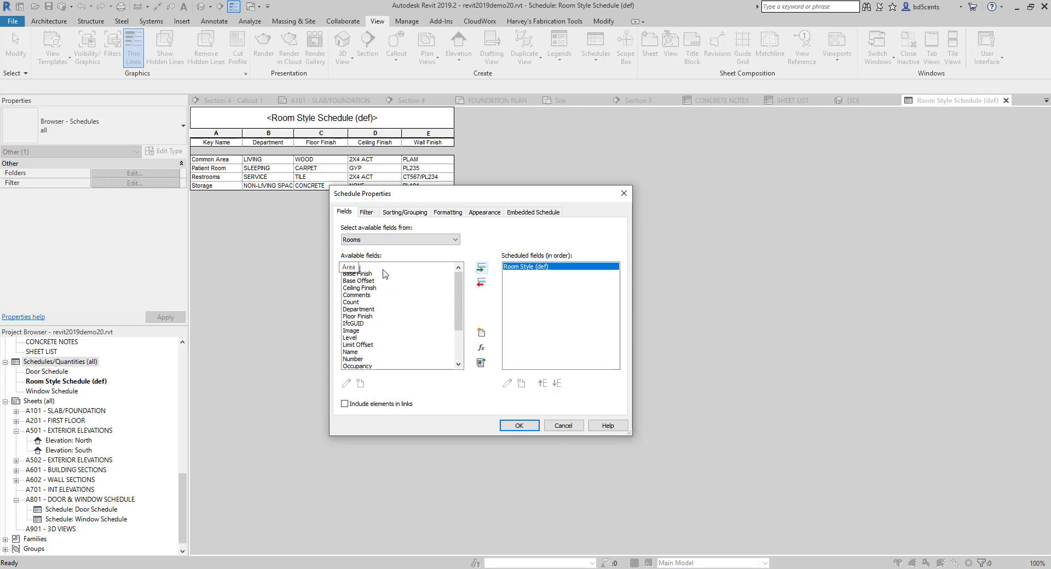
{"action": "left_click", "coordinate": [520, 426]}
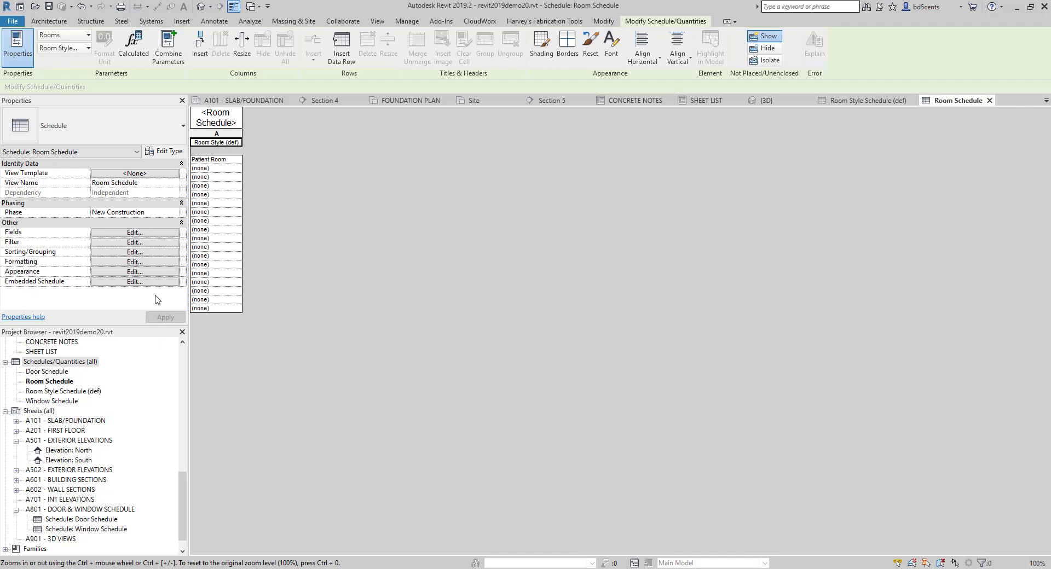
Reopen the Room Schedule's field settings and add Department and Floor Finish after Room Style (def)
{"action": "left_click", "coordinate": [136, 232]}
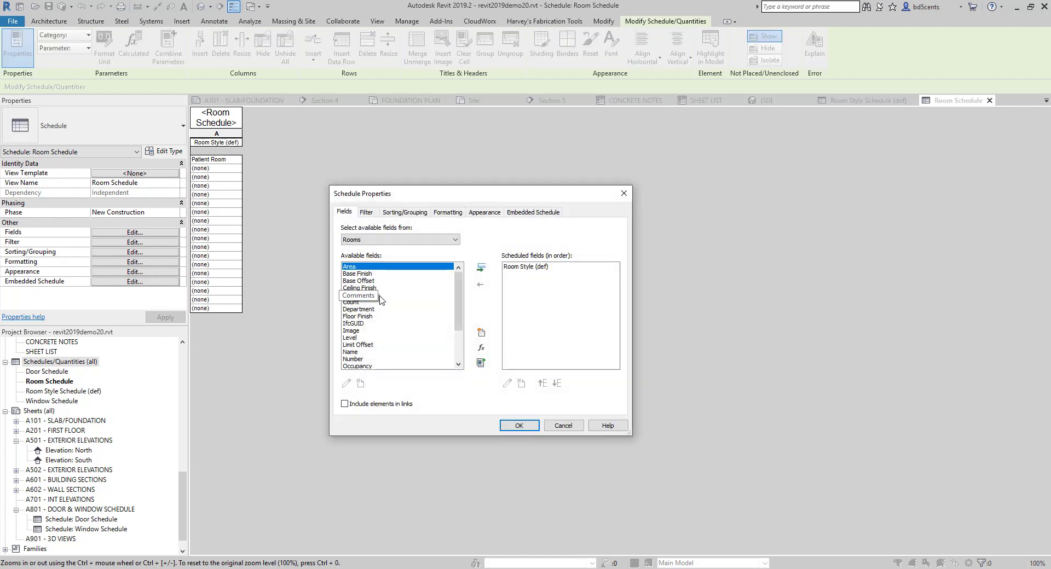
{"action": "scroll", "coordinate": [443, 327], "scroll_direction": "down", "scroll_amount": 3}
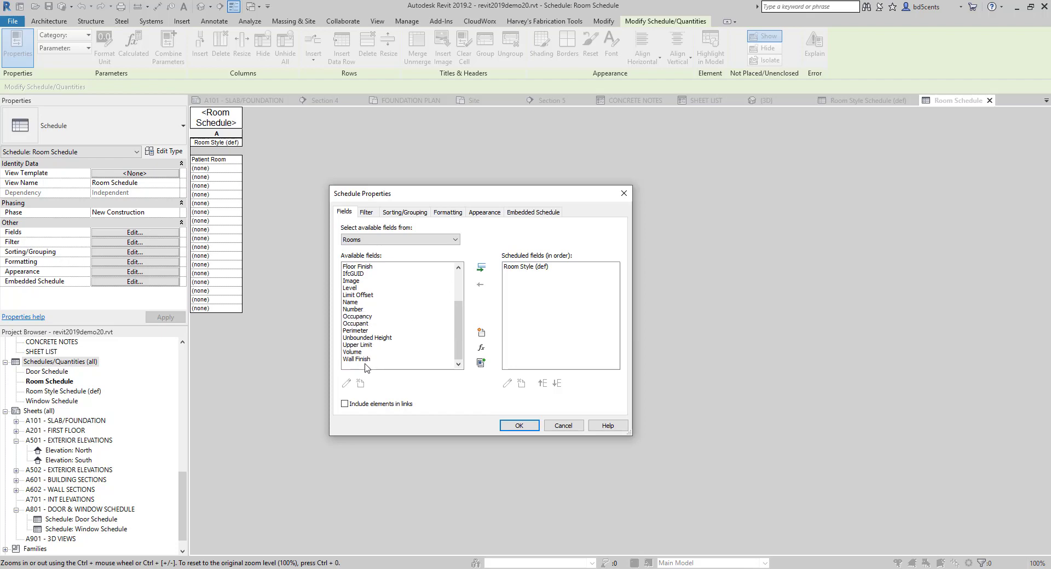
{"action": "scroll", "coordinate": [366, 366], "scroll_direction": "up", "scroll_amount": 3}
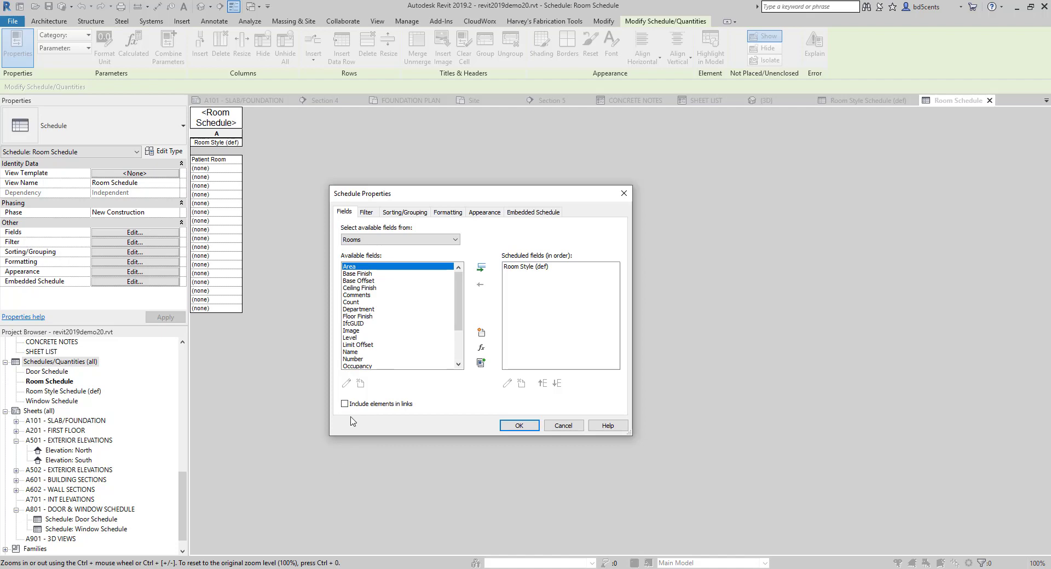
{"action": "left_click", "coordinate": [365, 309]}
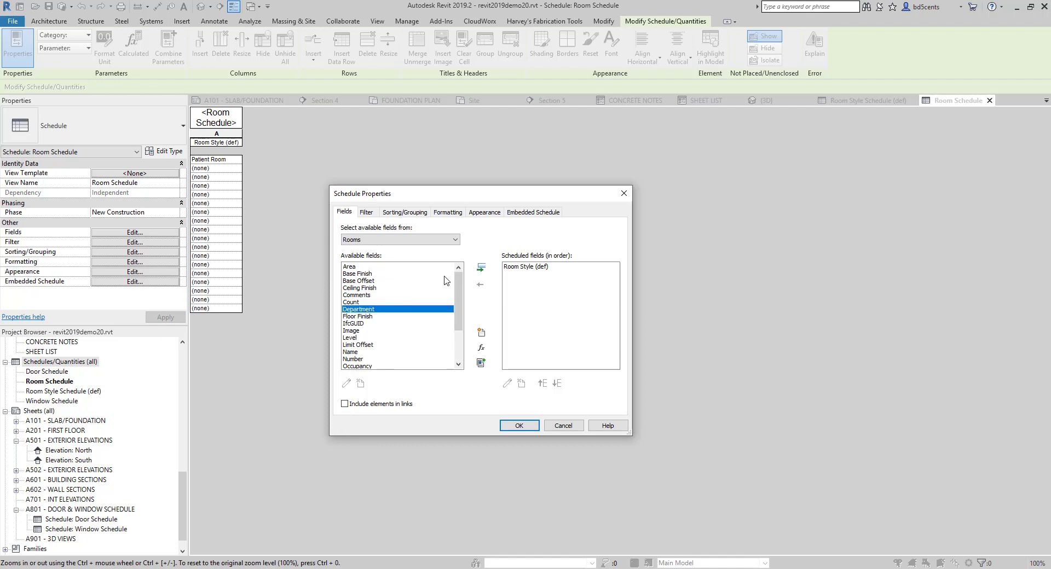
{"action": "left_click", "coordinate": [483, 267]}
{"action": "scroll", "coordinate": [367, 341], "scroll_direction": "down", "scroll_amount": 2}
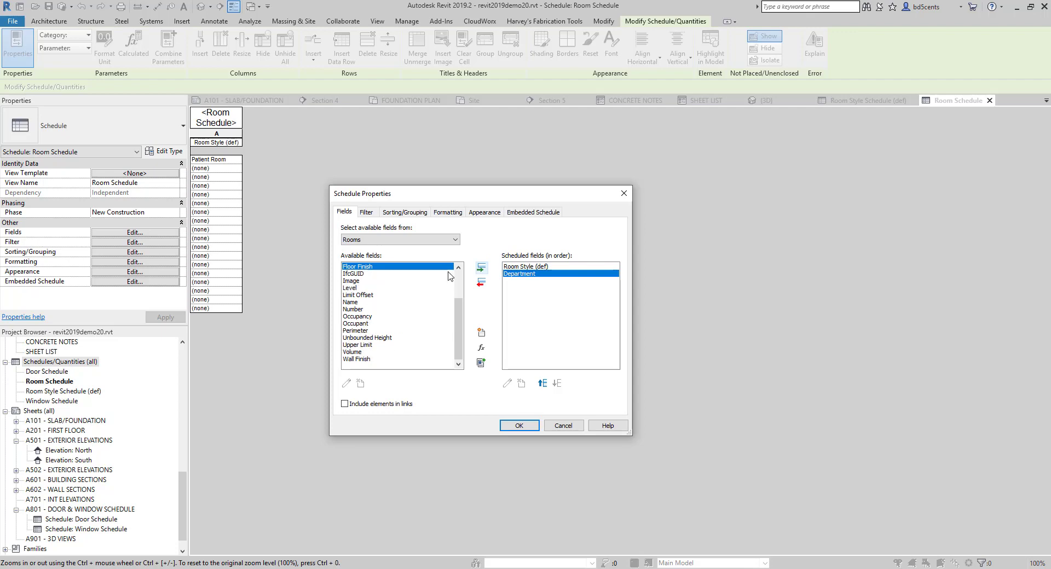
{"action": "left_click", "coordinate": [482, 268]}
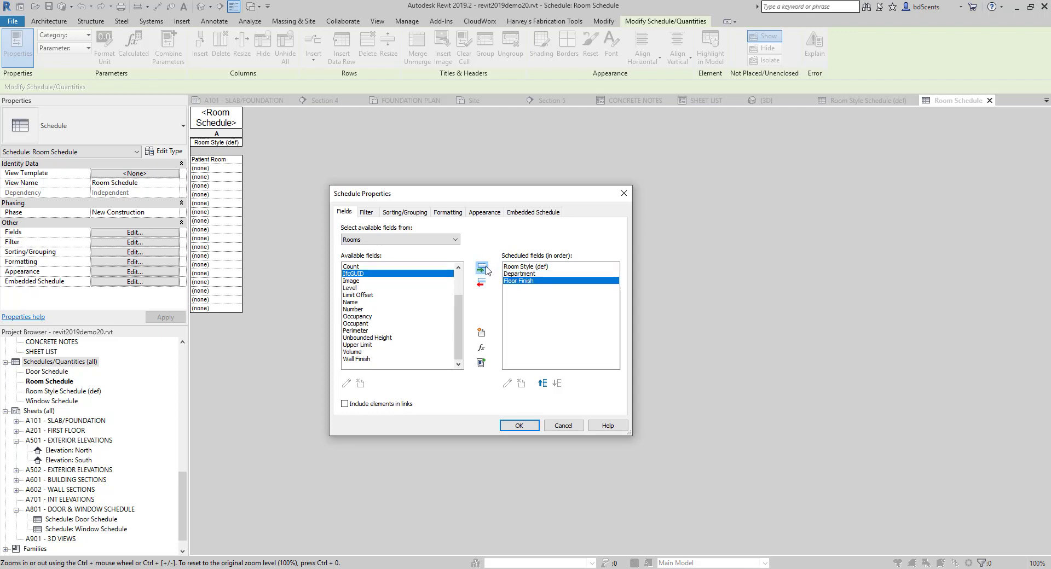
Add Ceiling Finish and Wall Finish to the scheduled fields and apply the field settings to the Room Schedule
{"action": "scroll", "coordinate": [375, 322], "scroll_direction": "up", "scroll_amount": 2}
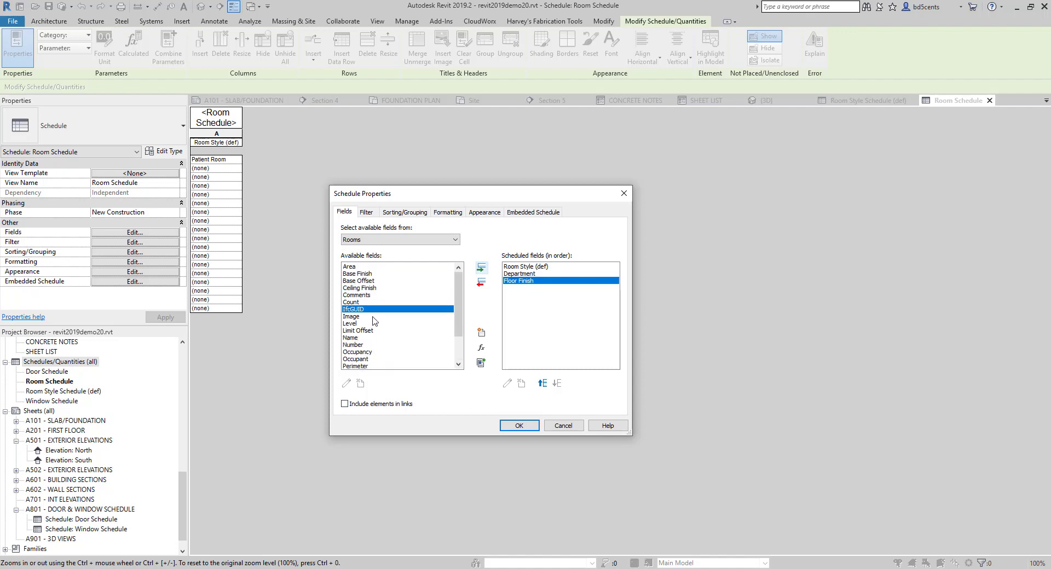
{"action": "left_click", "coordinate": [364, 288]}
{"action": "left_click", "coordinate": [479, 269]}
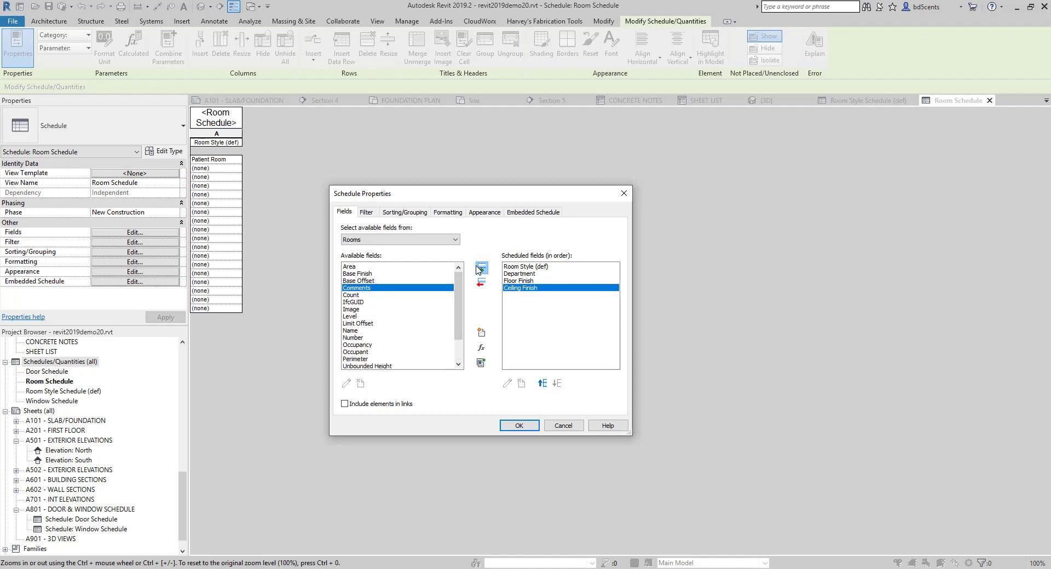
{"action": "scroll", "coordinate": [418, 347], "scroll_direction": "down", "scroll_amount": 2}
{"action": "left_click", "coordinate": [364, 360]}
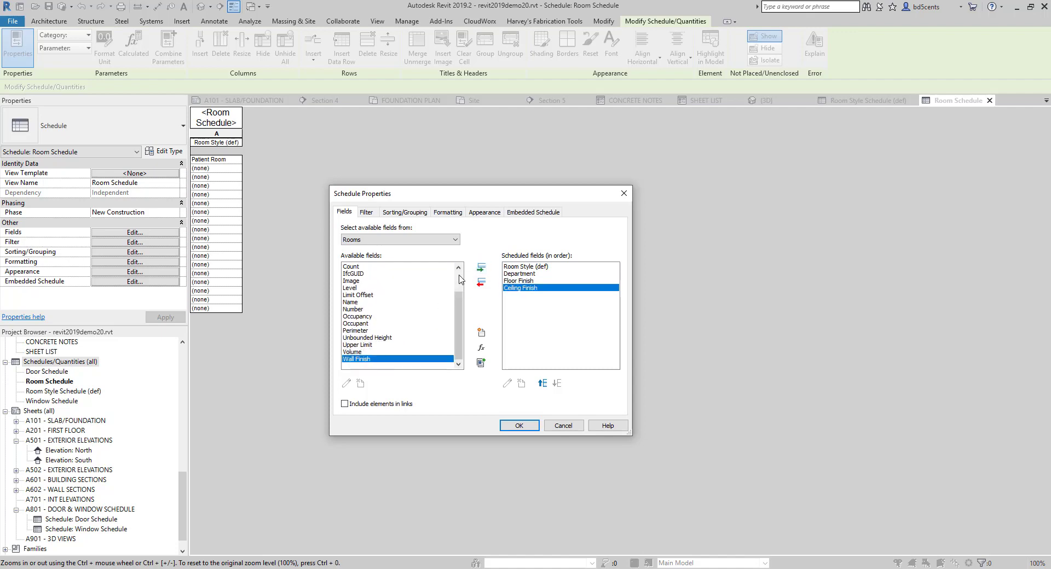
{"action": "left_click", "coordinate": [481, 268]}
{"action": "left_click", "coordinate": [519, 425]}
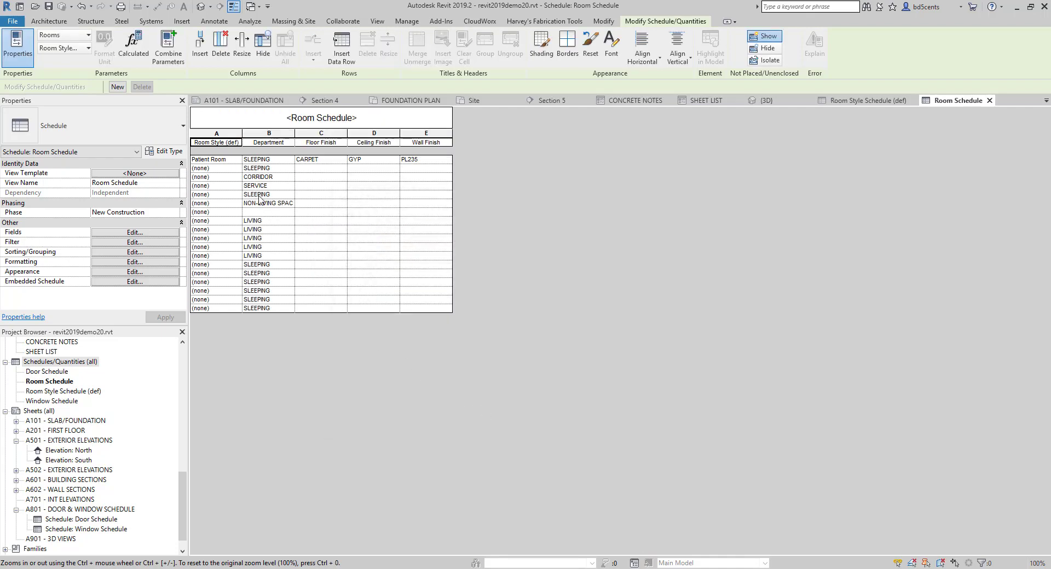
Set Room Style (def) to Patient Room for the second through fifth rows of the Room Schedule
{"action": "left_click", "coordinate": [219, 168]}
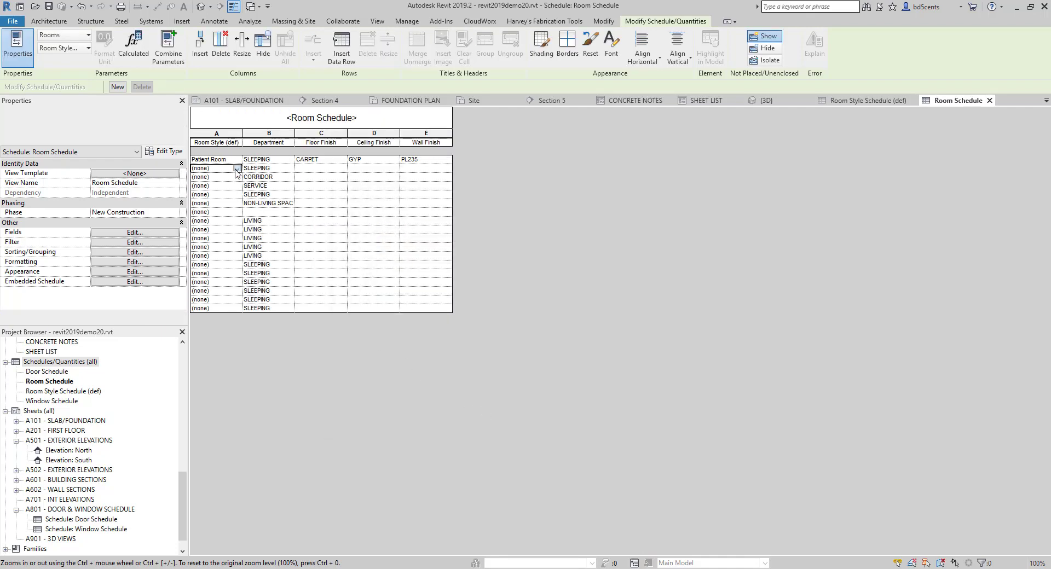
{"action": "left_click", "coordinate": [236, 168]}
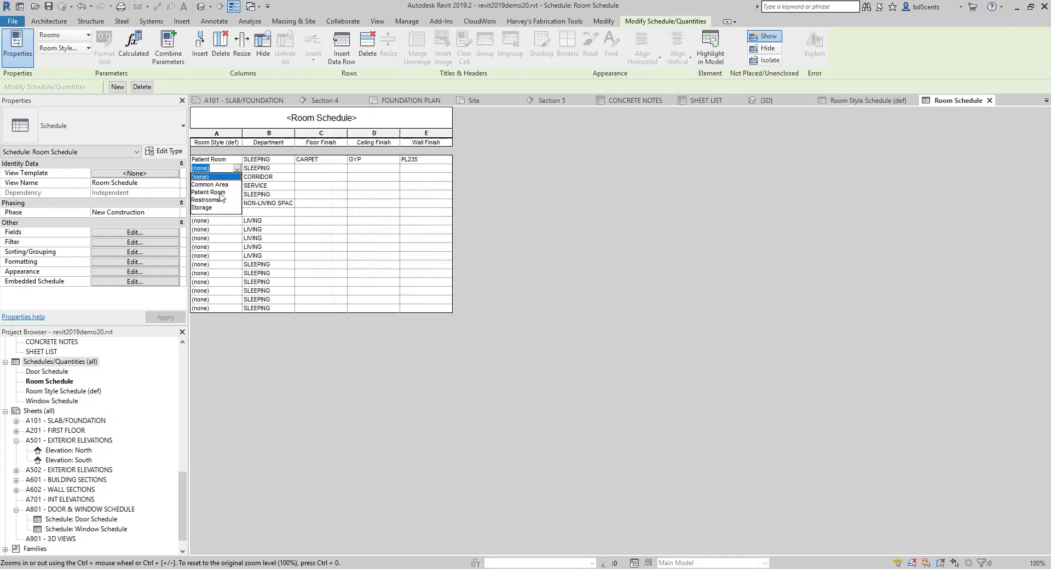
{"action": "left_click", "coordinate": [221, 192]}
{"action": "left_click", "coordinate": [237, 177]}
{"action": "left_click", "coordinate": [237, 177]}
{"action": "left_click", "coordinate": [218, 201]}
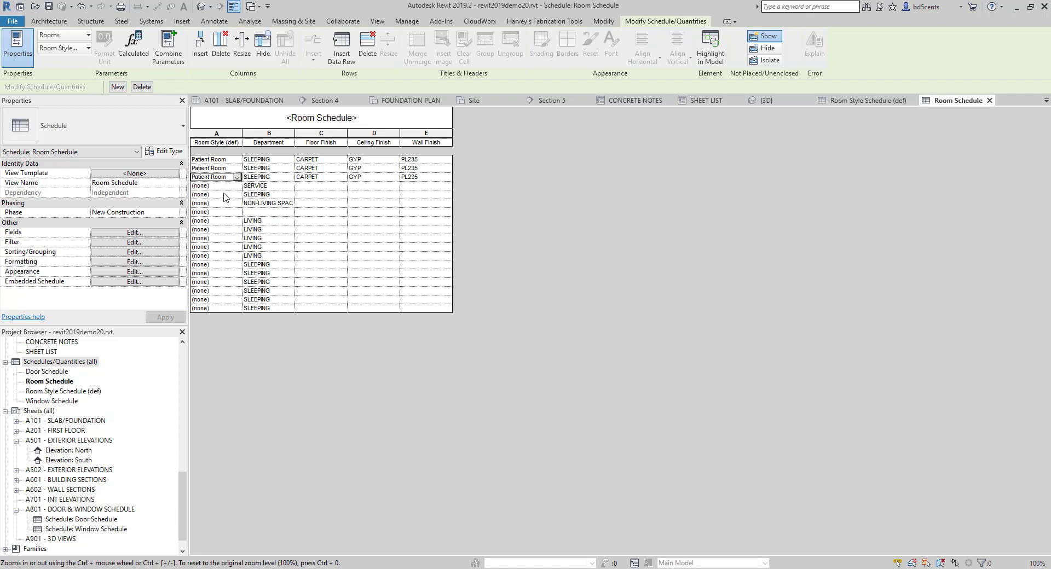
{"action": "left_click", "coordinate": [237, 187]}
{"action": "left_click", "coordinate": [237, 187]}
{"action": "left_click", "coordinate": [217, 211]}
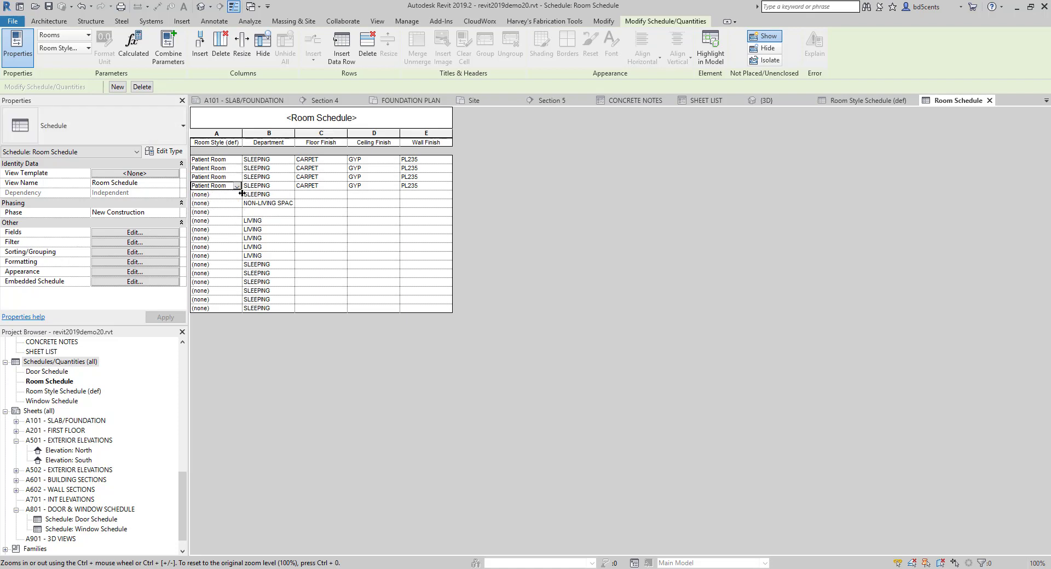
{"action": "left_click", "coordinate": [237, 195]}
{"action": "left_click", "coordinate": [235, 195]}
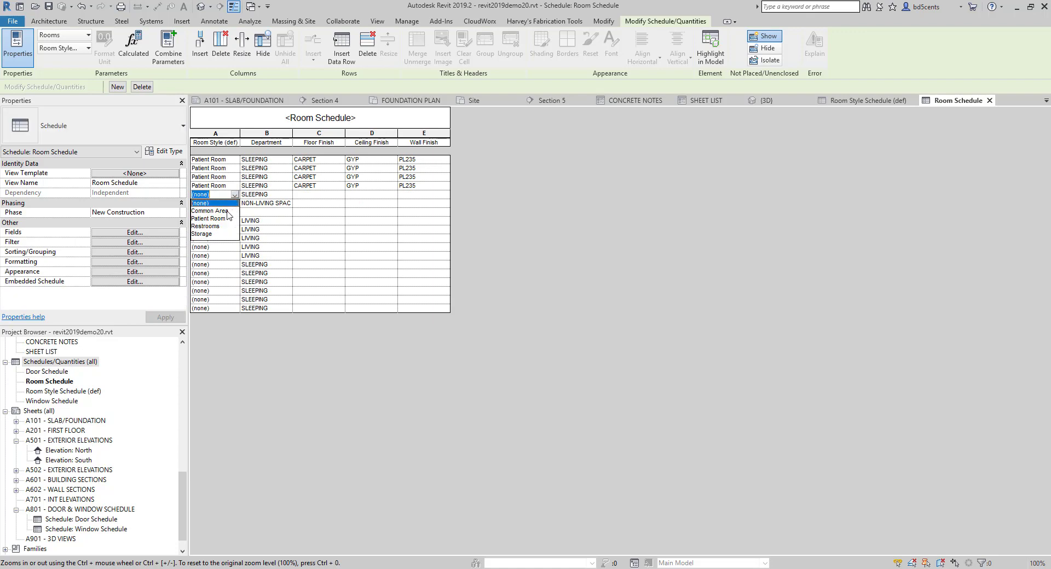
{"action": "left_click", "coordinate": [216, 219]}
Assign the Patient Room style to the sixth through ninth rows of the Room Schedule
{"action": "left_click", "coordinate": [235, 203]}
{"action": "left_click", "coordinate": [235, 203]}
{"action": "left_click", "coordinate": [217, 228]}
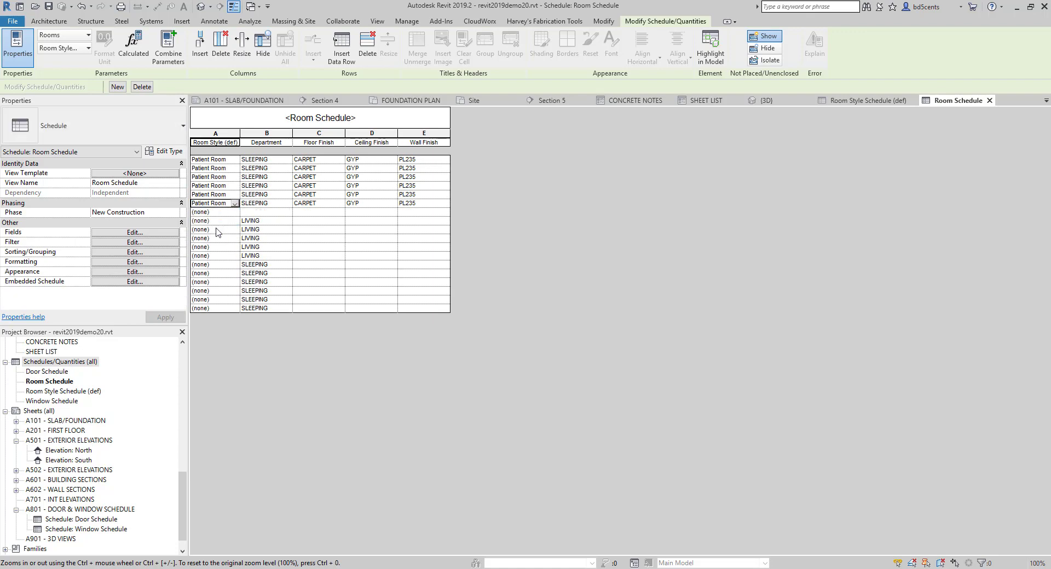
{"action": "left_click", "coordinate": [235, 212]}
{"action": "left_click", "coordinate": [235, 212]}
{"action": "left_click", "coordinate": [219, 236]}
{"action": "left_click", "coordinate": [234, 221]}
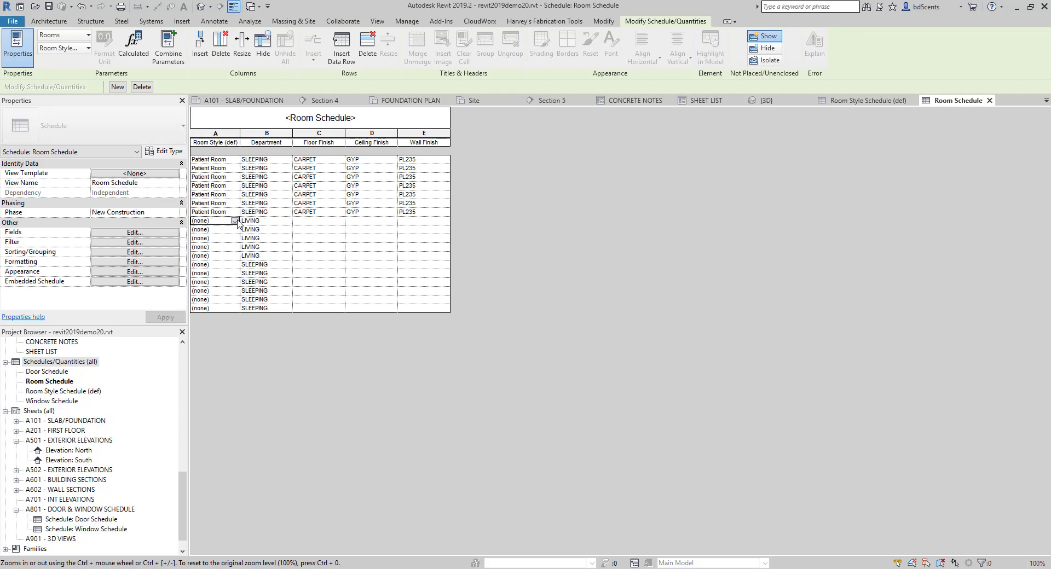
{"action": "left_click", "coordinate": [235, 221]}
{"action": "left_click", "coordinate": [222, 245]}
{"action": "left_click", "coordinate": [235, 230]}
{"action": "left_click", "coordinate": [235, 230]}
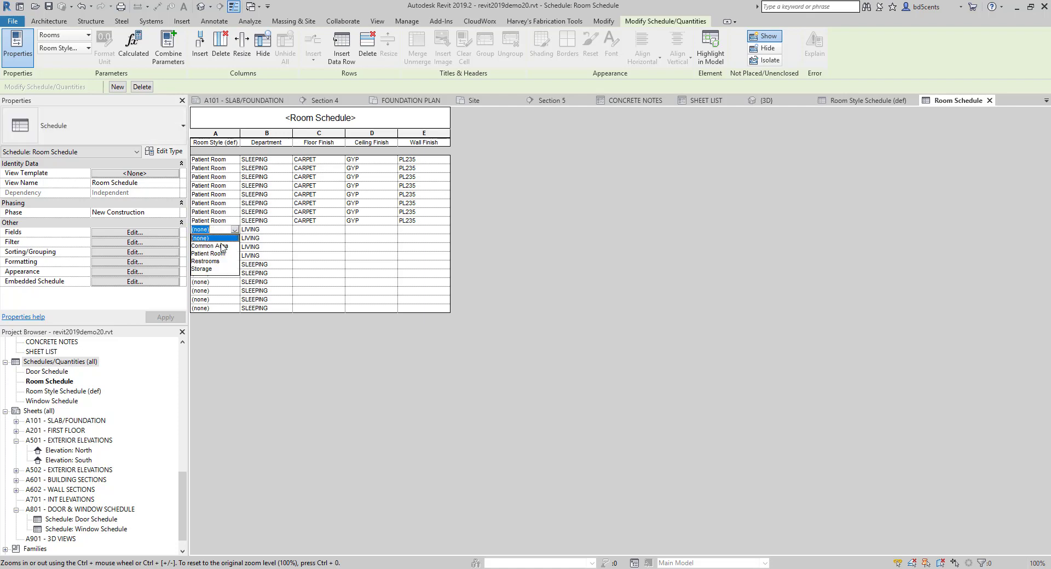
{"action": "left_click", "coordinate": [222, 253]}
Try the Restrooms style on the tenth row of the Room Schedule
{"action": "left_click", "coordinate": [235, 238]}
{"action": "left_click", "coordinate": [235, 238]}
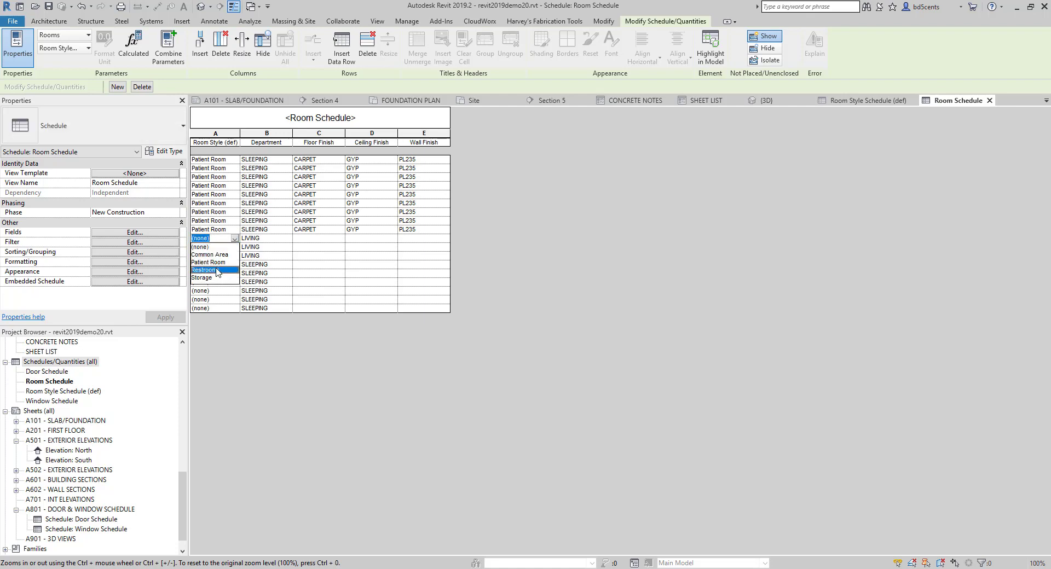
{"action": "left_click", "coordinate": [219, 270]}
Set the room style of the tenth through thirteenth rows of the Room Schedule to Patient Room
{"action": "left_click", "coordinate": [235, 241]}
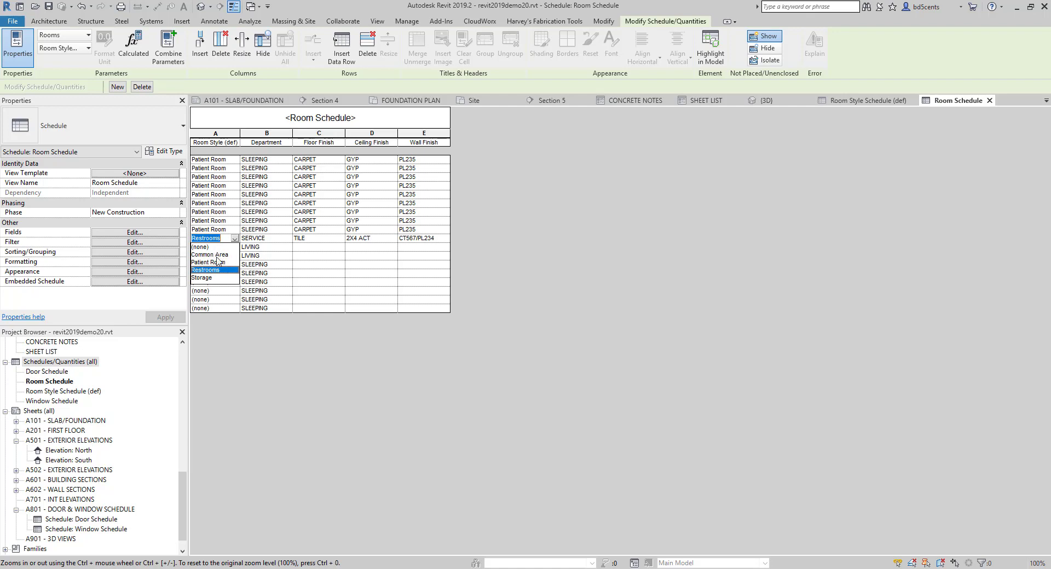
{"action": "left_click", "coordinate": [217, 263]}
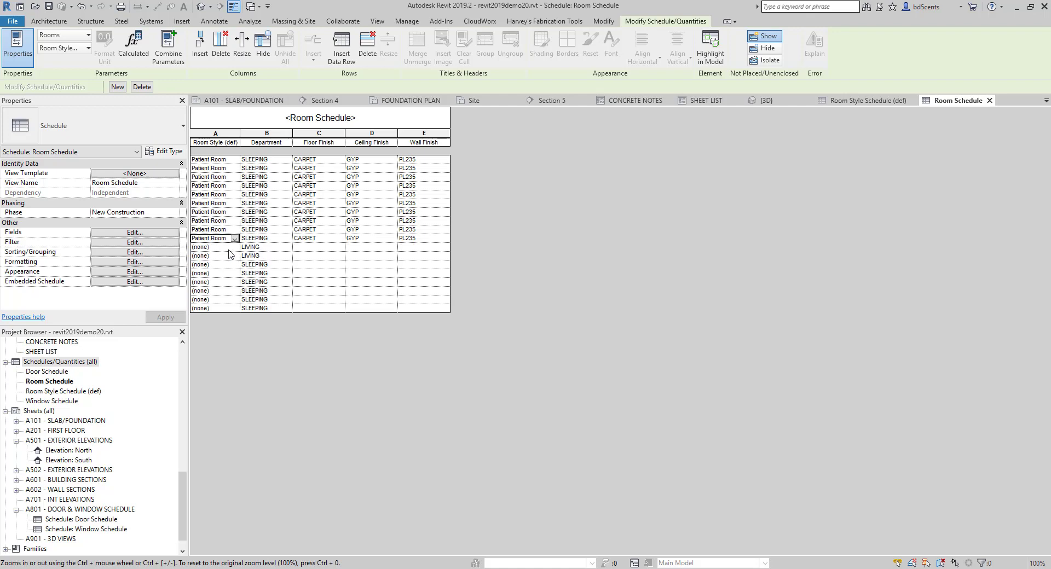
{"action": "left_click", "coordinate": [234, 247]}
{"action": "left_click", "coordinate": [235, 247]}
{"action": "left_click", "coordinate": [215, 272]}
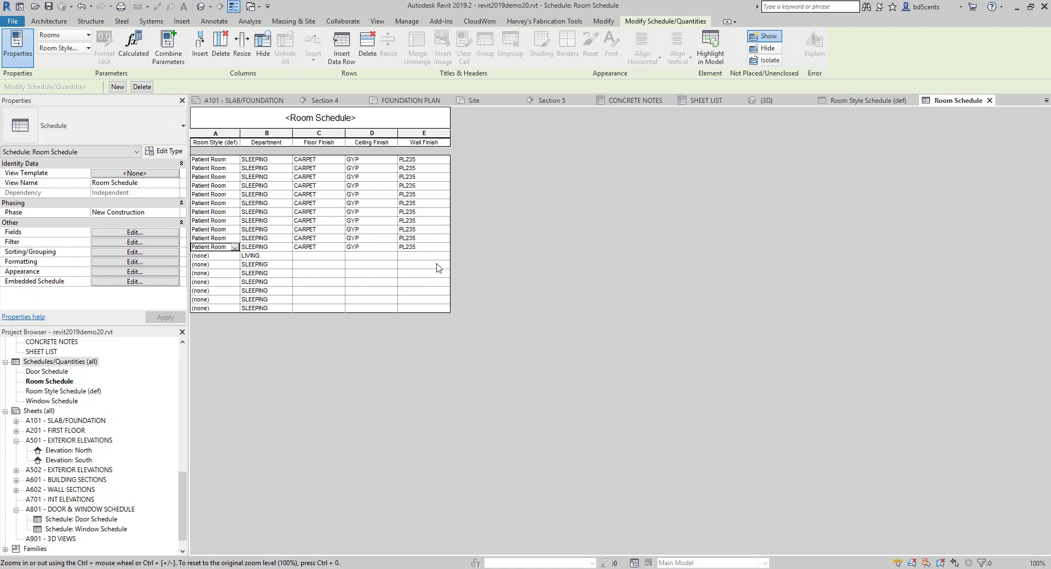
{"action": "left_click", "coordinate": [236, 255]}
{"action": "left_click", "coordinate": [236, 256]}
{"action": "left_click", "coordinate": [230, 279]}
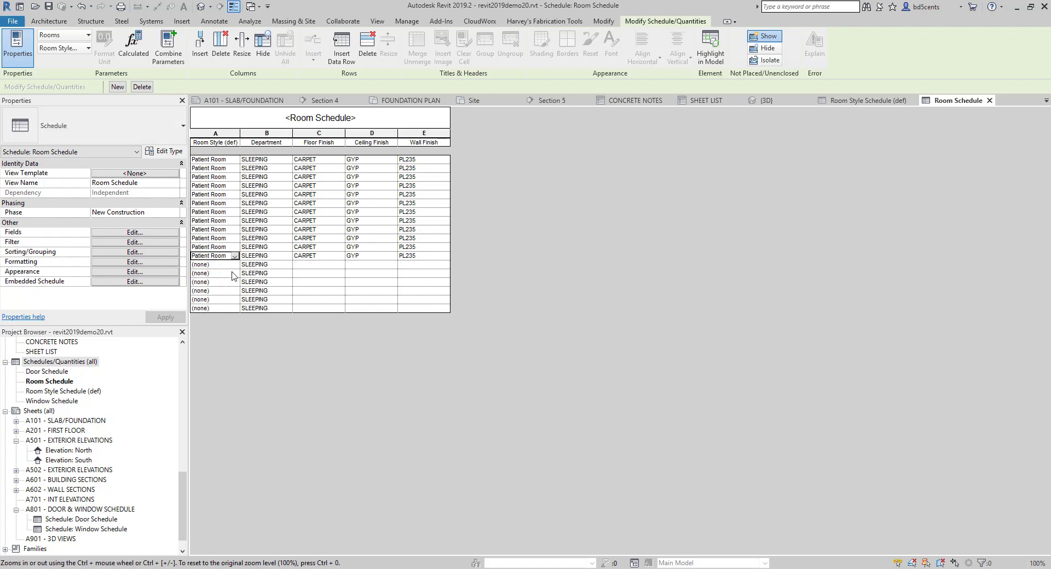
{"action": "left_click", "coordinate": [235, 265]}
{"action": "left_click", "coordinate": [235, 264]}
{"action": "left_click", "coordinate": [234, 281]}
Apply the Patient Room style to the fourteenth through seventeenth rows of the Room Schedule
{"action": "left_click", "coordinate": [235, 274]}
{"action": "left_click", "coordinate": [235, 273]}
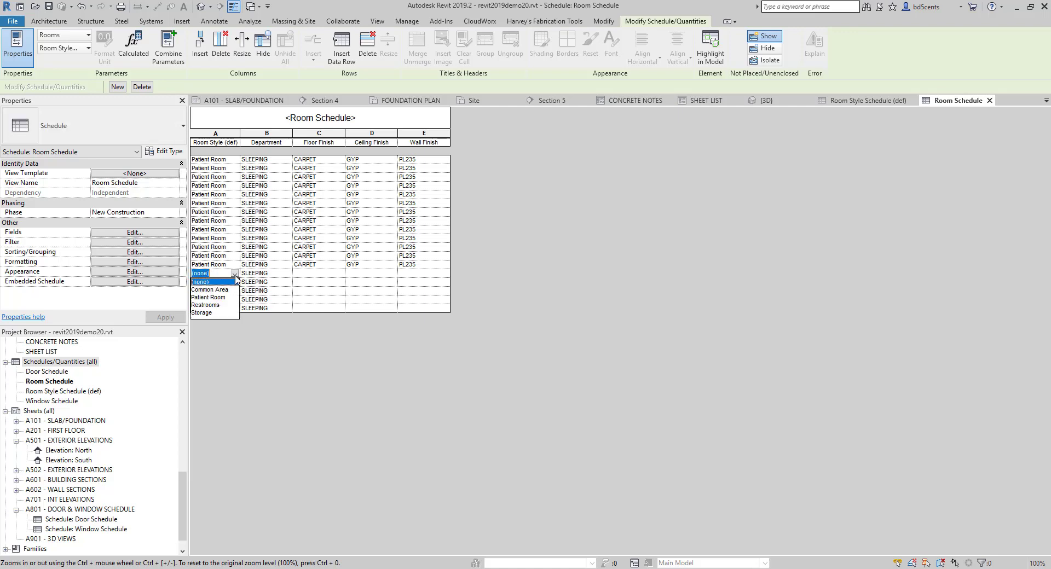
{"action": "left_click", "coordinate": [225, 297]}
{"action": "left_click", "coordinate": [236, 282]}
{"action": "left_click", "coordinate": [236, 282]}
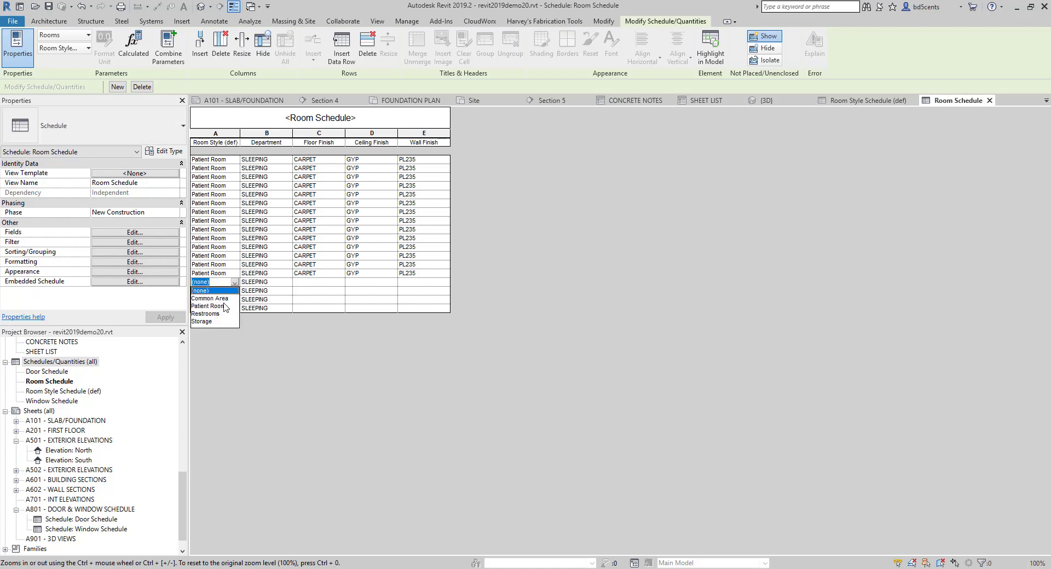
{"action": "left_click", "coordinate": [224, 306]}
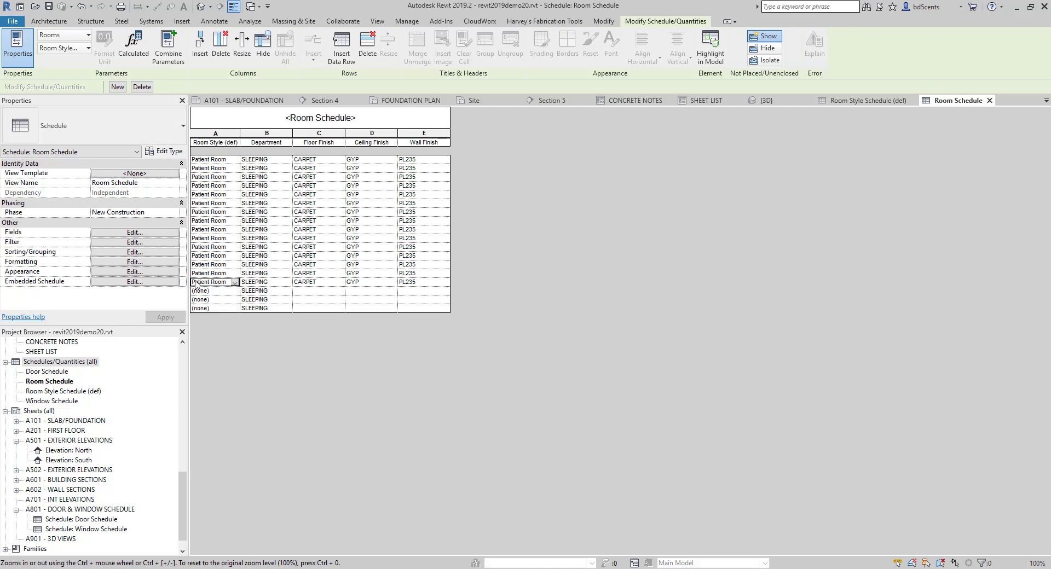
{"action": "left_click", "coordinate": [233, 291]}
{"action": "left_click", "coordinate": [233, 290]}
{"action": "left_click", "coordinate": [219, 315]}
{"action": "left_click", "coordinate": [236, 300]}
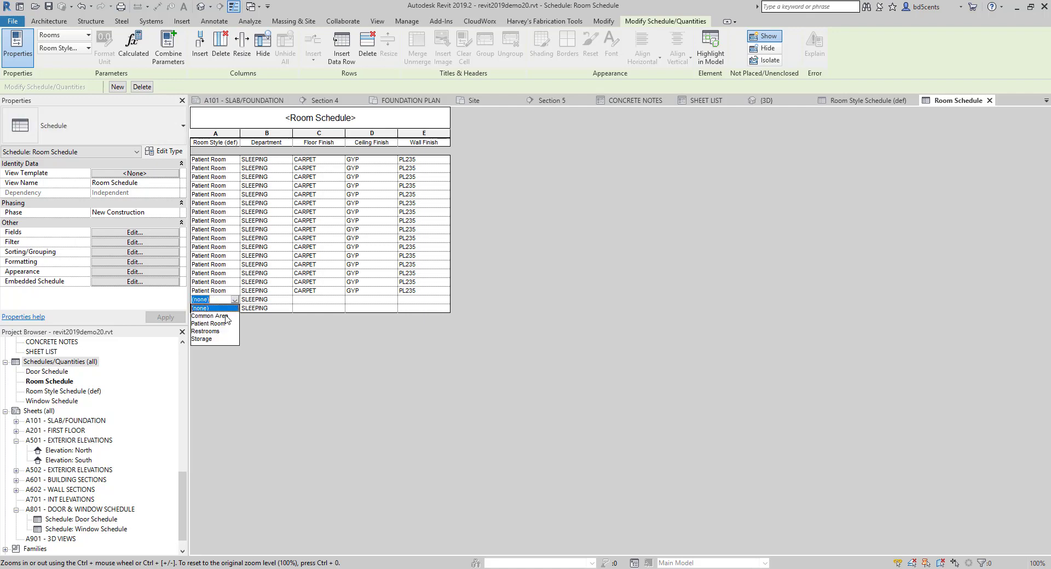
{"action": "left_click", "coordinate": [216, 324]}
Try the Common Area style on the last Room Schedule row, and settle on Patient Room instead
{"action": "left_click", "coordinate": [236, 309]}
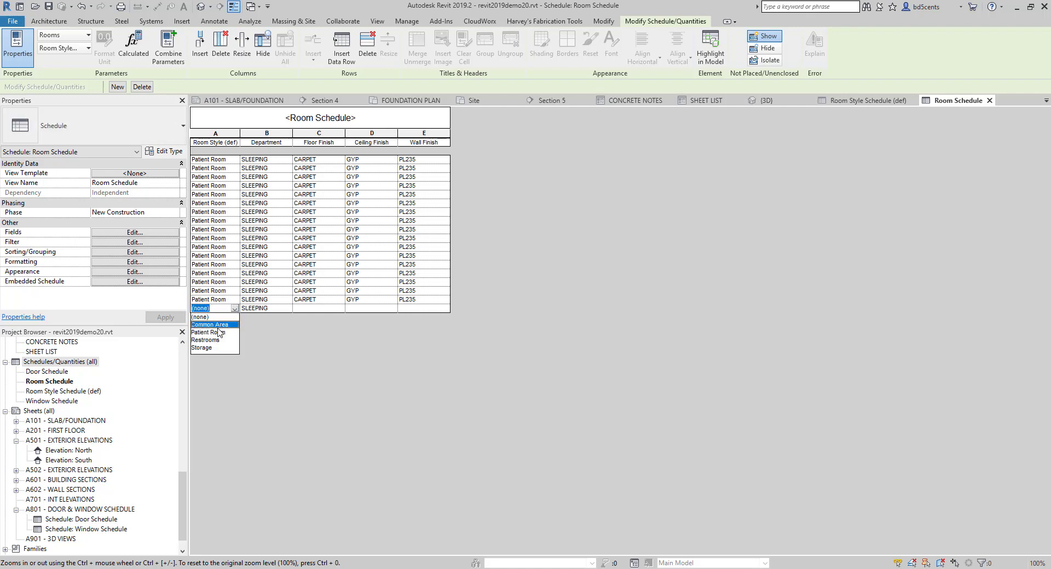
{"action": "left_click", "coordinate": [219, 325]}
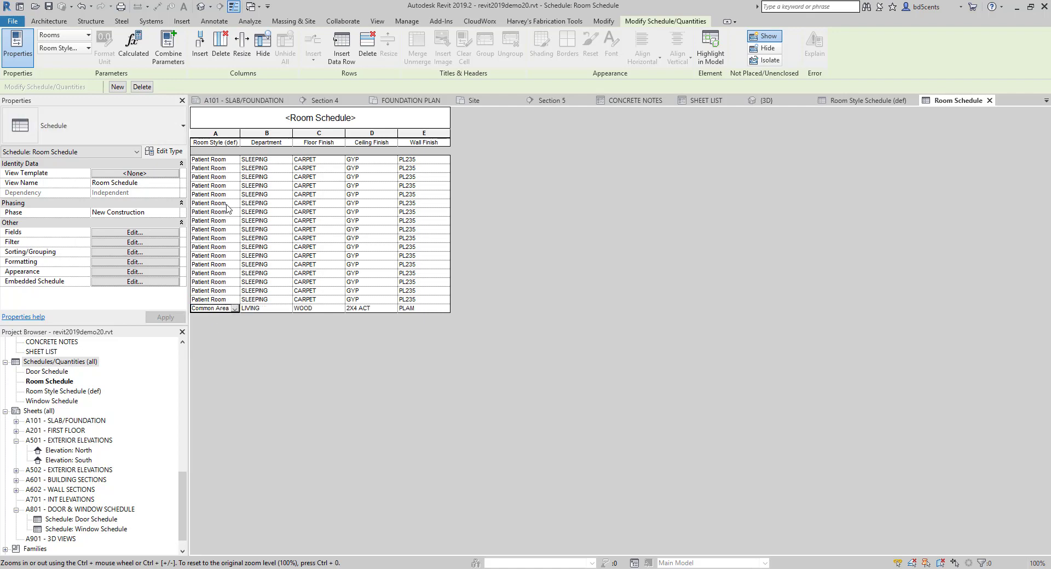
{"action": "left_click", "coordinate": [235, 308]}
{"action": "left_click", "coordinate": [215, 333]}
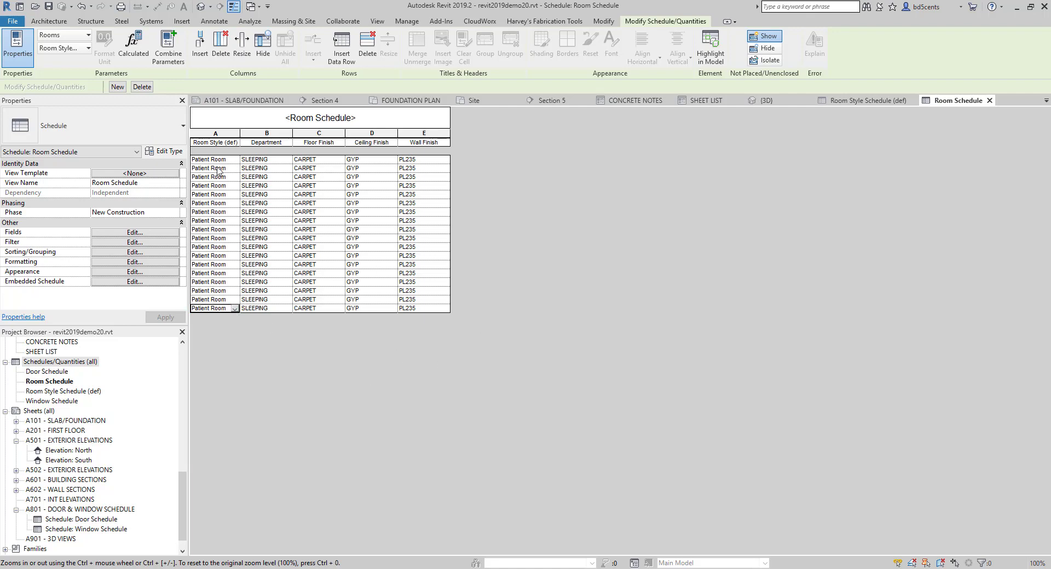
Add the Name field to the Room Schedule, move it ahead of all other scheduled fields, and apply the settings
{"action": "left_click", "coordinate": [162, 232]}
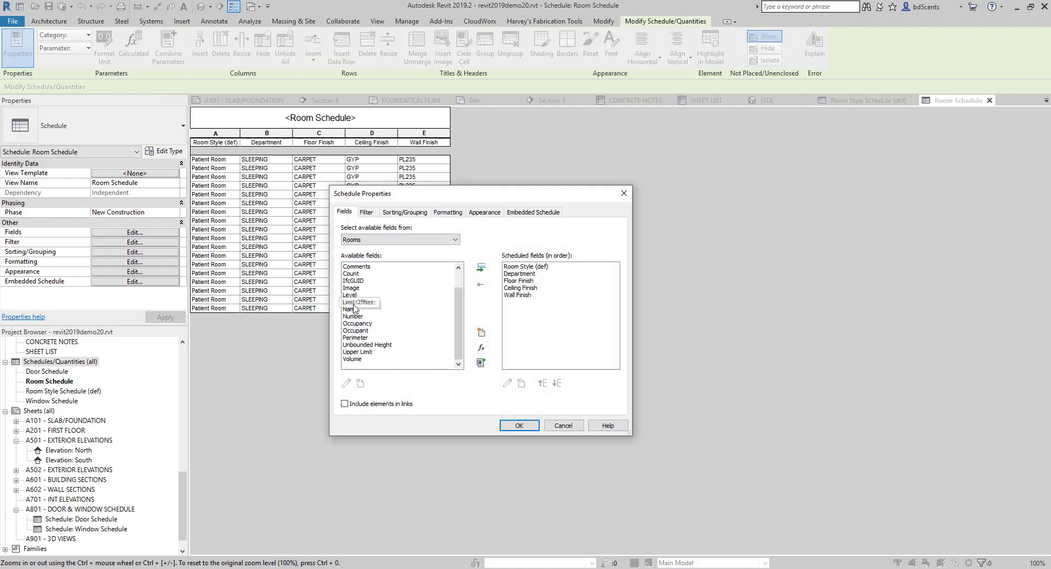
{"action": "left_click", "coordinate": [354, 309]}
{"action": "left_click", "coordinate": [482, 268]}
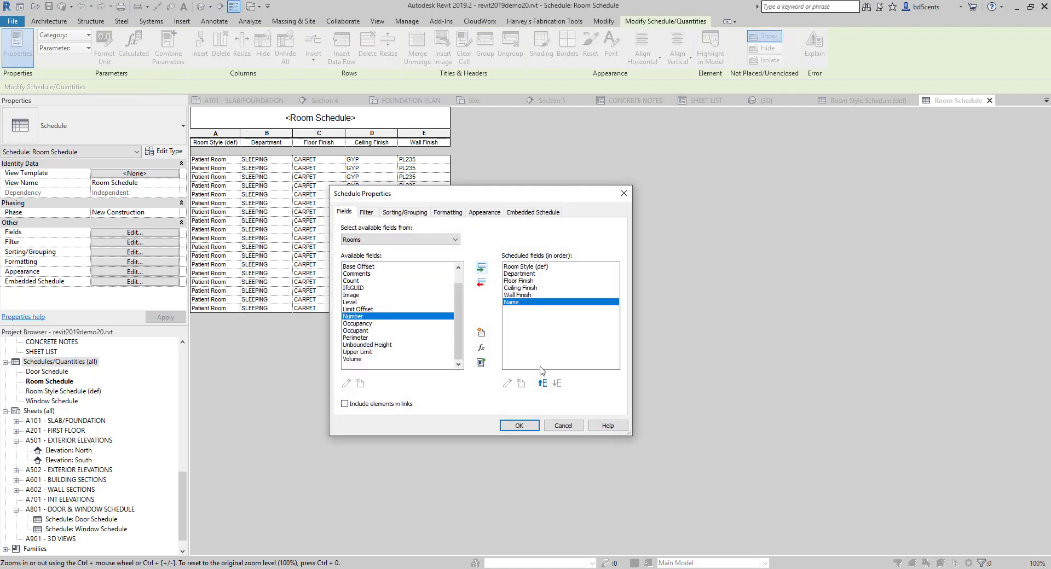
{"action": "left_click", "coordinate": [542, 384]}
{"action": "left_click", "coordinate": [543, 383]}
{"action": "left_click", "coordinate": [543, 384]}
{"action": "left_click", "coordinate": [543, 383]}
{"action": "left_click", "coordinate": [542, 383]}
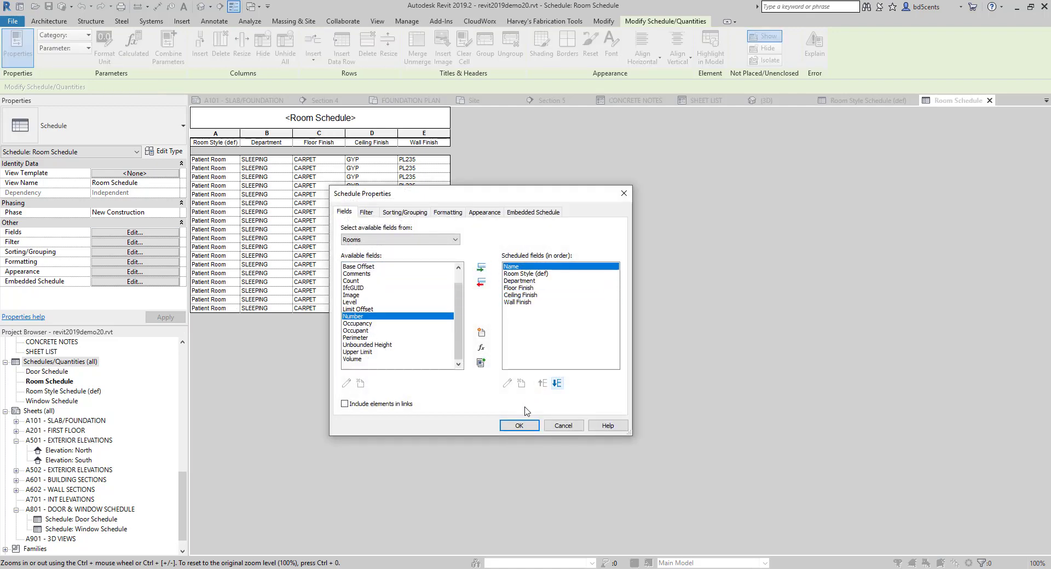
{"action": "left_click", "coordinate": [519, 426]}
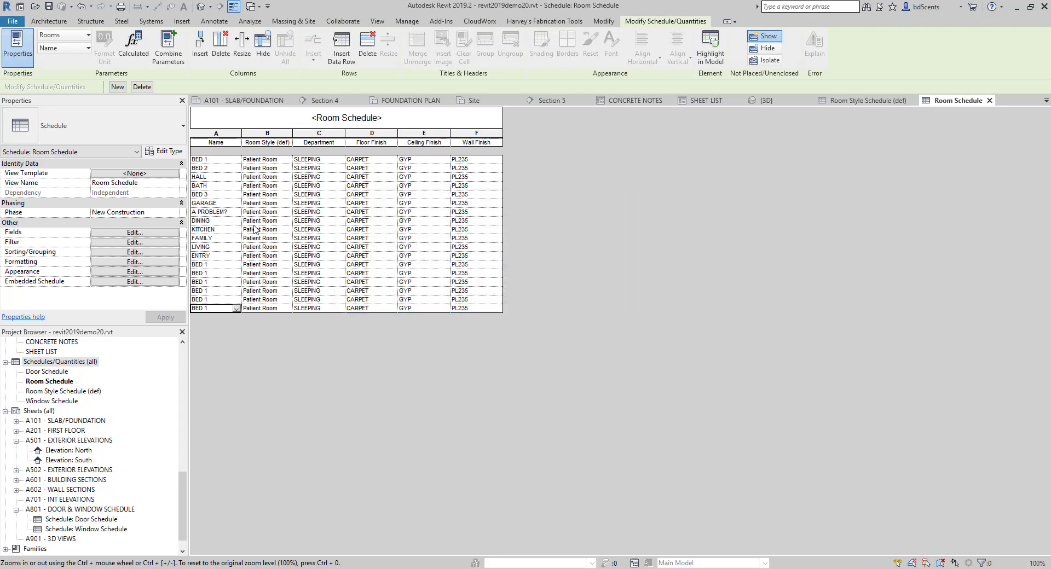
{"action": "left_click", "coordinate": [232, 211]}
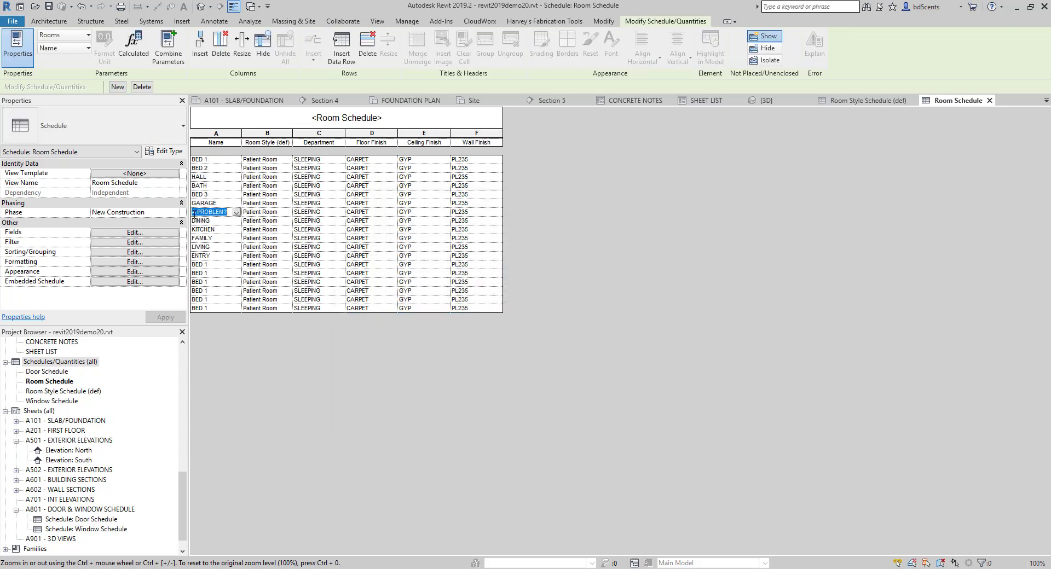
{"action": "left_click", "coordinate": [285, 213]}
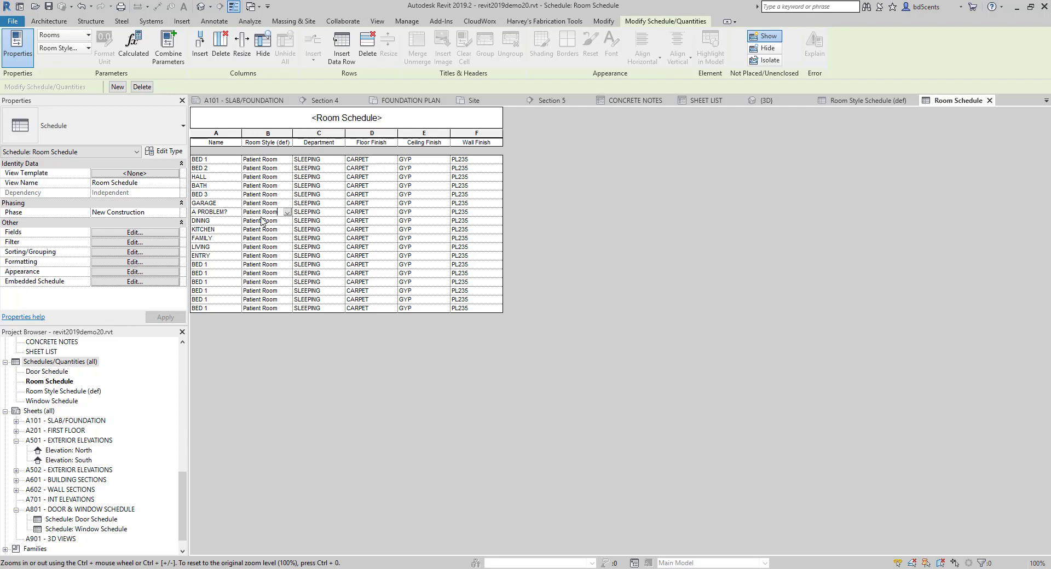
{"action": "left_click", "coordinate": [277, 168]}
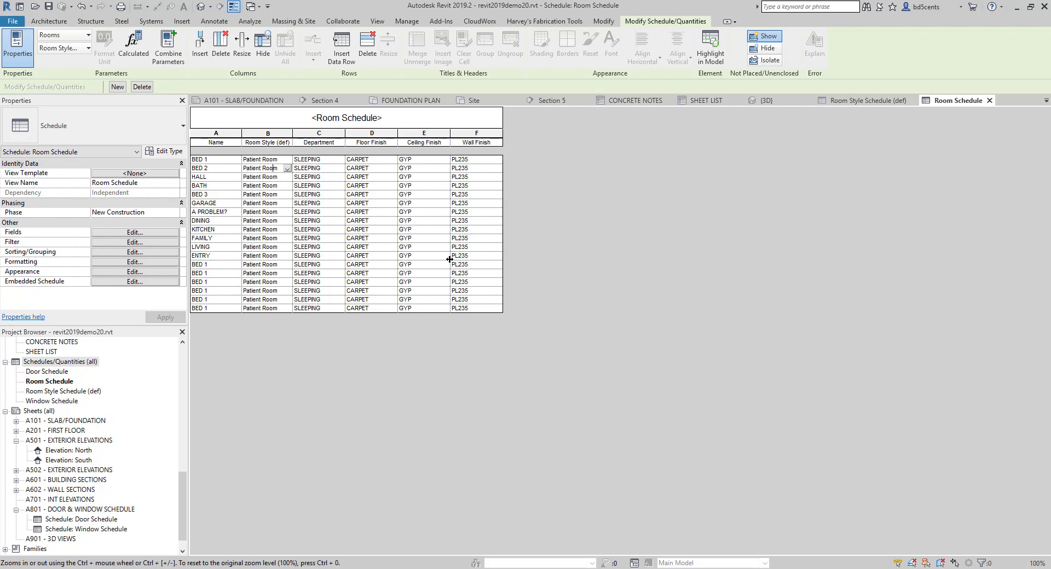
Open the Room Style Schedule (def) and change its parameter name to tEST (def)
{"action": "double_click", "coordinate": [63, 392]}
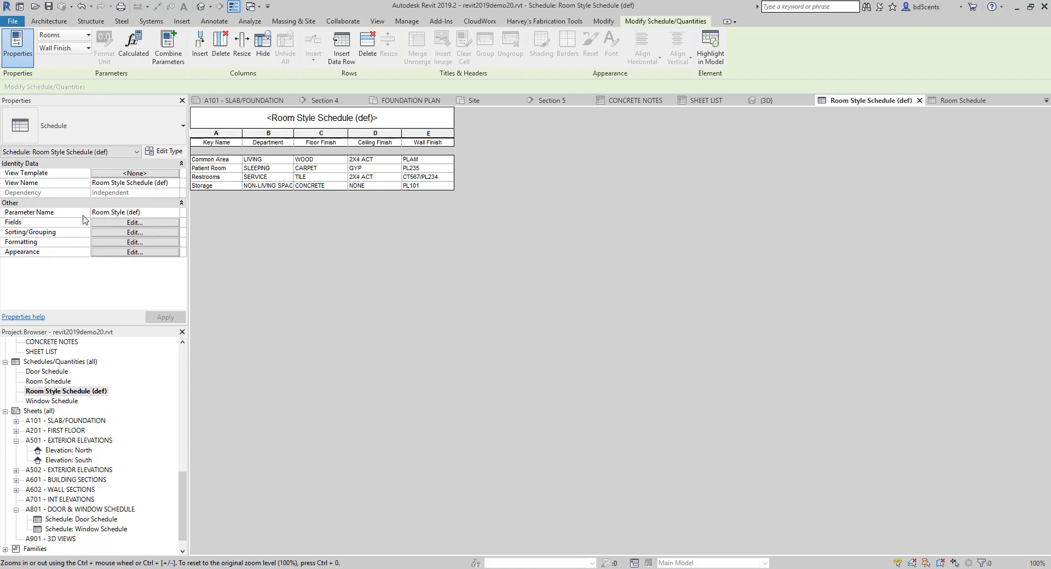
{"action": "left_click", "coordinate": [125, 212]}
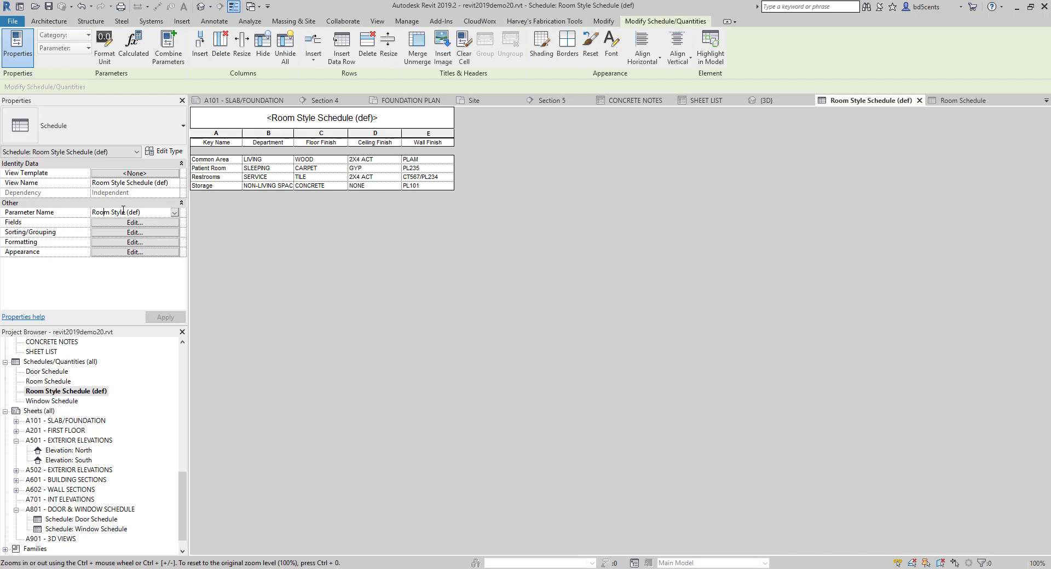
{"action": "left_click", "coordinate": [177, 215]}
{"action": "left_click", "coordinate": [123, 220]}
{"action": "left_click_drag", "start_coordinate": [125, 212], "coordinate": [19, 222]}
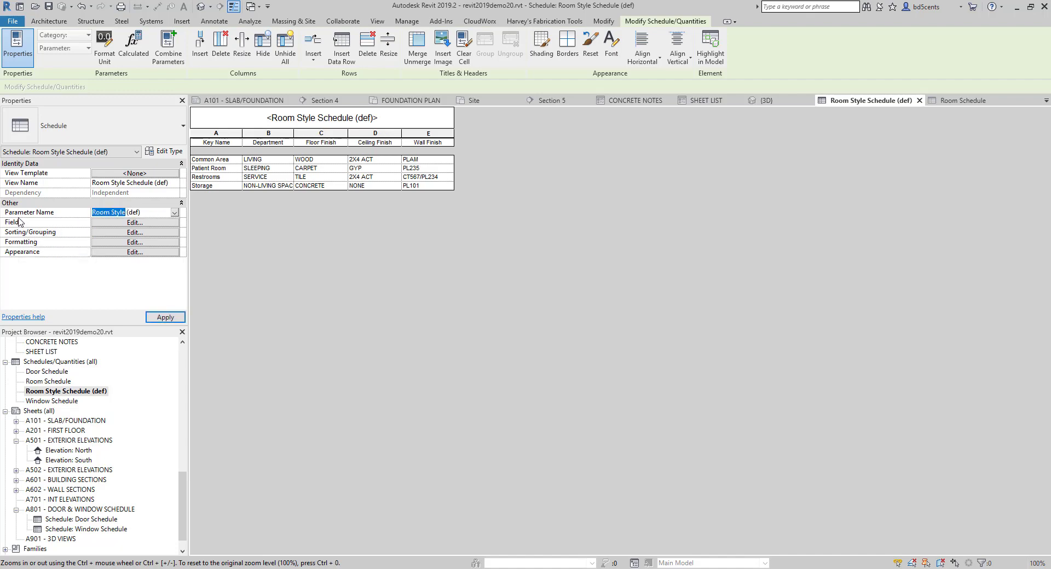
{"action": "type", "text": "tEST"}
{"action": "key", "text": "Return"}
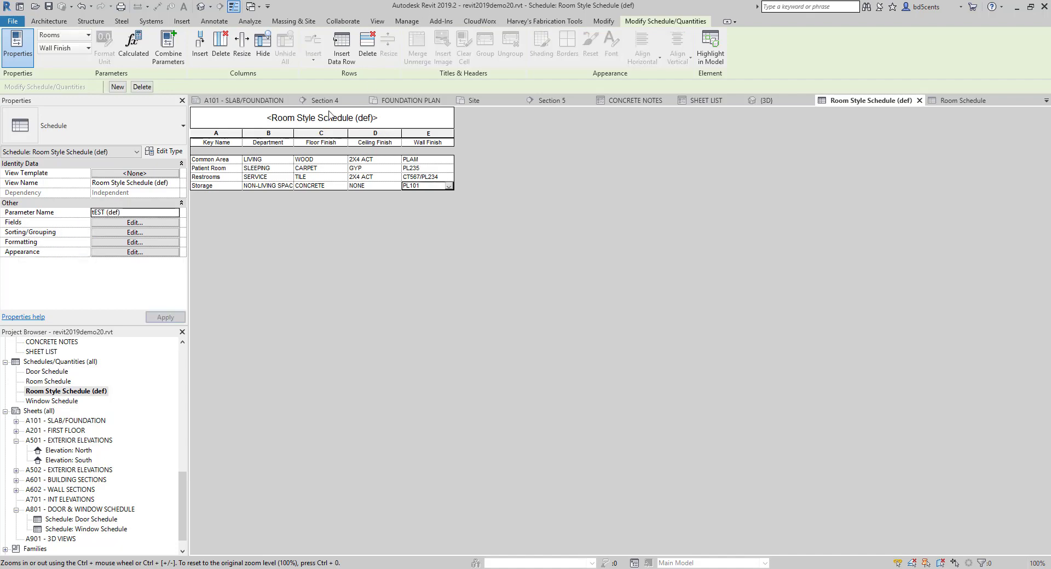
Restore the key schedule's parameter name to Room Style (def)
{"action": "double_click", "coordinate": [104, 212]}
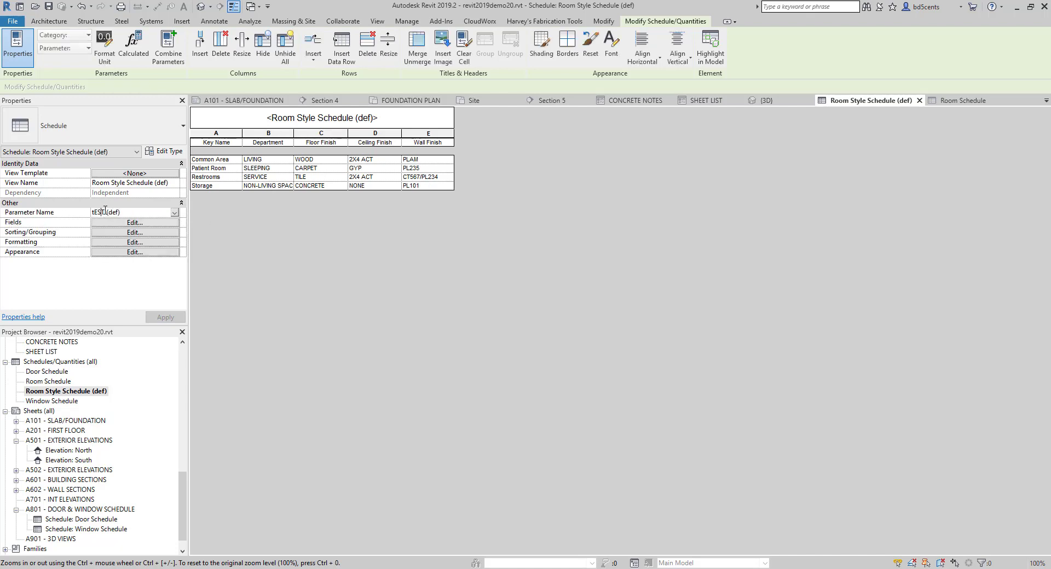
{"action": "type", "text": "Room Style"}
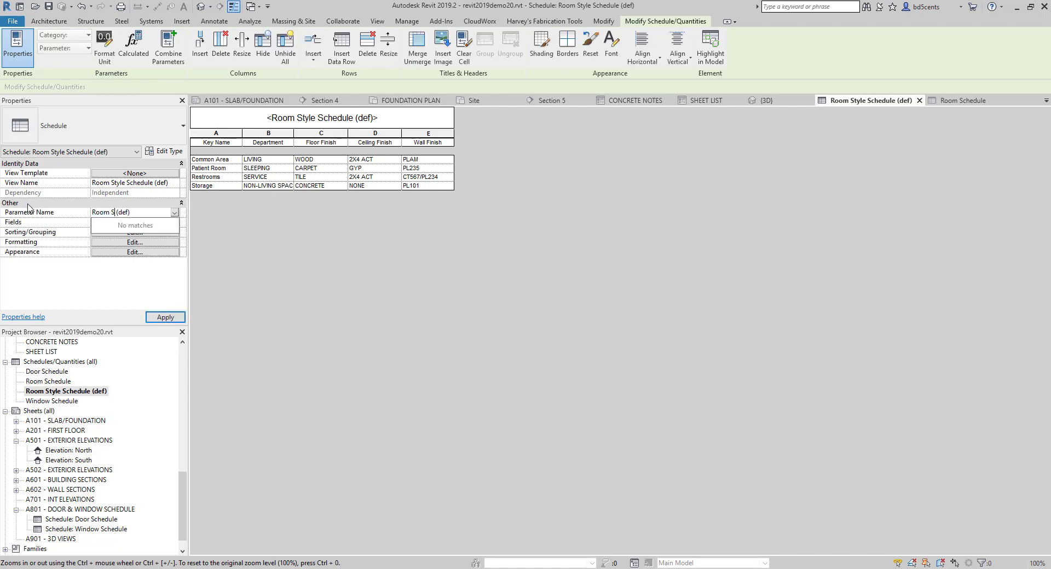
{"action": "key", "text": "Return"}
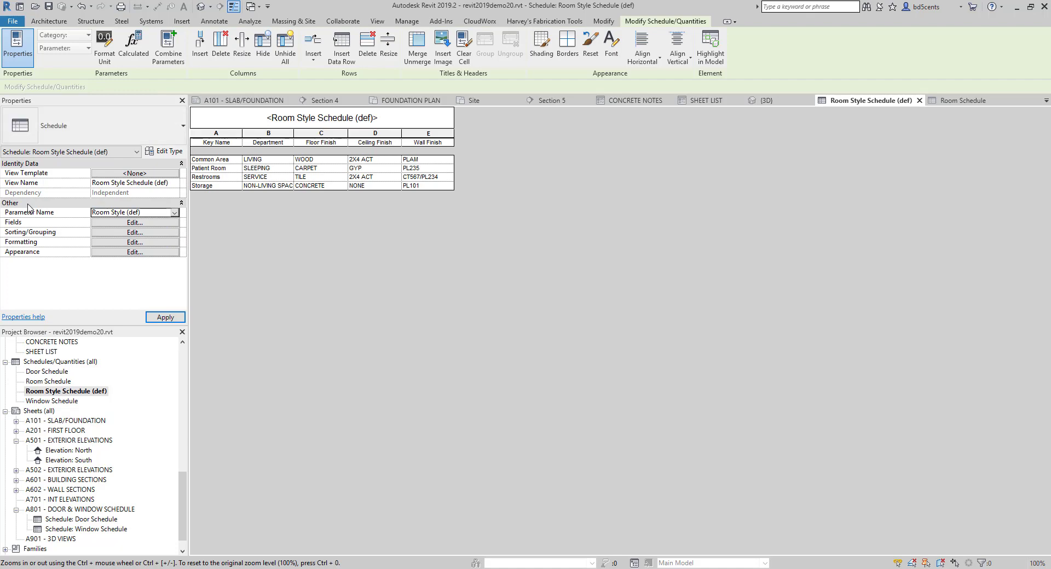
{"action": "left_click", "coordinate": [61, 392]}
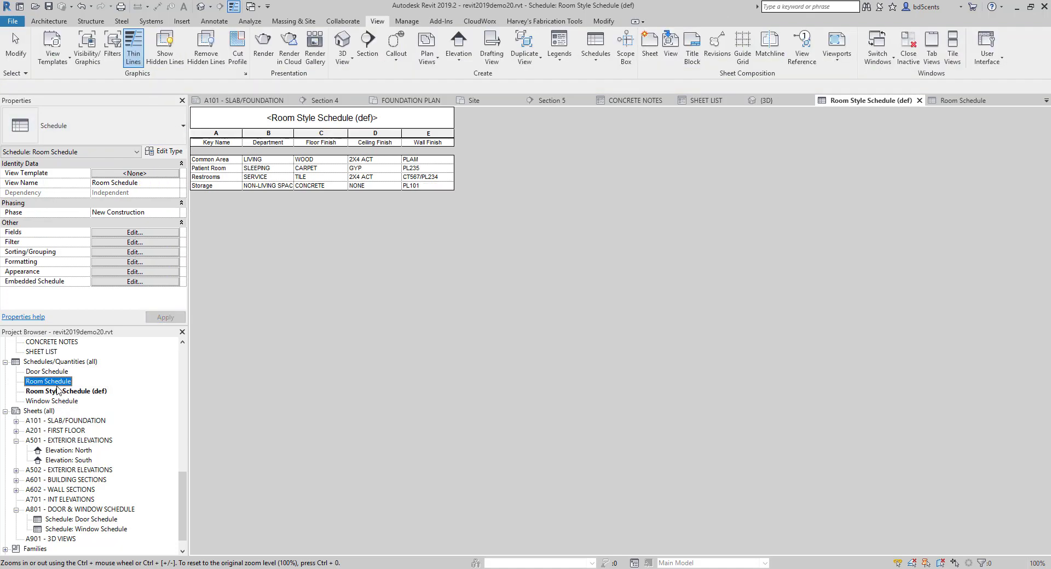
{"action": "left_click", "coordinate": [57, 389]}
{"action": "double_click", "coordinate": [55, 382]}
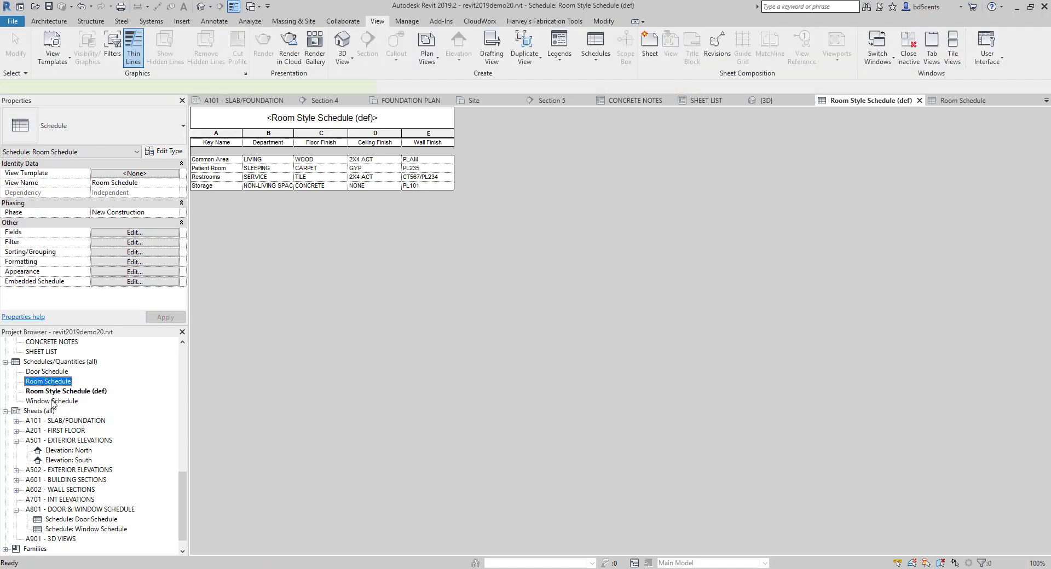
Remove the (def) suffix from the key schedule's parameter name, leaving Room Style
{"action": "double_click", "coordinate": [66, 391]}
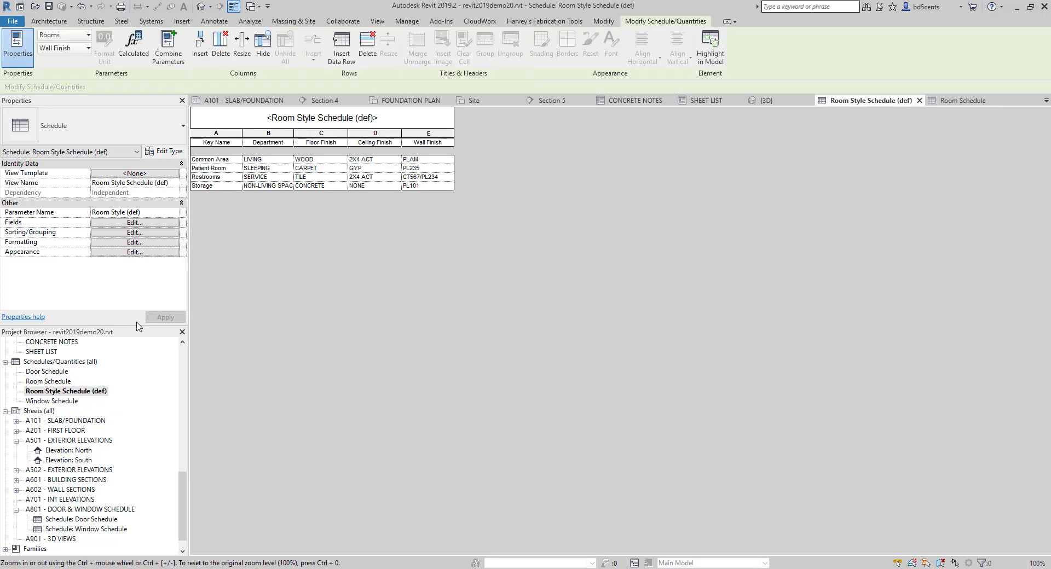
{"action": "left_click", "coordinate": [145, 212]}
{"action": "left_click_drag", "start_coordinate": [141, 212], "coordinate": [130, 212]}
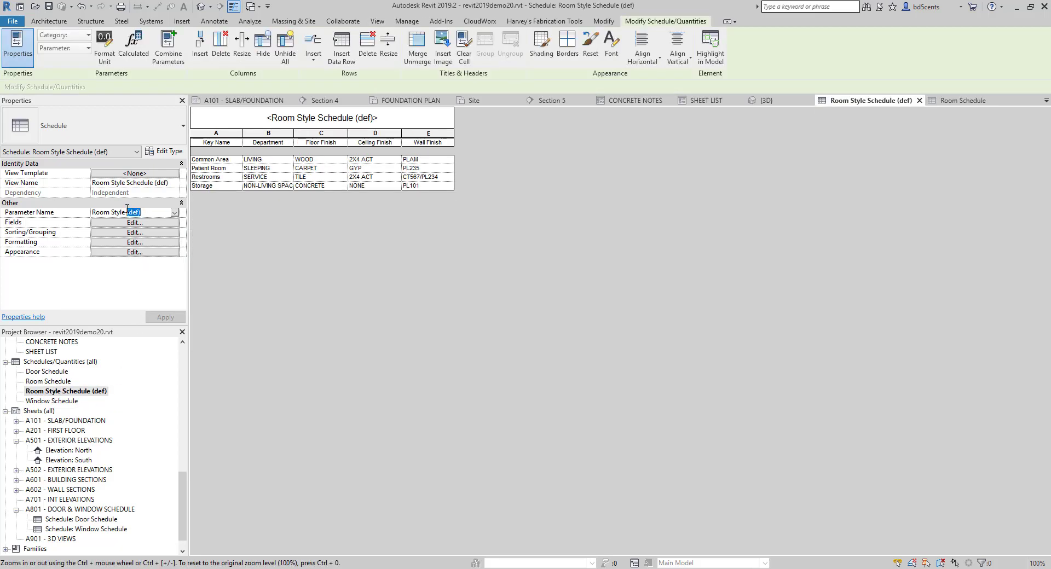
{"action": "key", "text": "BackSpace"}
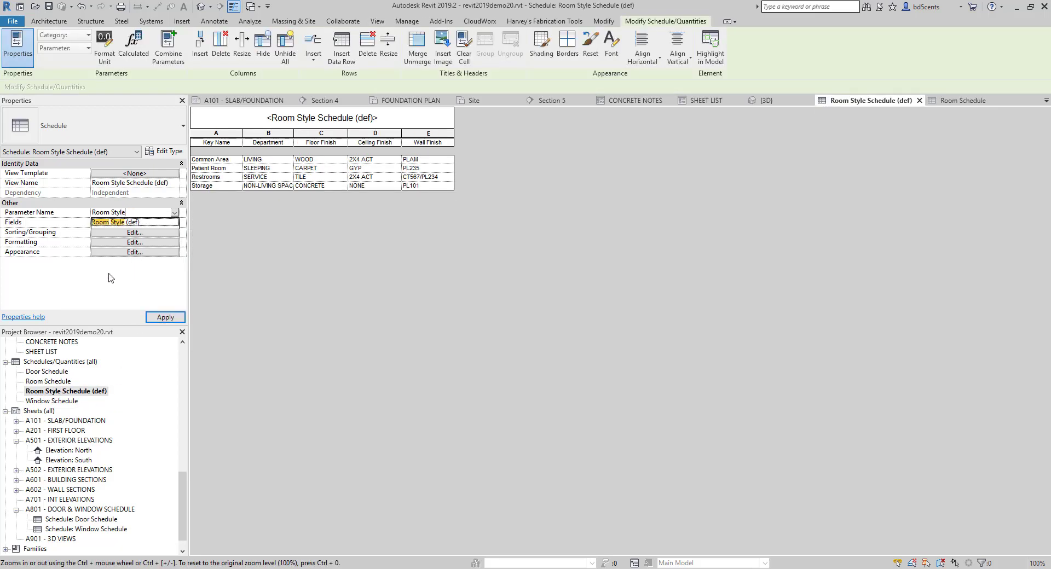
{"action": "left_click", "coordinate": [93, 362]}
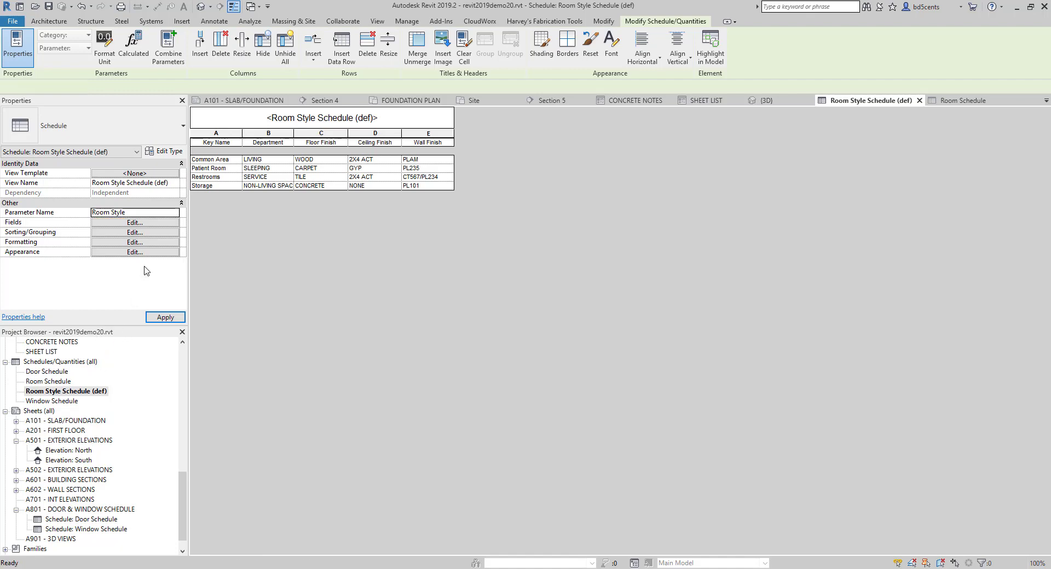
Rename the Room Style Schedule (def) view to Room Style Schedule
{"action": "left_click", "coordinate": [79, 391]}
{"action": "right_click", "coordinate": [80, 391]}
{"action": "left_click", "coordinate": [120, 300]}
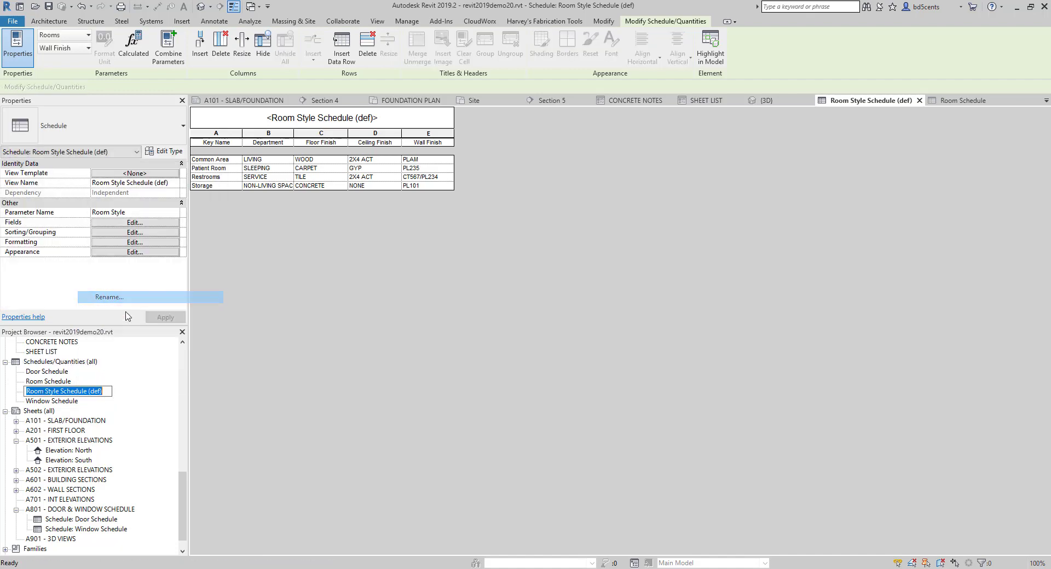
{"action": "left_click", "coordinate": [92, 391]}
{"action": "left_click_drag", "start_coordinate": [91, 392], "coordinate": [112, 390]}
{"action": "key", "text": "BackSpace"}
{"action": "key", "text": "BackSpace"}
{"action": "key", "text": "BackSpace"}
{"action": "key", "text": "Return"}
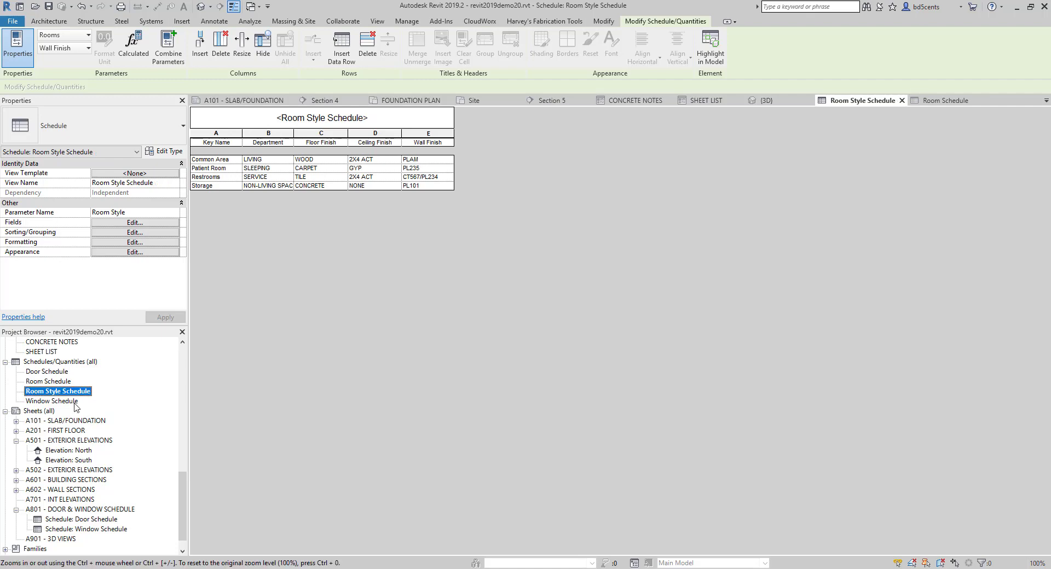
Open the Room Schedule and check the Room Style entry among its scheduled fields
{"action": "left_click", "coordinate": [63, 381]}
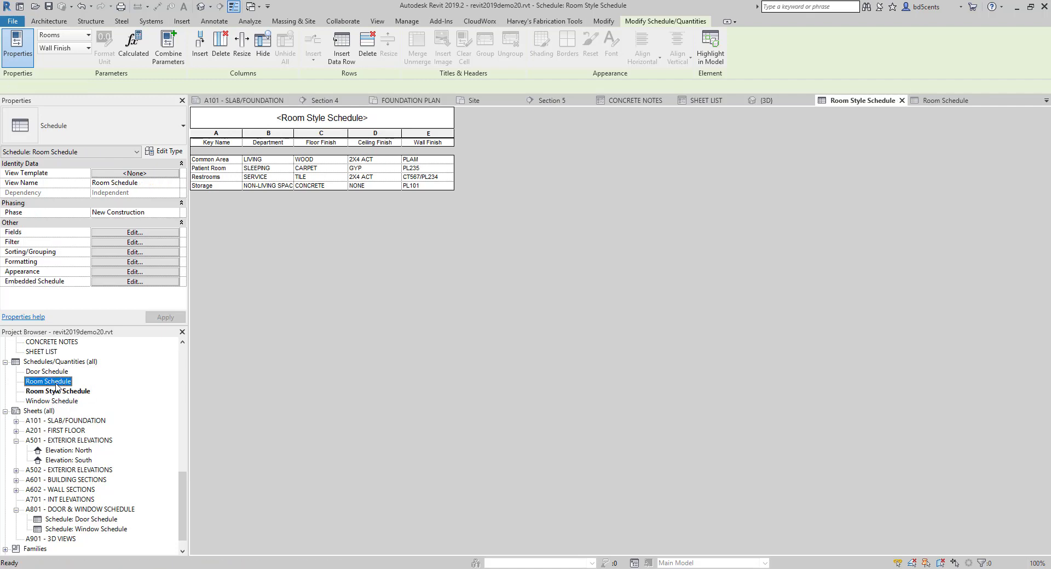
{"action": "double_click", "coordinate": [56, 383]}
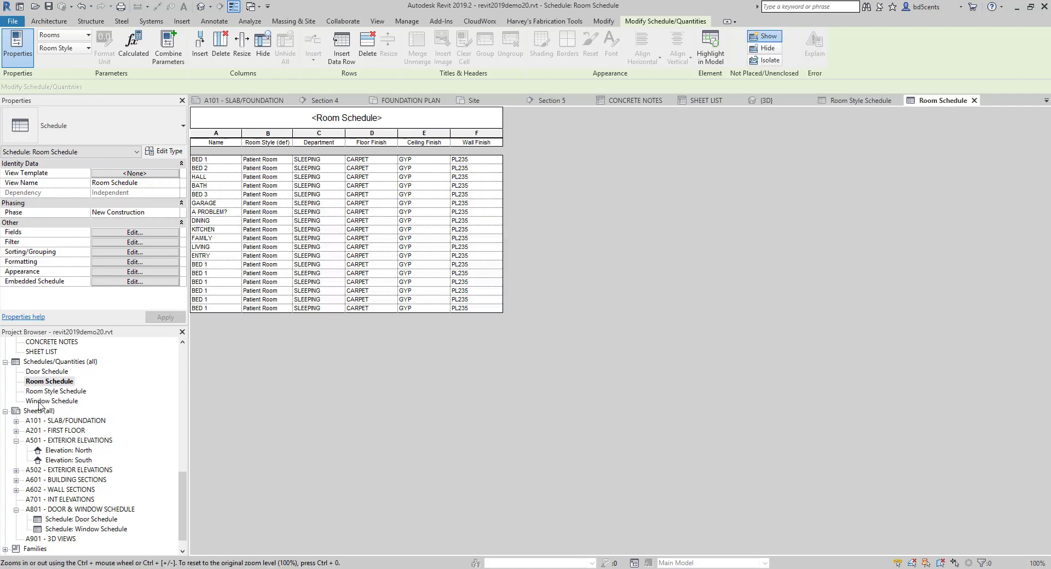
{"action": "left_click", "coordinate": [274, 143]}
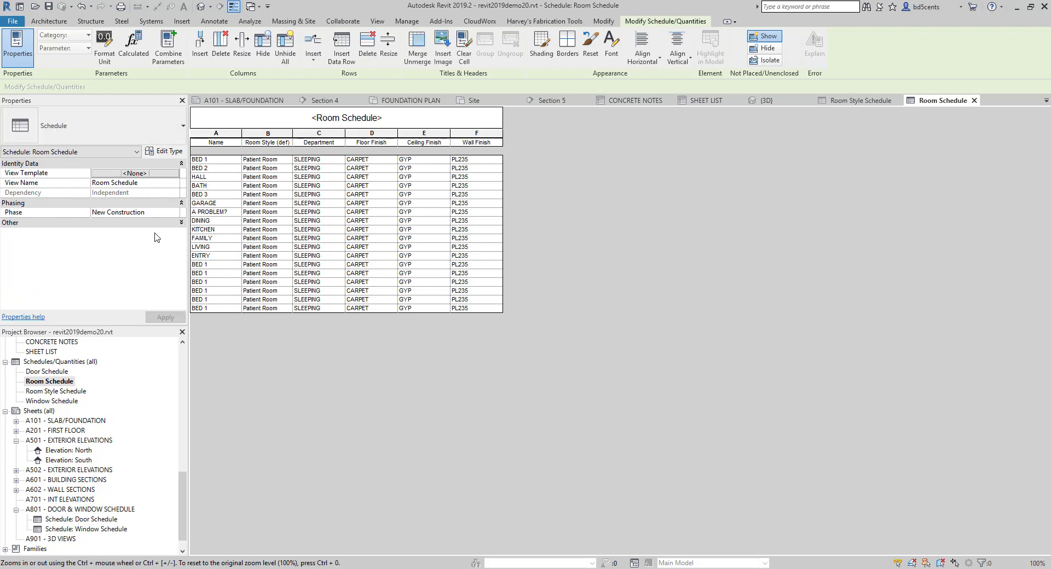
{"action": "left_click", "coordinate": [141, 233]}
{"action": "left_click", "coordinate": [518, 274]}
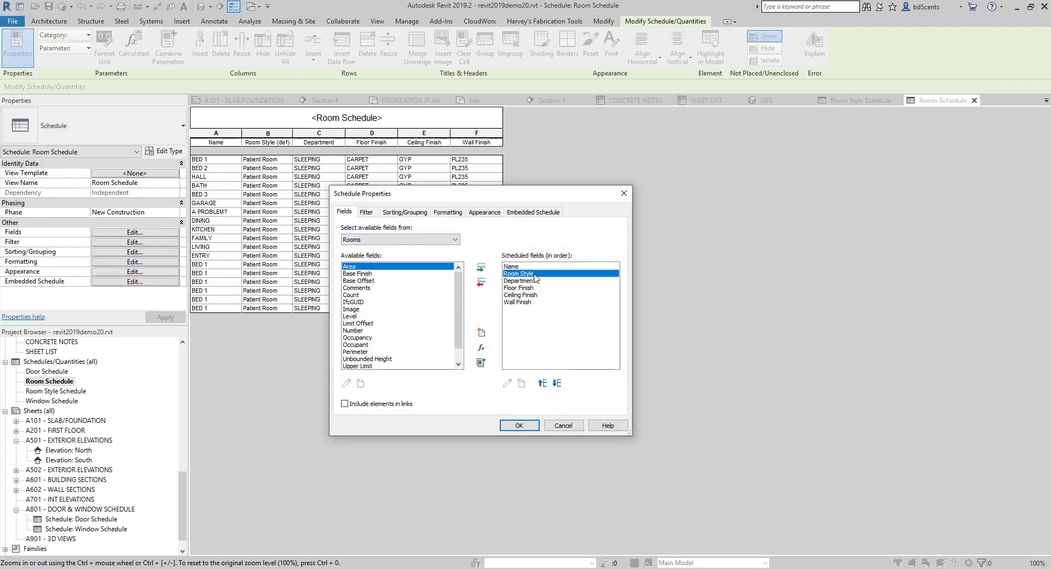
{"action": "left_click", "coordinate": [524, 425]}
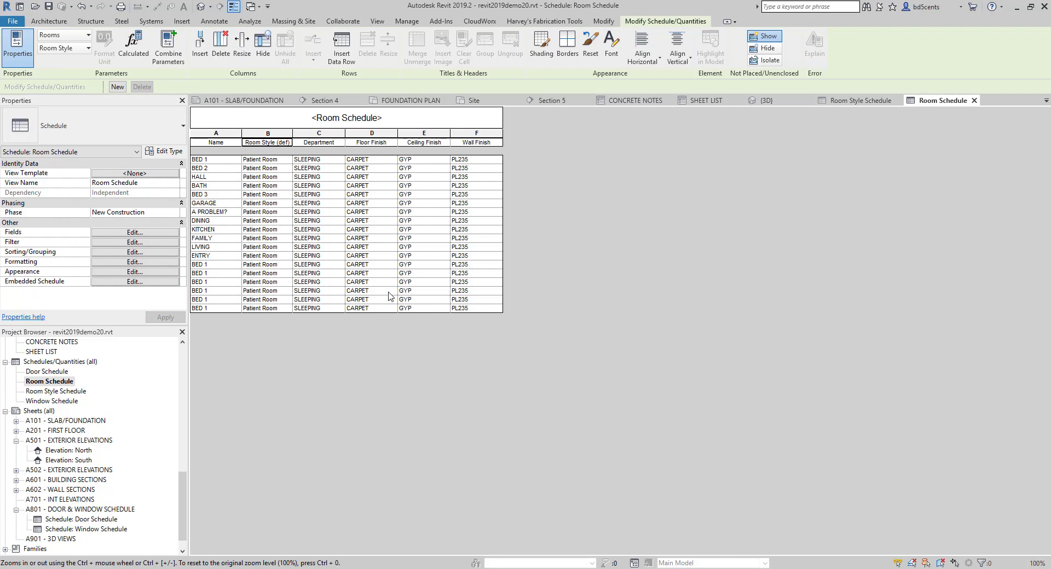
Start saving the project as a new file in the Demos folder, using revit2019demo45.rvt as the base for the file name
{"action": "left_click", "coordinate": [18, 24]}
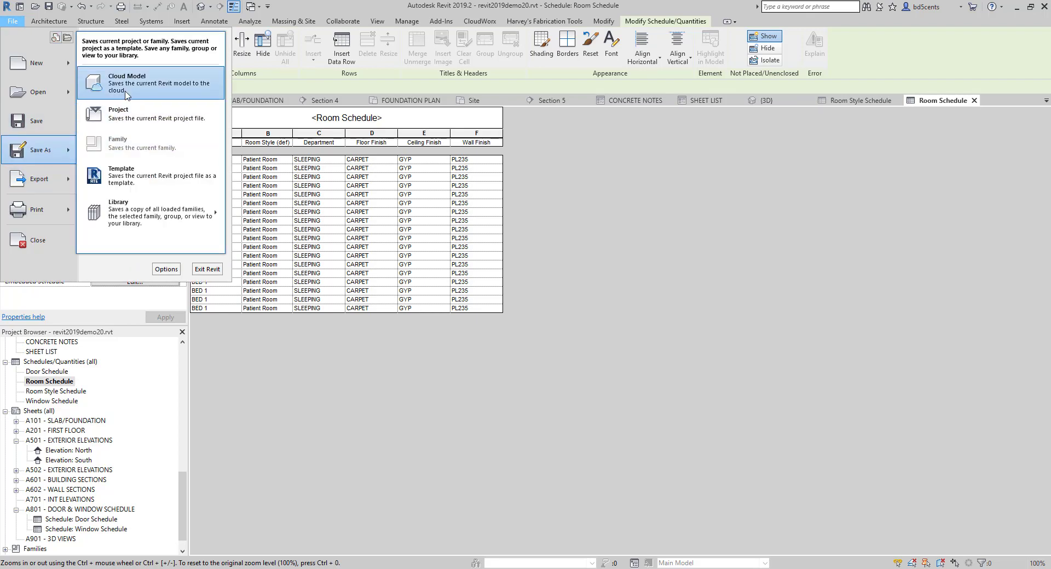
{"action": "left_click", "coordinate": [345, 196]}
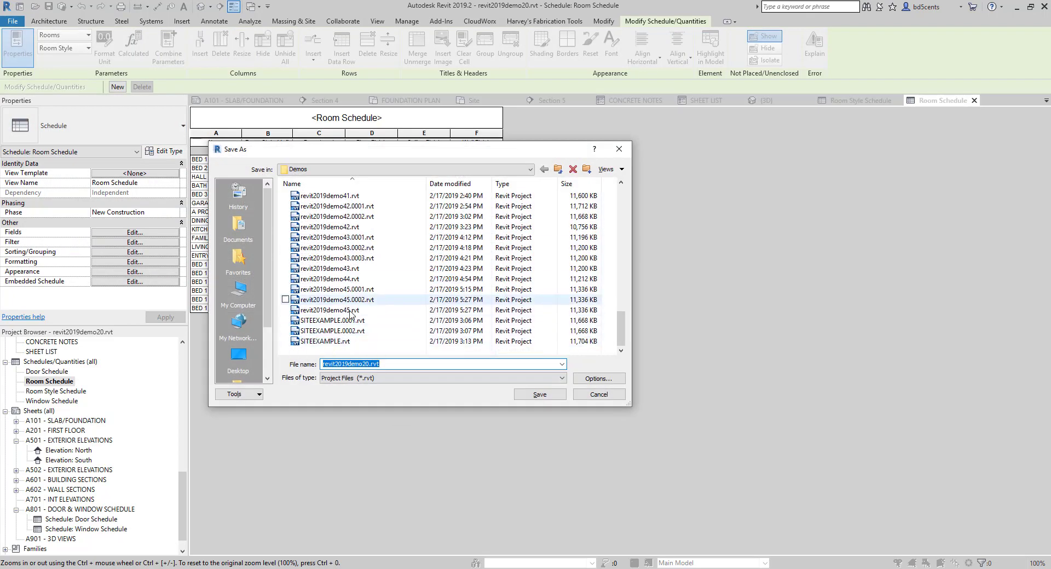
{"action": "left_click", "coordinate": [346, 310]}
{"action": "left_click_drag", "start_coordinate": [365, 363], "coordinate": [370, 364]}
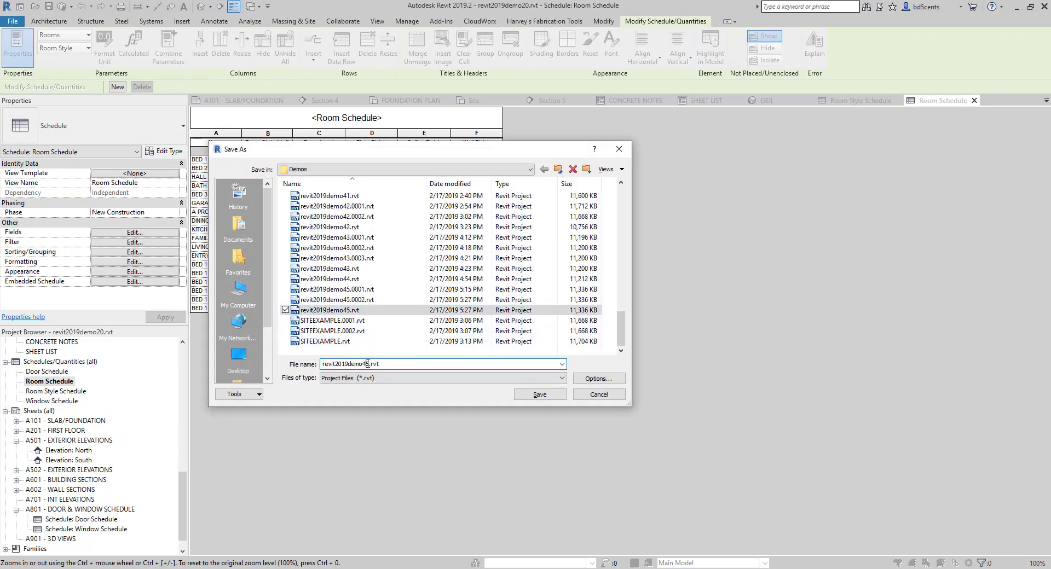